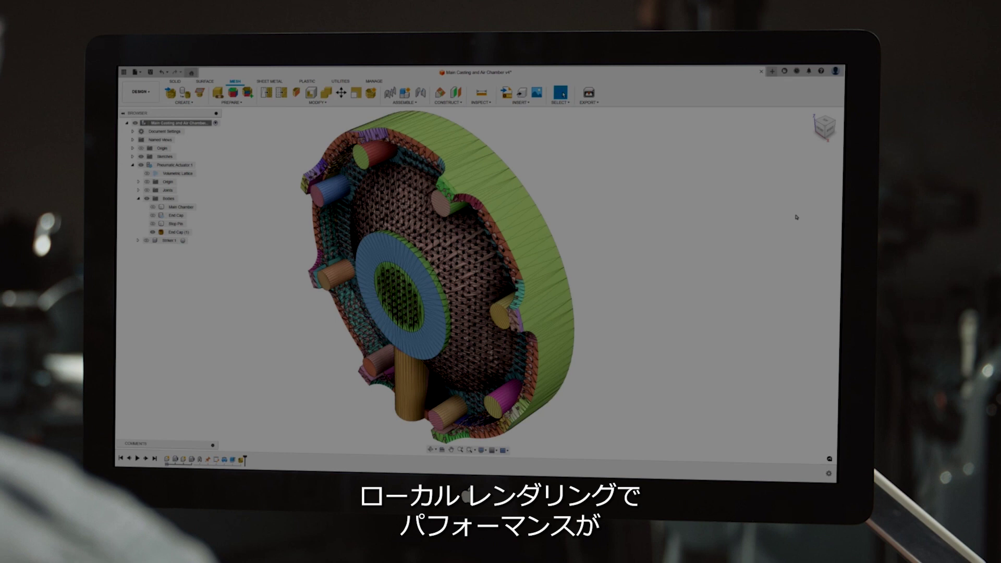
{"action": "left_click", "coordinate": [542, 268]}
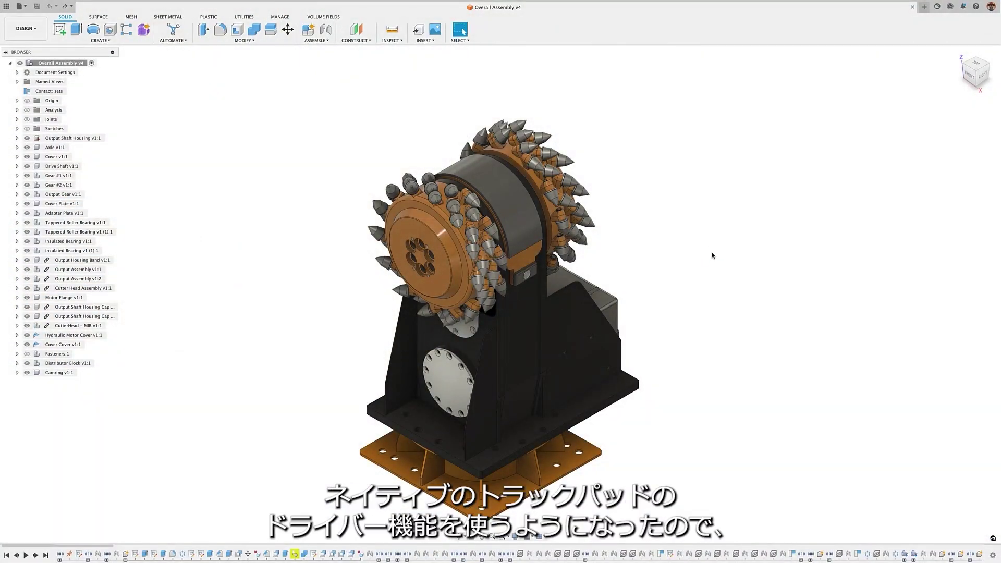
{"action": "middle_click_drag", "start_coordinate": [618, 261], "coordinate": [677, 250], "text": "shift"}
{"action": "scroll", "coordinate": [674, 252], "scroll_direction": "up", "scroll_amount": 5}
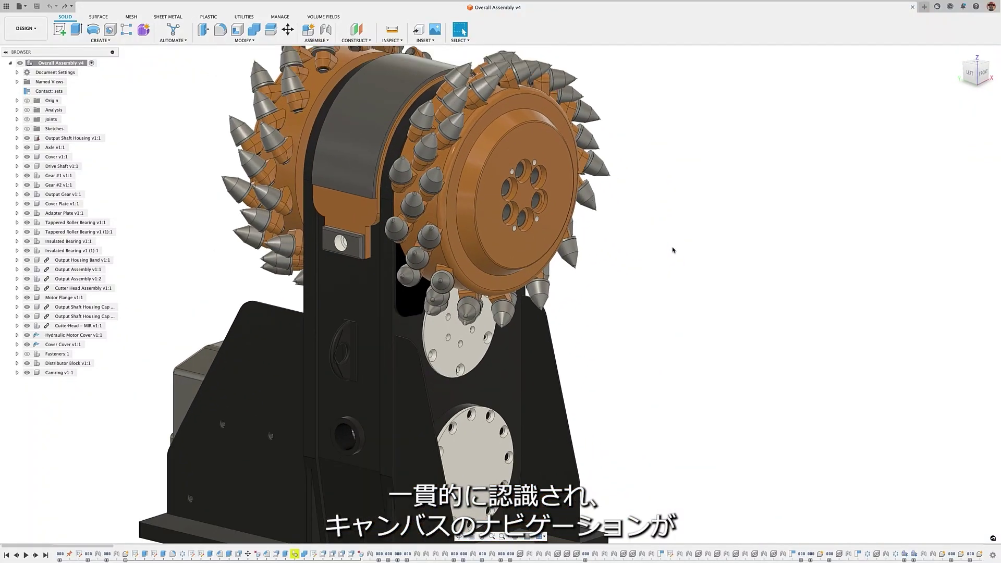
{"action": "scroll", "coordinate": [670, 246], "scroll_direction": "down", "scroll_amount": 5}
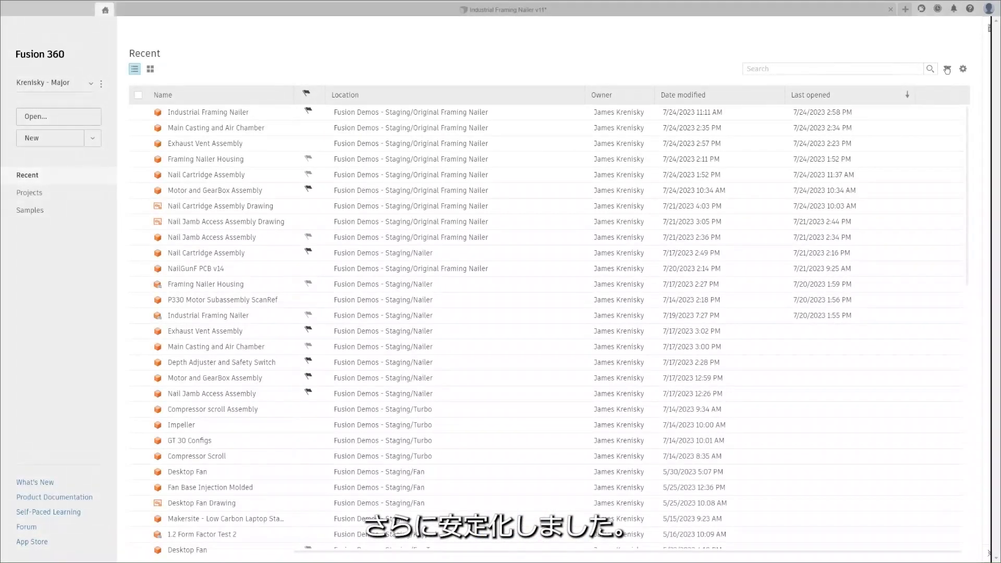
Filter the recent files to Fusion 360 drawings and drawing templates modified in the last 3 months.
{"action": "left_click", "coordinate": [947, 70]}
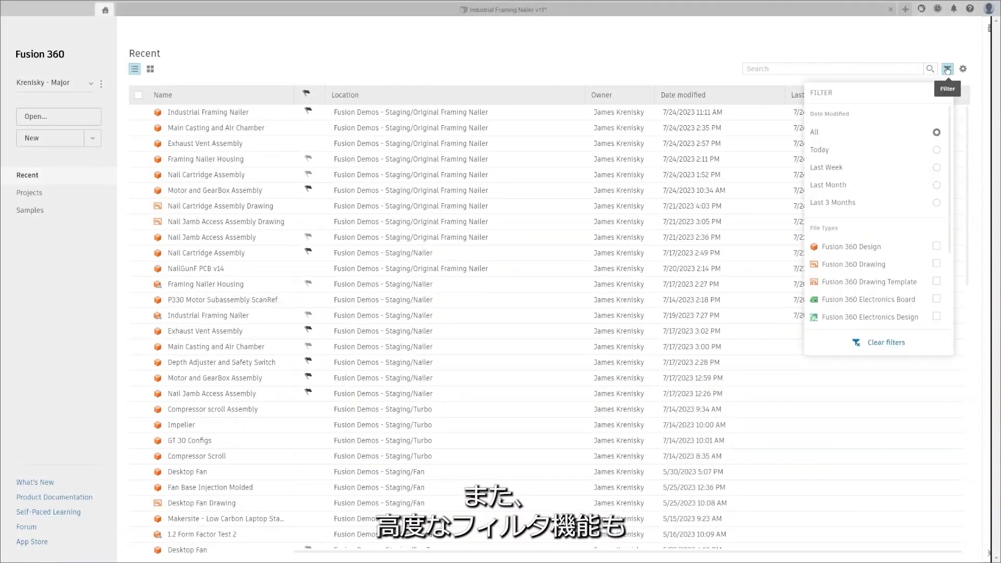
{"action": "left_click", "coordinate": [936, 186]}
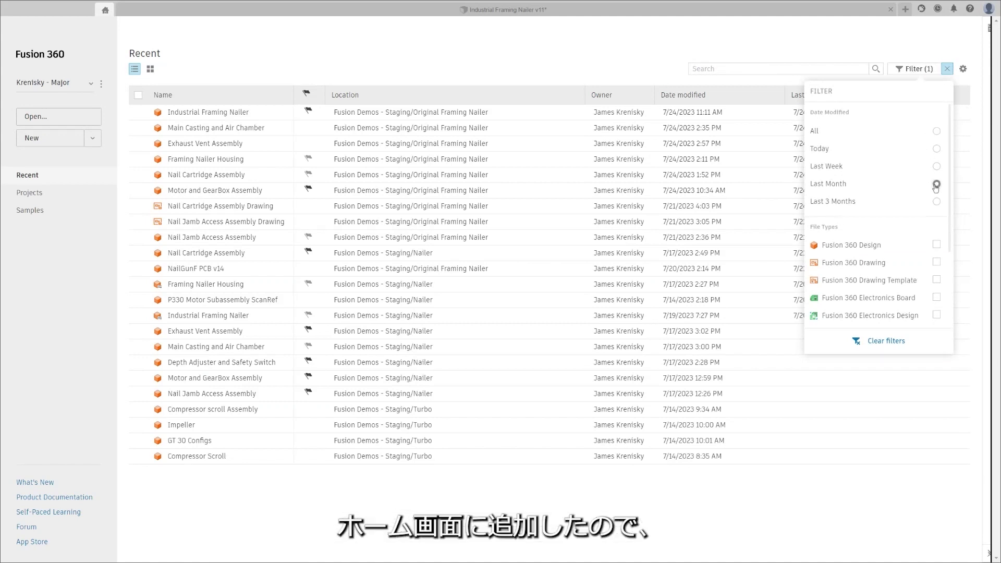
{"action": "left_click", "coordinate": [935, 265]}
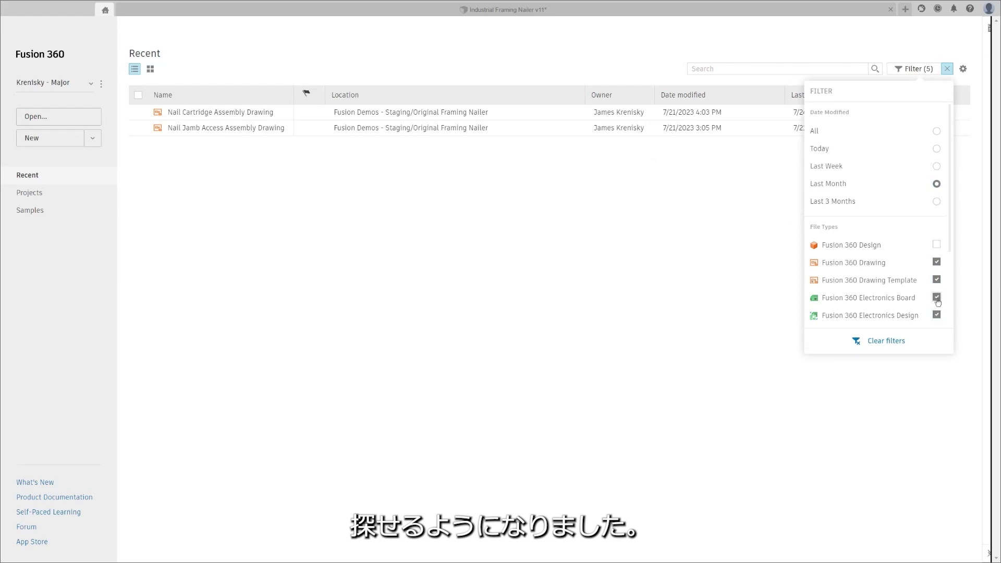
{"action": "left_click", "coordinate": [936, 202]}
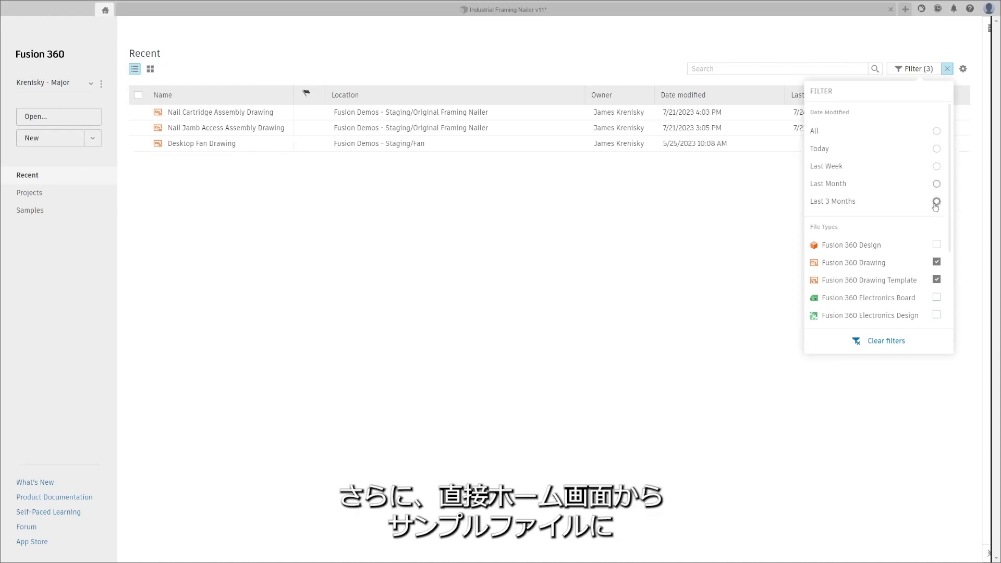
{"action": "left_click", "coordinate": [312, 56]}
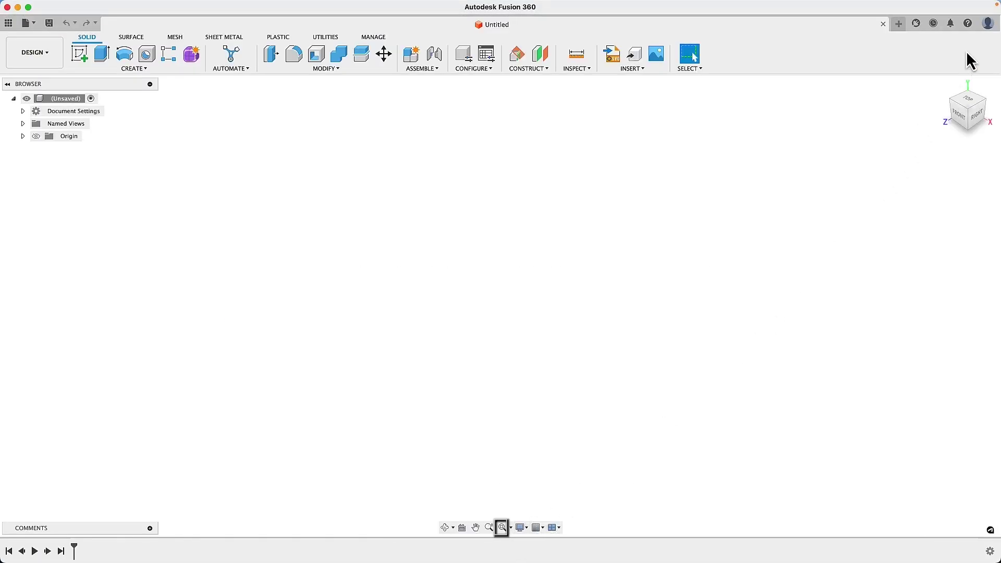
Set the default document preference to Electronics Design, apply it and close the program window.
{"action": "left_click", "coordinate": [988, 23]}
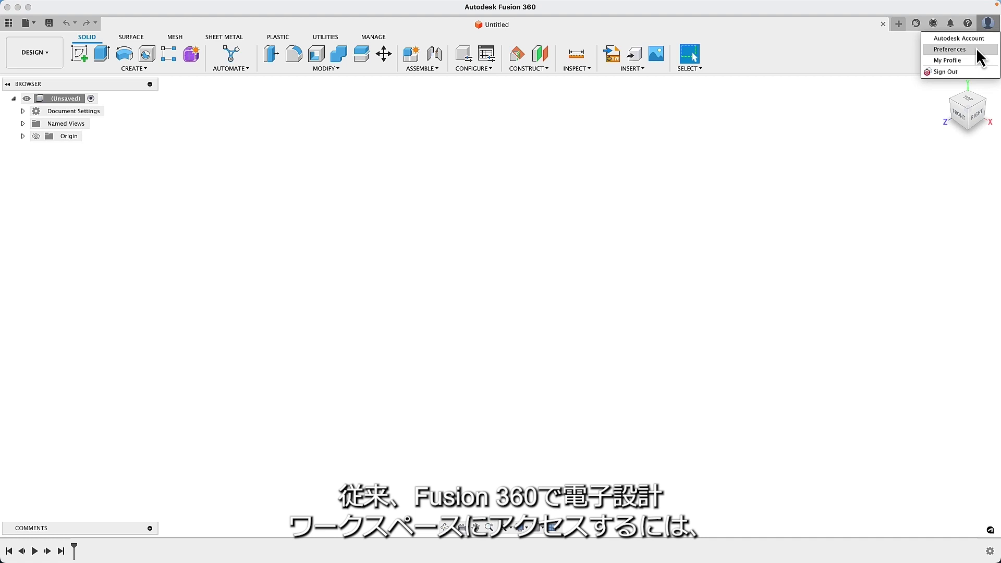
{"action": "left_click", "coordinate": [977, 50]}
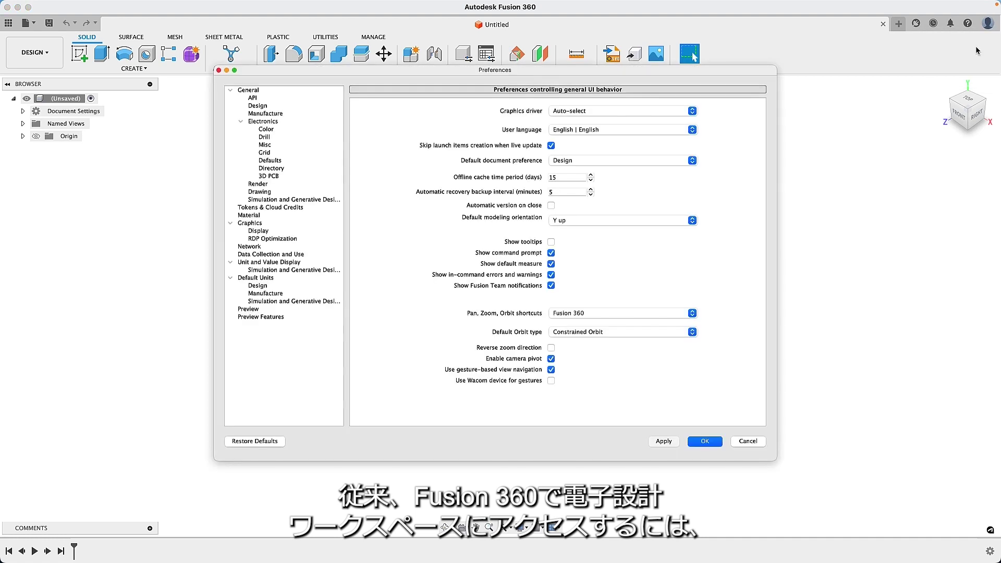
{"action": "left_click", "coordinate": [694, 162]}
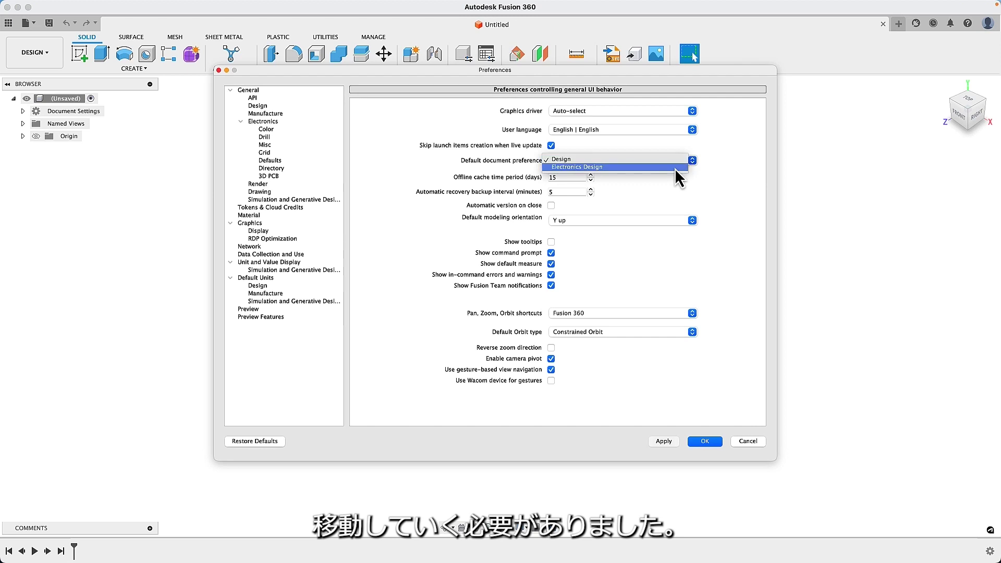
{"action": "left_click", "coordinate": [676, 167]}
{"action": "left_click", "coordinate": [652, 442]}
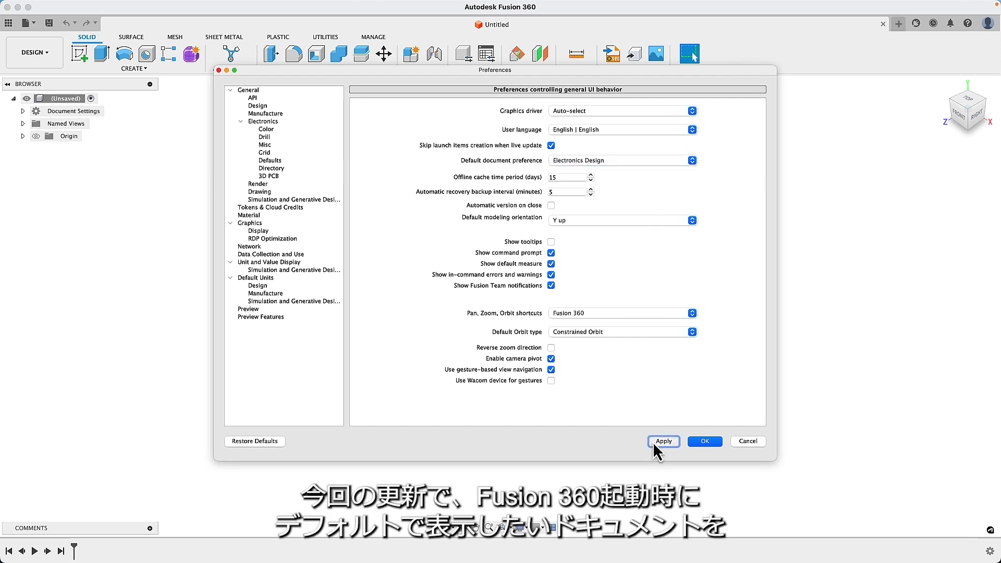
{"action": "left_click", "coordinate": [705, 441]}
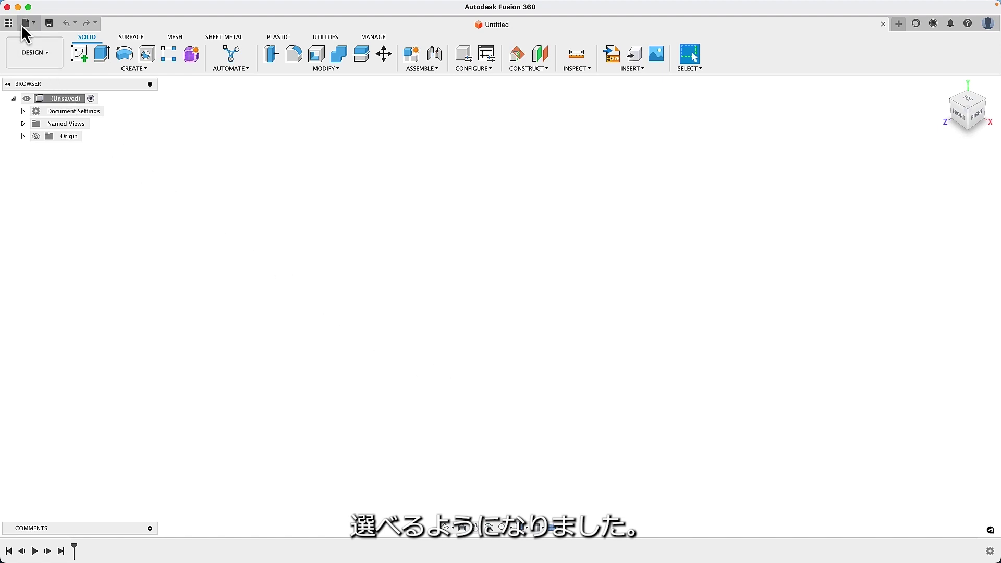
{"action": "left_click", "coordinate": [7, 8]}
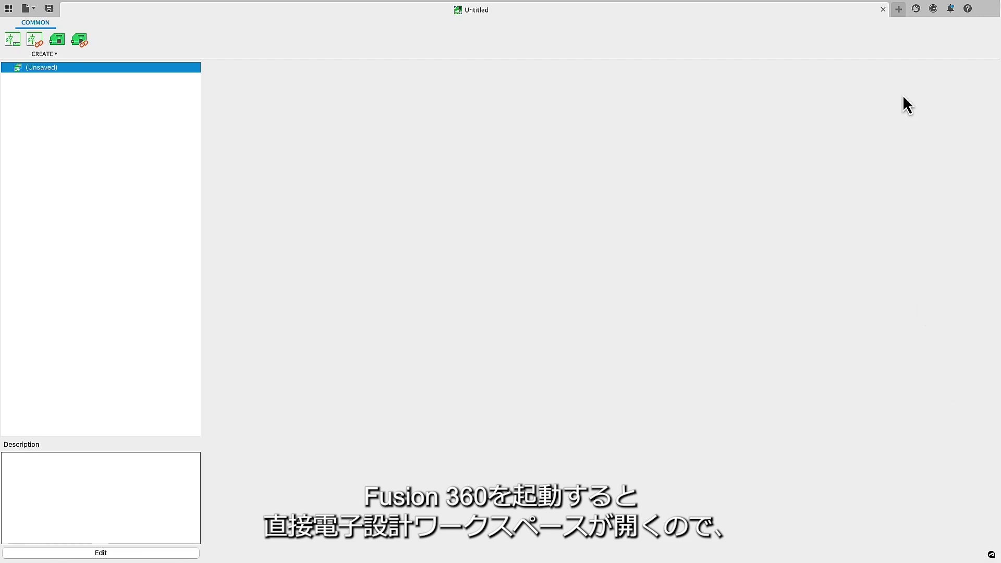
Create a new Design document instead of the default electronics design, and close it again.
{"action": "left_click", "coordinate": [899, 9]}
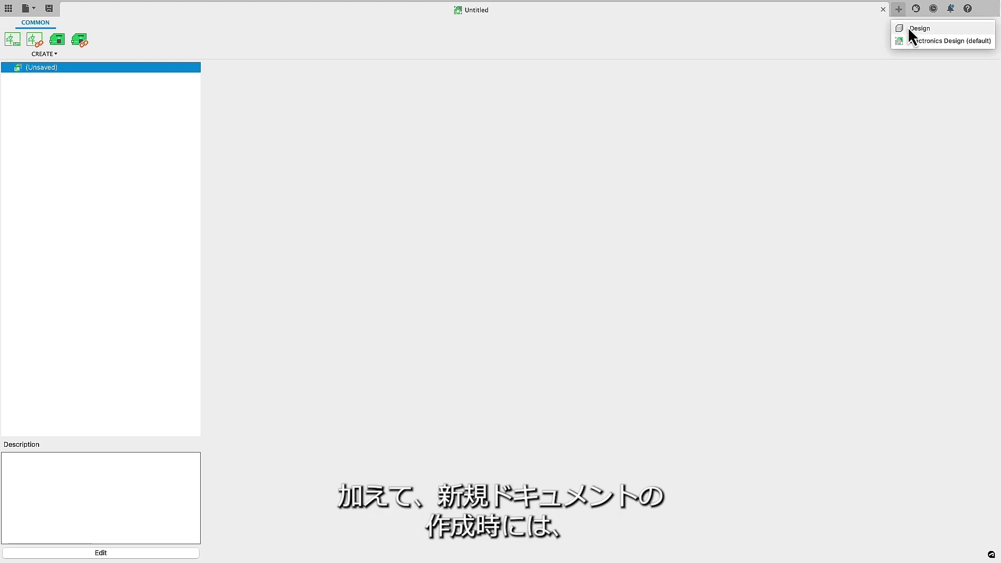
{"action": "left_click", "coordinate": [908, 27]}
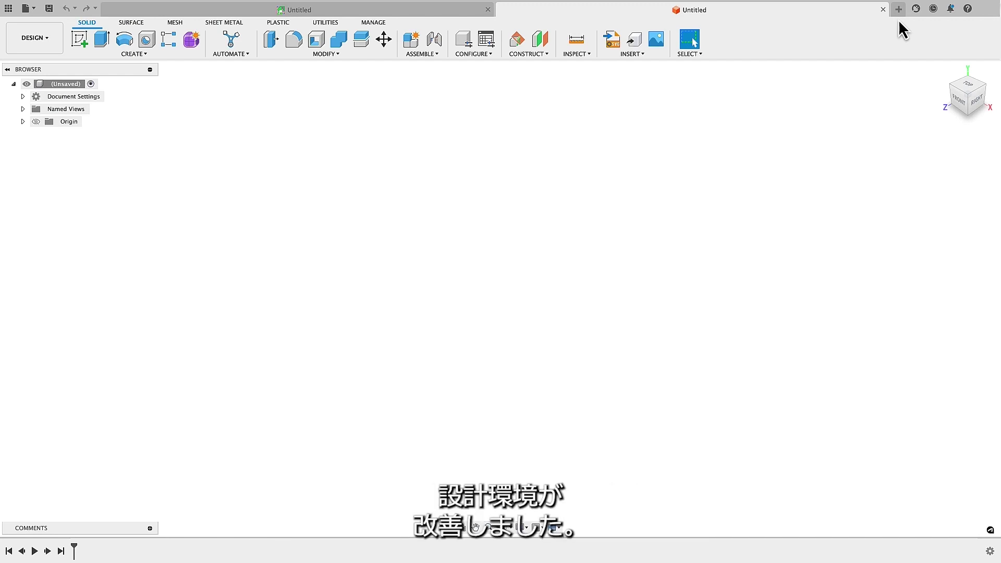
{"action": "left_click", "coordinate": [883, 10]}
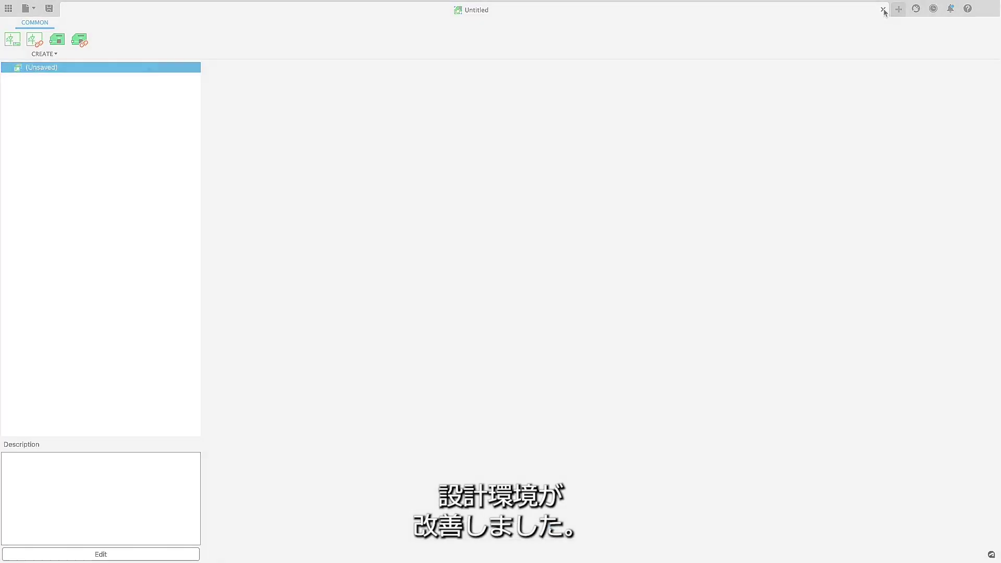
Switch from the NailGunF board to its 3D PCB and show the TestPoints named view.
{"action": "left_click", "coordinate": [8, 9]}
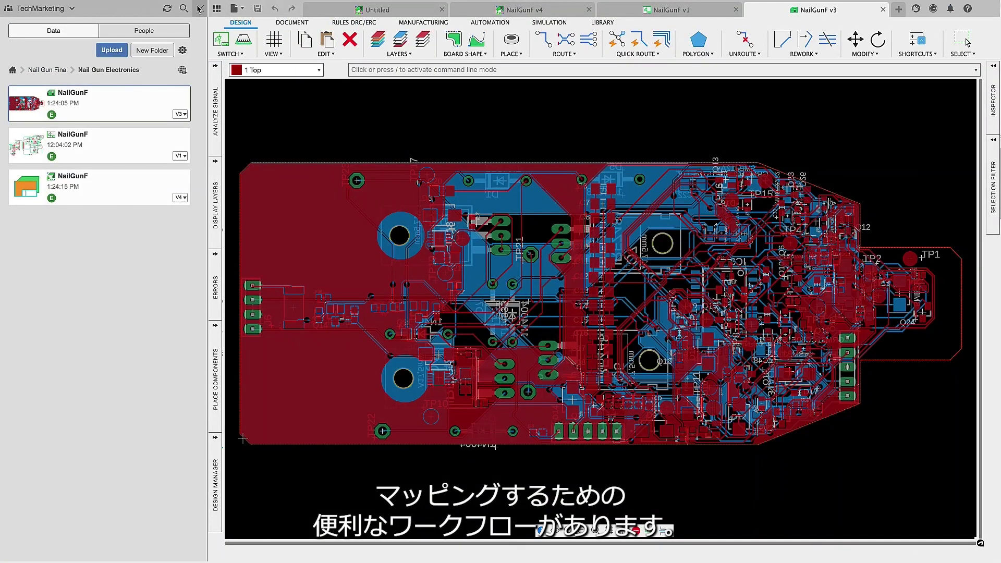
{"action": "left_click", "coordinate": [200, 8]}
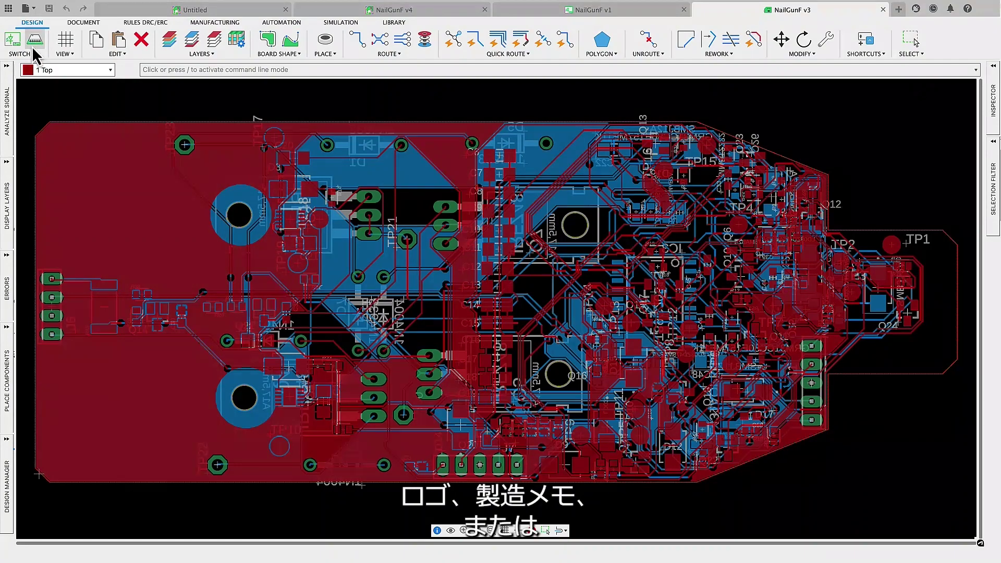
{"action": "left_click", "coordinate": [34, 44]}
{"action": "left_click", "coordinate": [909, 523]}
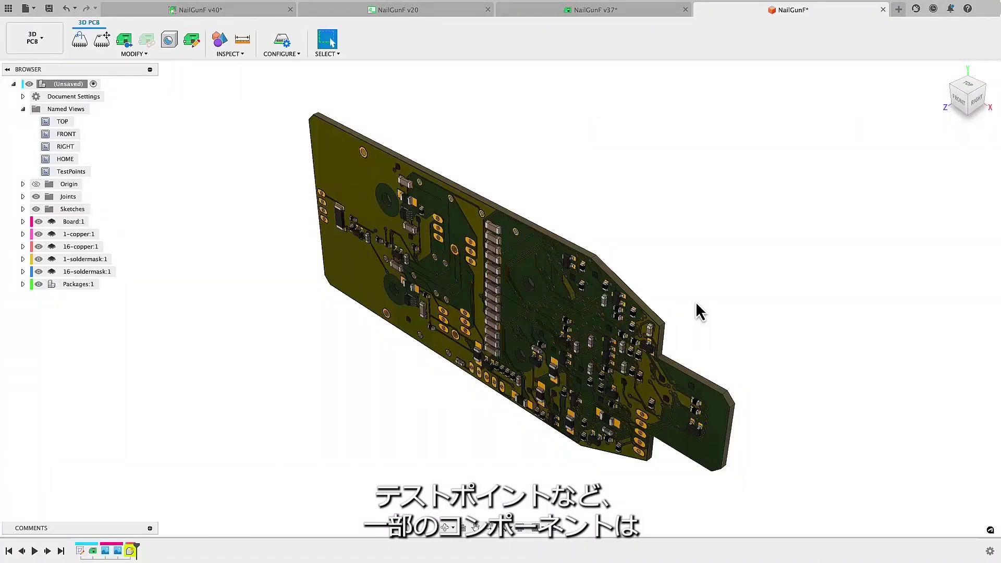
{"action": "double_click", "coordinate": [66, 172]}
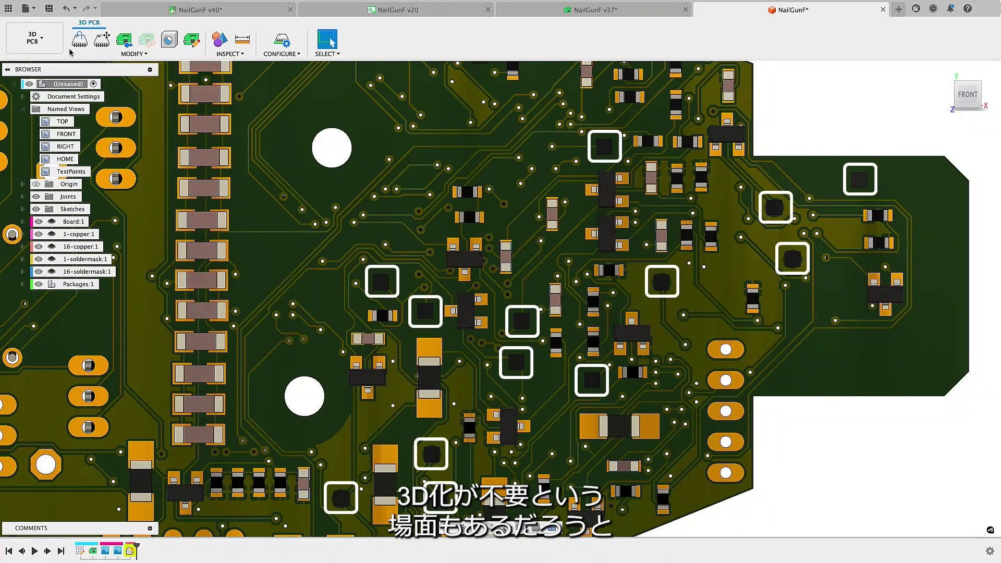
Open the NailGunF v27 library from the Library Files and Models folder of the Nail Gun Final project.
{"action": "left_click", "coordinate": [550, 10]}
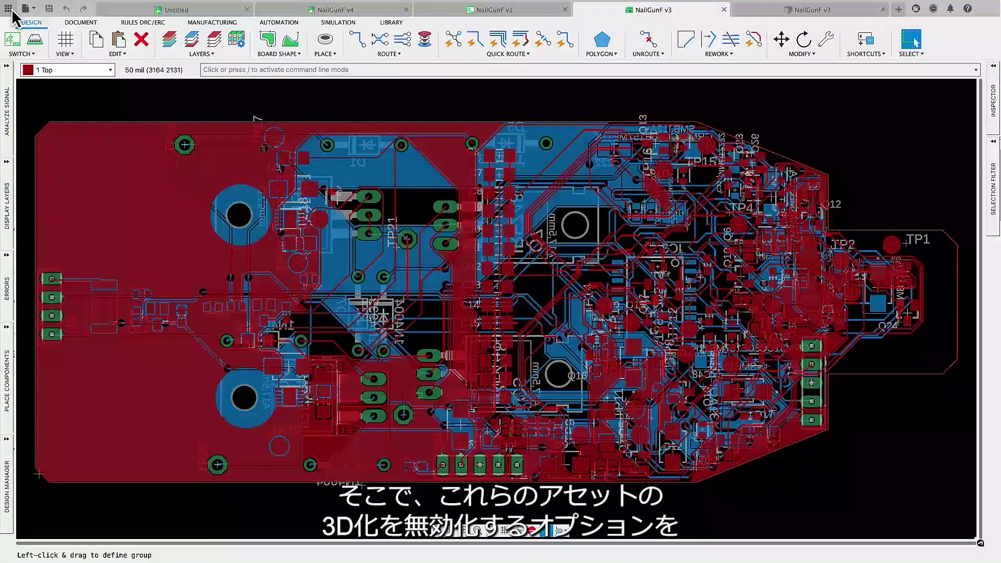
{"action": "left_click", "coordinate": [10, 9]}
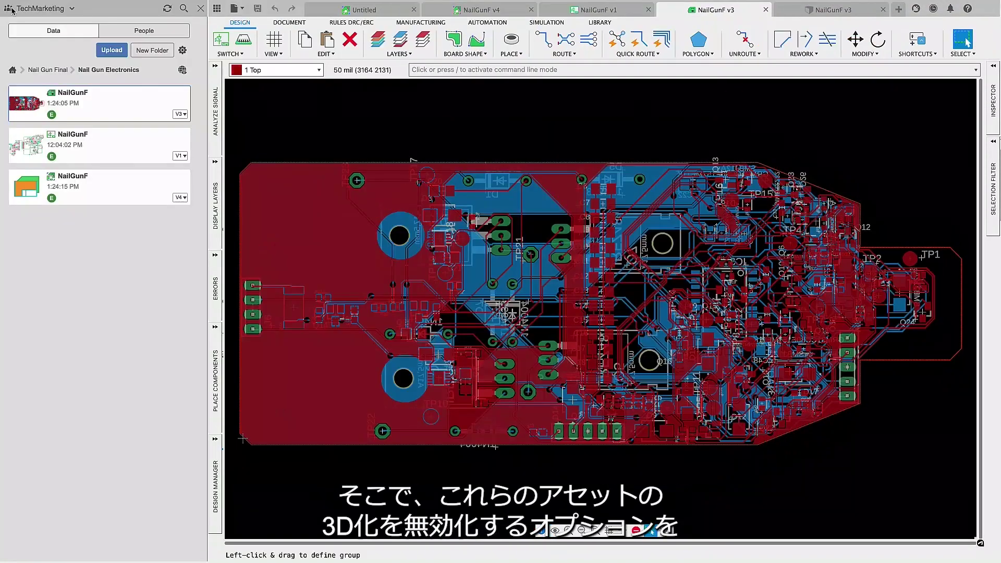
{"action": "left_click", "coordinate": [51, 70]}
{"action": "double_click", "coordinate": [67, 141]}
{"action": "double_click", "coordinate": [69, 145]}
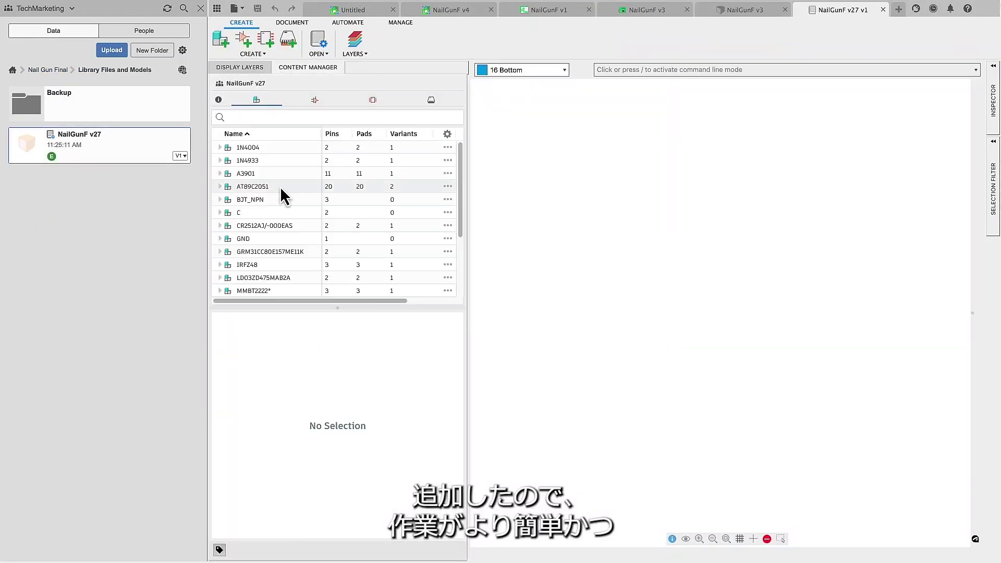
Turn off Use Placeholder for the B1,27 test pad footprint in the NailGunF library.
{"action": "left_click", "coordinate": [374, 104]}
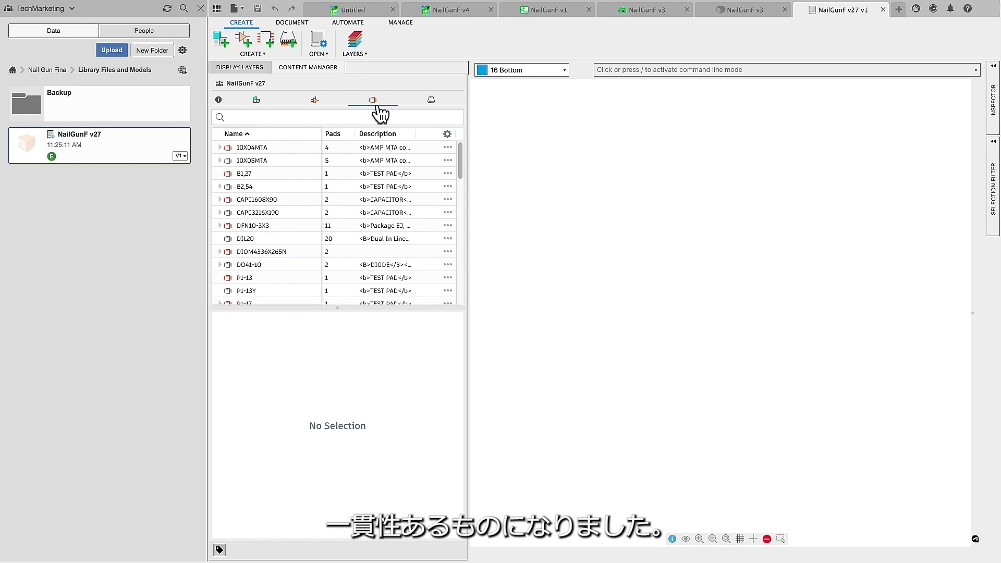
{"action": "left_click", "coordinate": [276, 177]}
{"action": "right_click", "coordinate": [277, 183]}
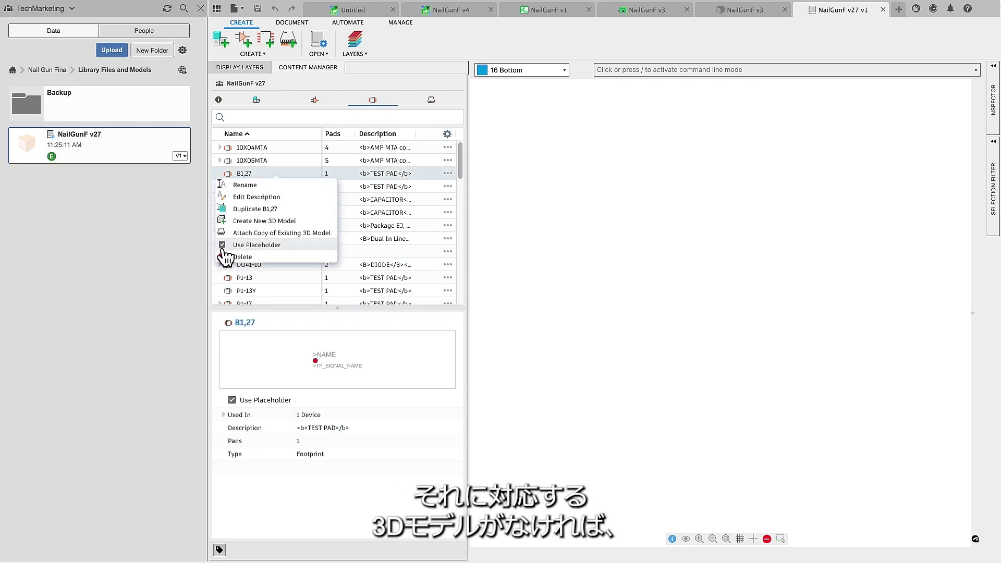
{"action": "left_click", "coordinate": [245, 245]}
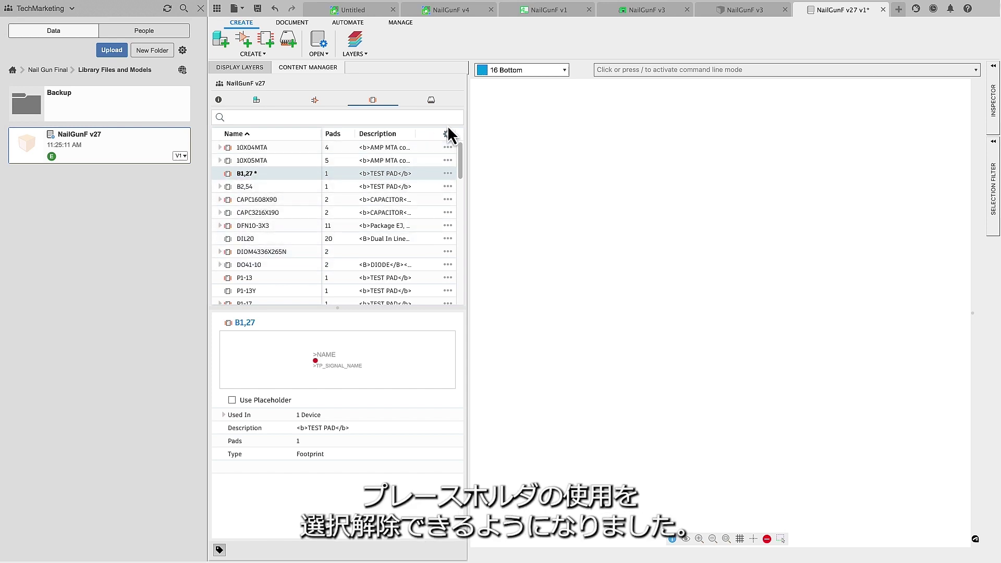
Update the NailGunF v3 board from all its libraries and switch to its 3D PCB.
{"action": "left_click", "coordinate": [635, 23]}
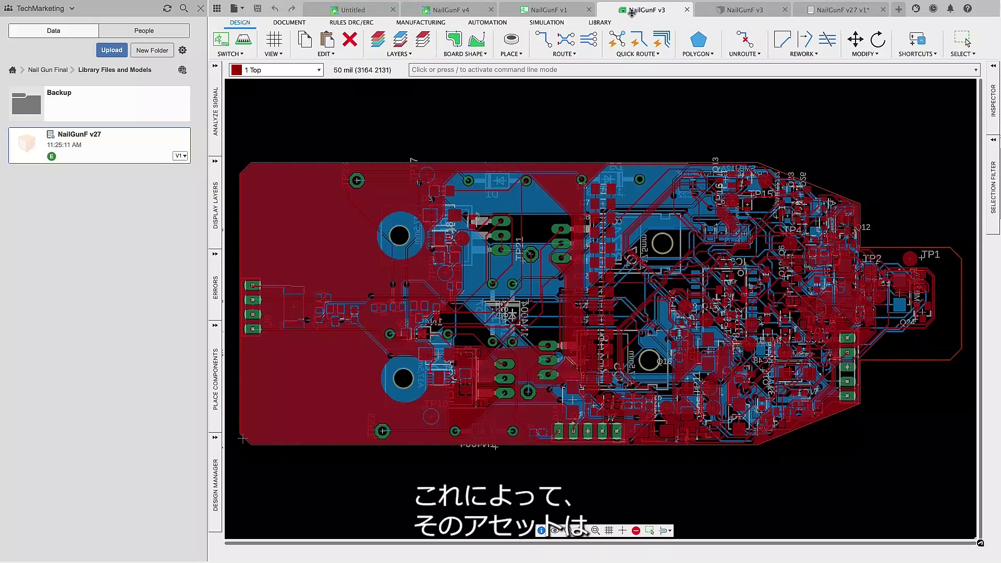
{"action": "left_click", "coordinate": [600, 23]}
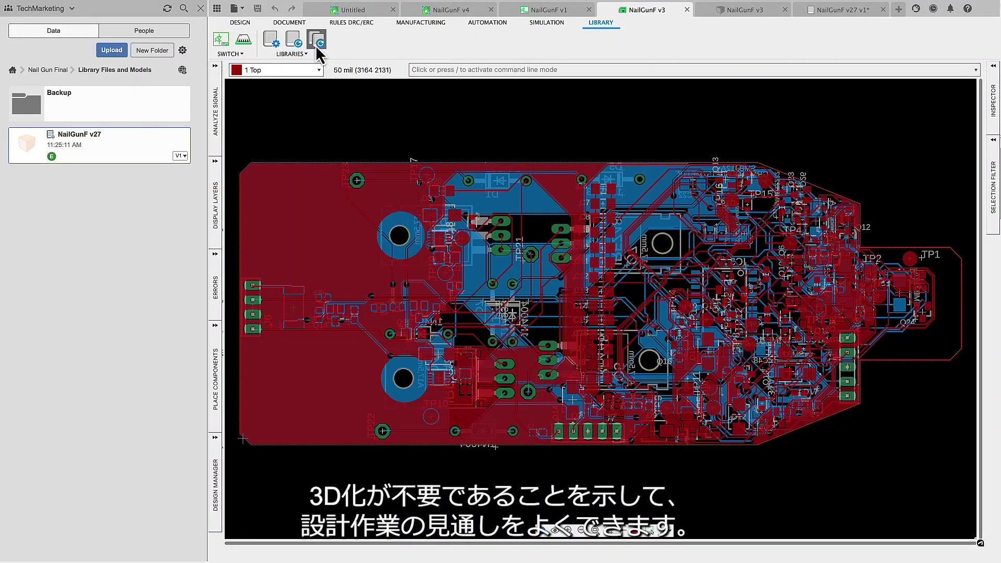
{"action": "left_click", "coordinate": [216, 8]}
{"action": "left_click", "coordinate": [32, 22]}
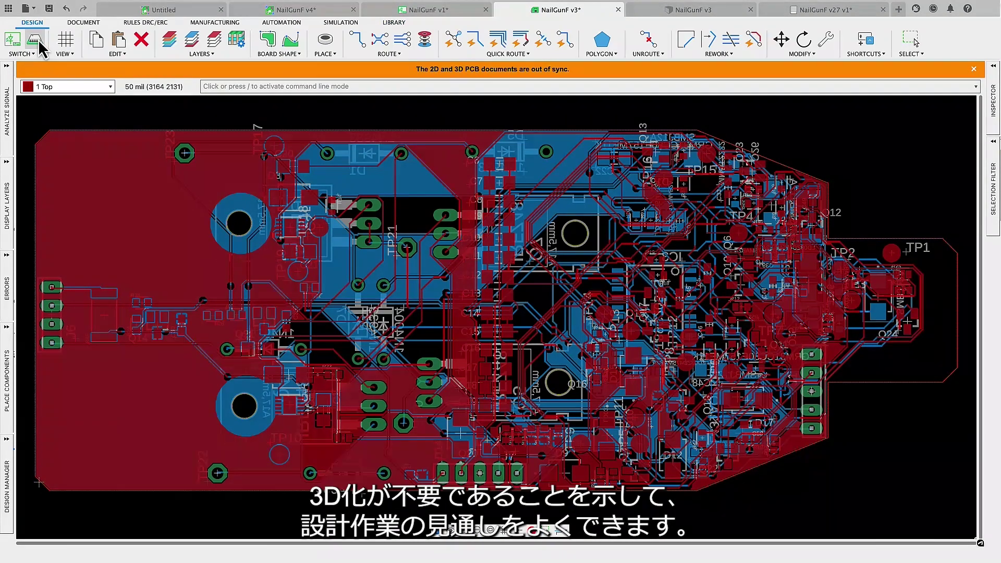
{"action": "left_click", "coordinate": [39, 44]}
{"action": "left_click", "coordinate": [905, 524]}
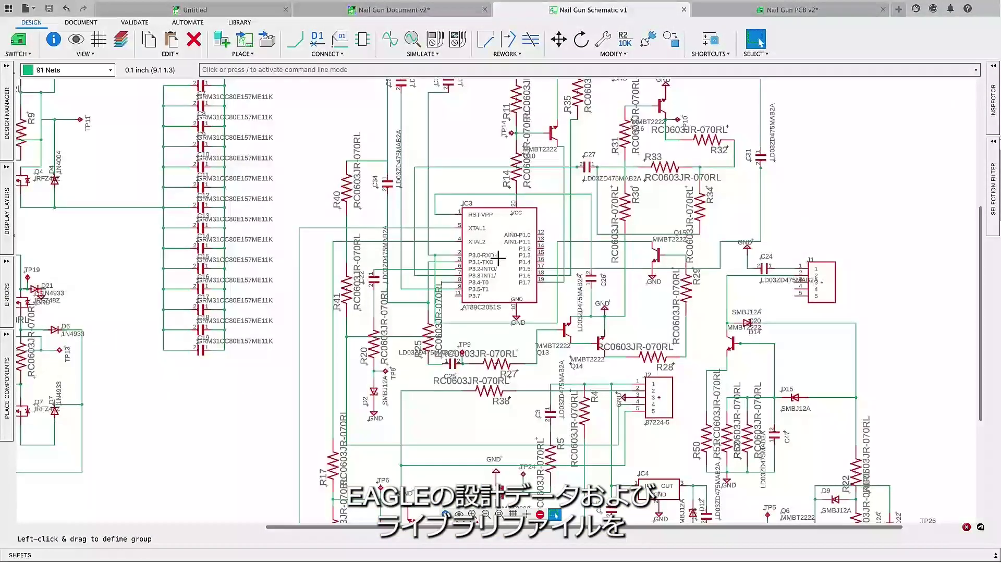
Try to open the library component of IC3 from the Nail Gun schematic.
{"action": "right_click", "coordinate": [498, 257]}
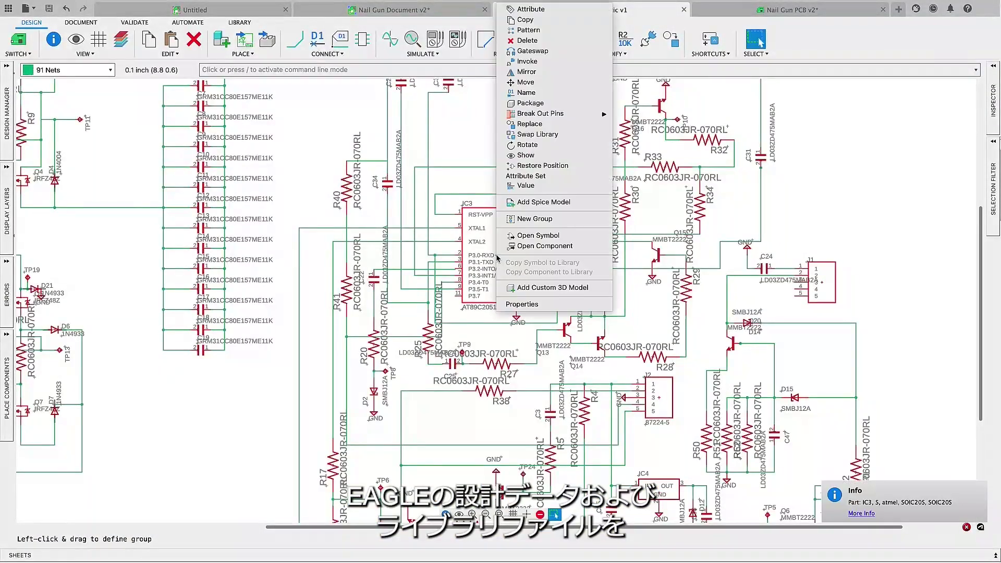
{"action": "left_click", "coordinate": [540, 246]}
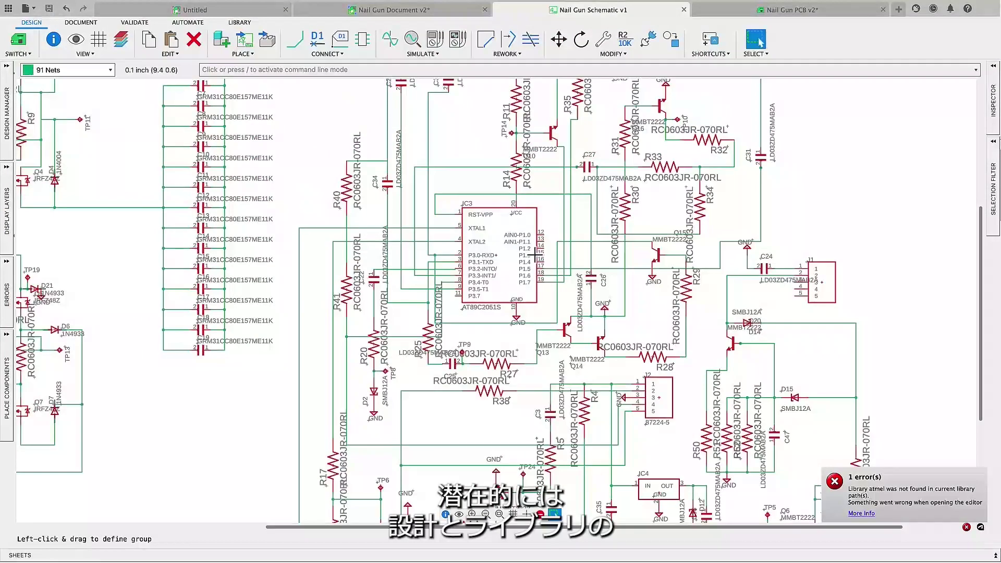
Export the schematic's electronics libraries merged into one library, including only footprints used in the design.
{"action": "left_click", "coordinate": [245, 24]}
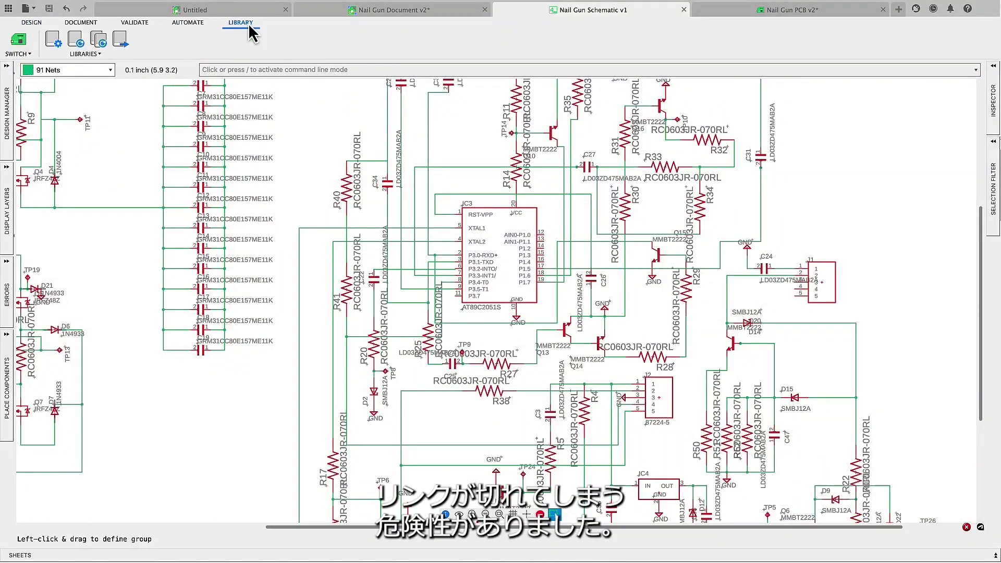
{"action": "left_click", "coordinate": [121, 41]}
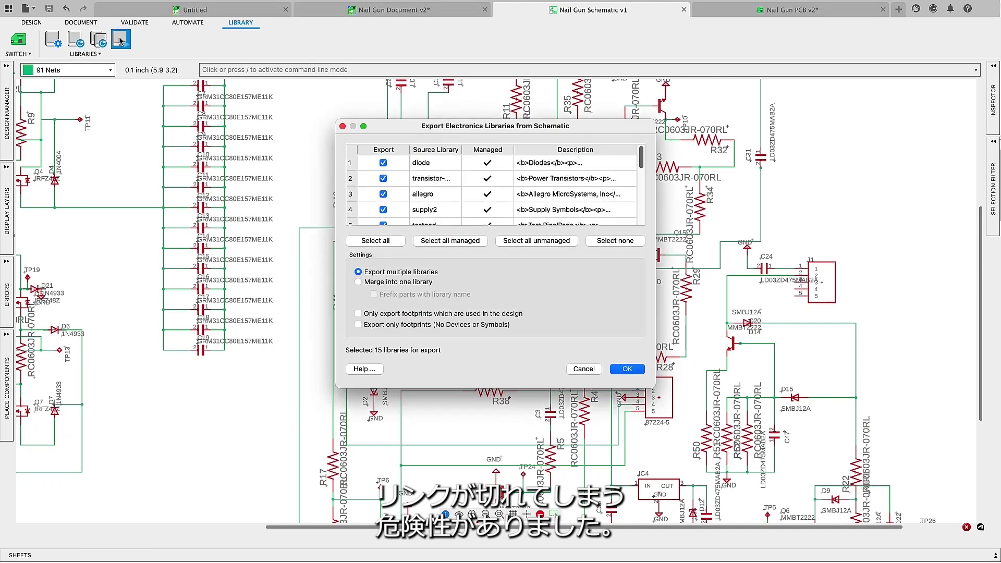
{"action": "left_click", "coordinate": [358, 281]}
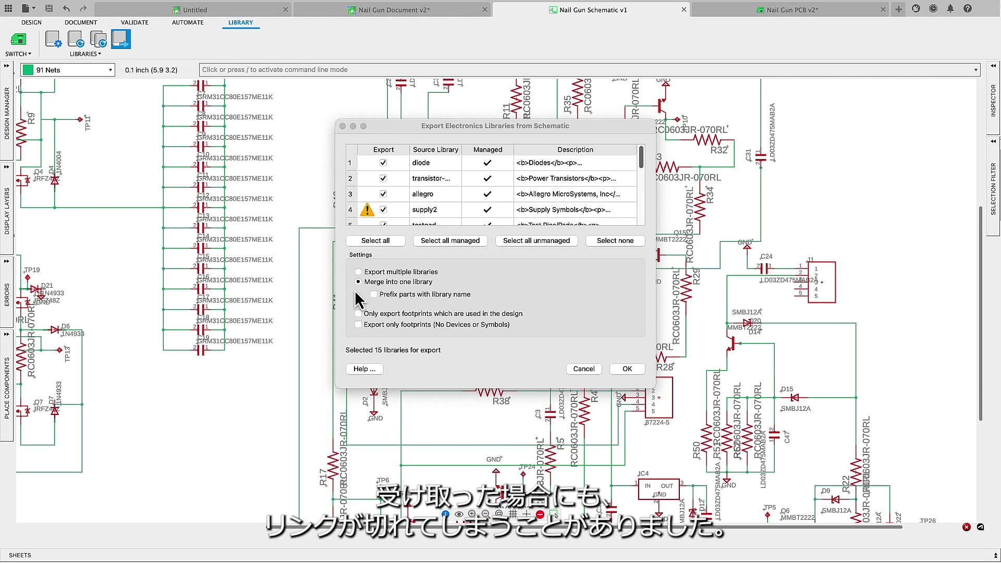
{"action": "left_click", "coordinate": [358, 313]}
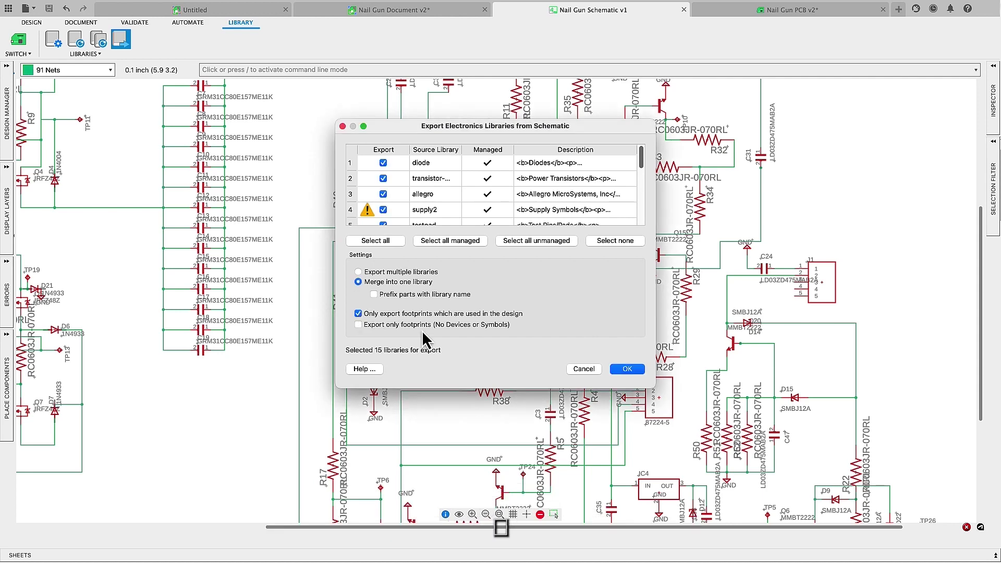
{"action": "left_click", "coordinate": [626, 369]}
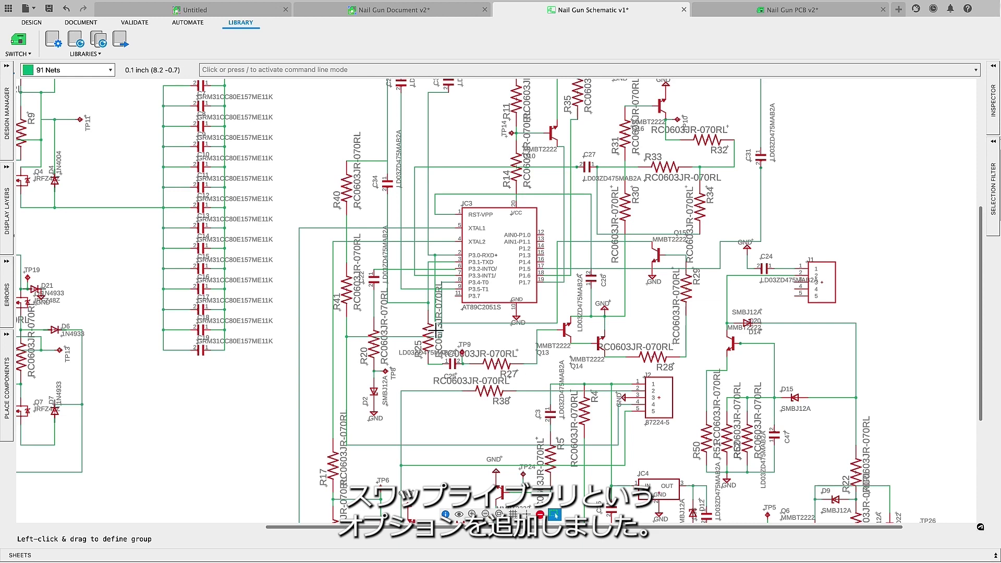
Open the exported Nail Gun Schematic v1 library from the EAGLE Files folder and inspect its 87224-5 component.
{"action": "left_click", "coordinate": [8, 8]}
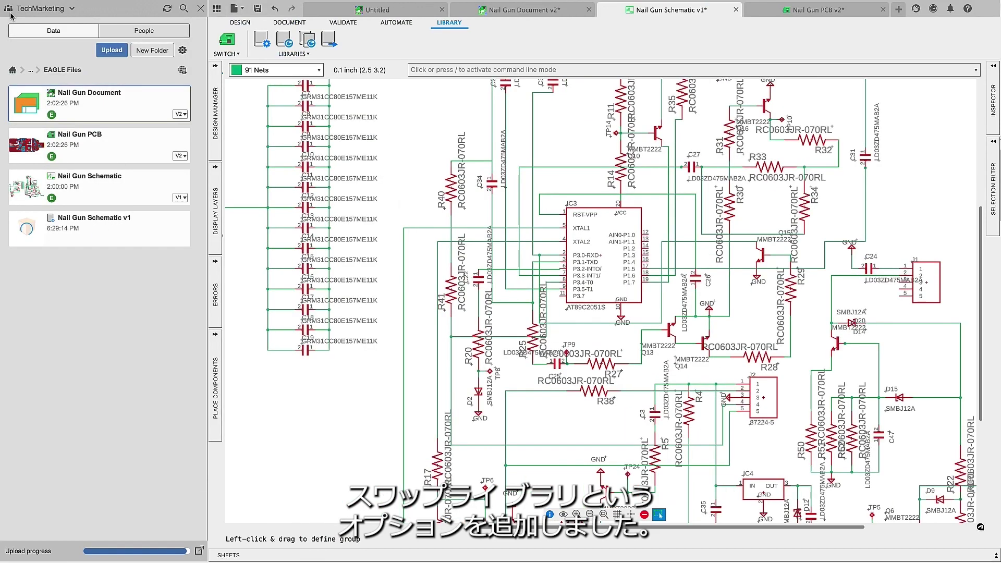
{"action": "double_click", "coordinate": [97, 239]}
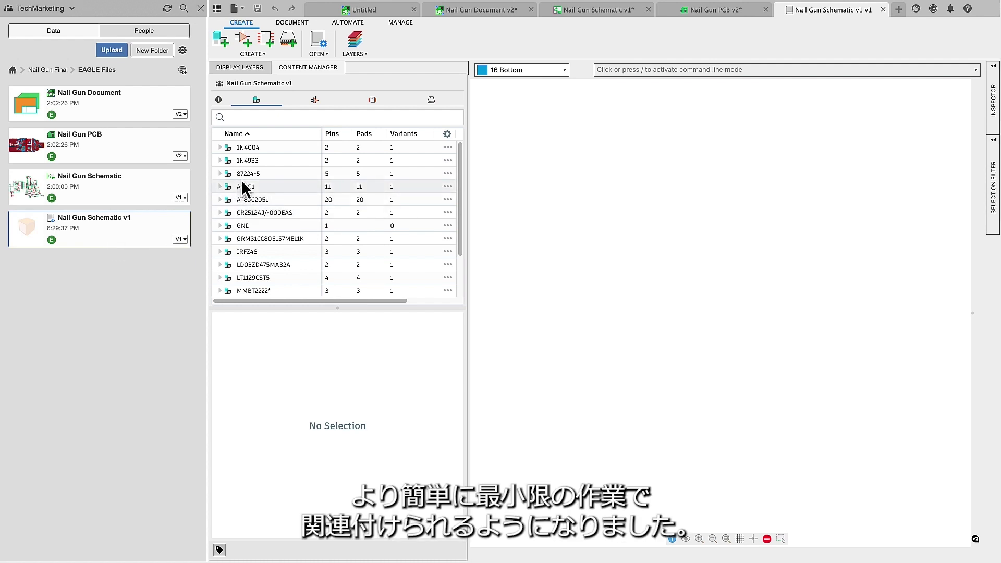
{"action": "left_click", "coordinate": [259, 176]}
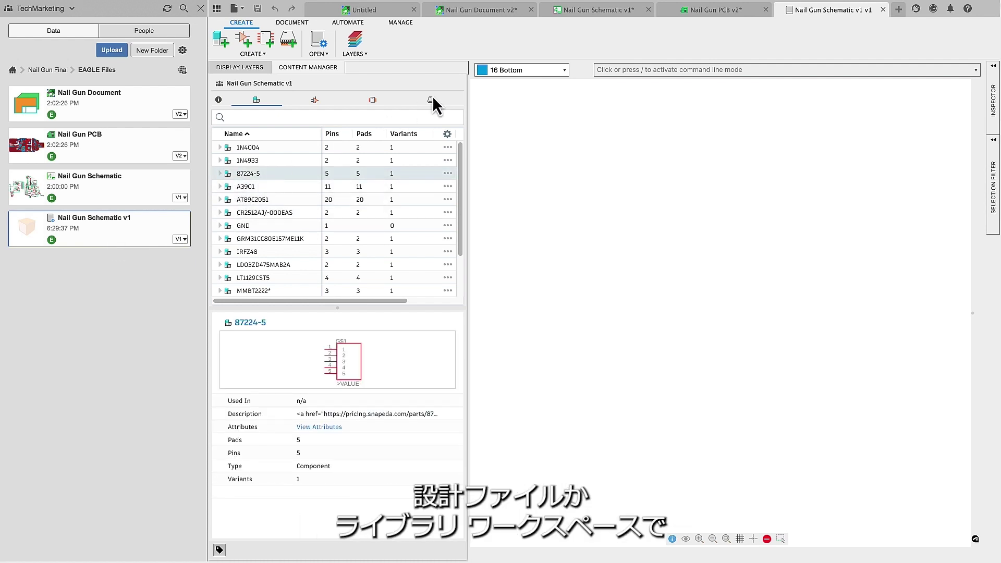
Swap the atmel library of IC3 in the Nail Gun Schematic for the Nail Gun Schematic v1 library.
{"action": "left_click", "coordinate": [605, 12]}
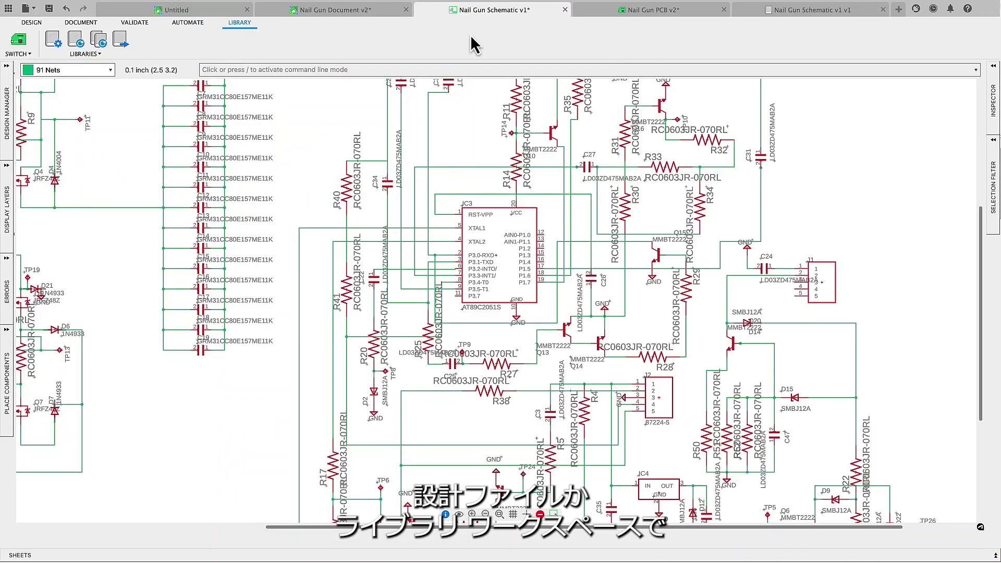
{"action": "right_click", "coordinate": [499, 260]}
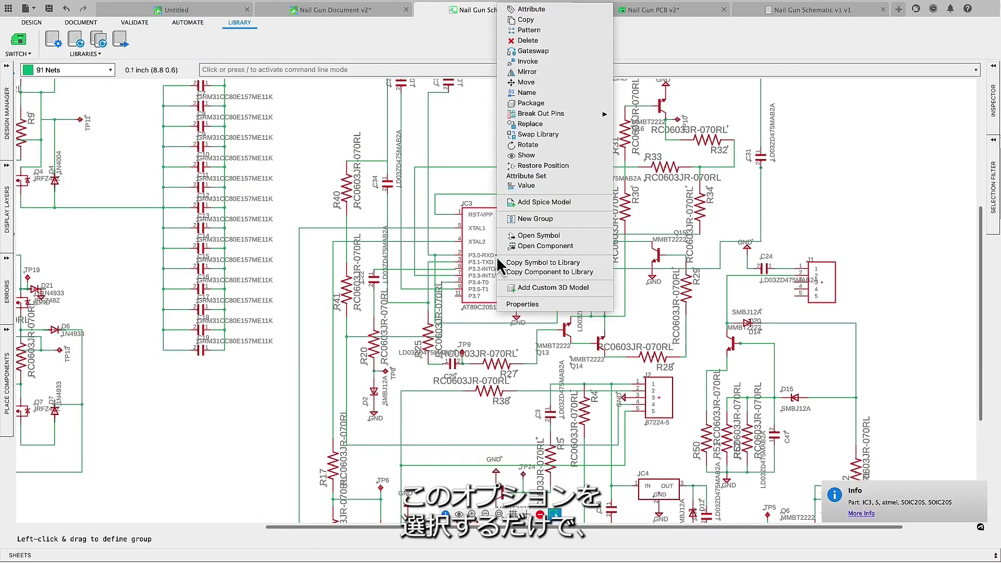
{"action": "left_click", "coordinate": [538, 138]}
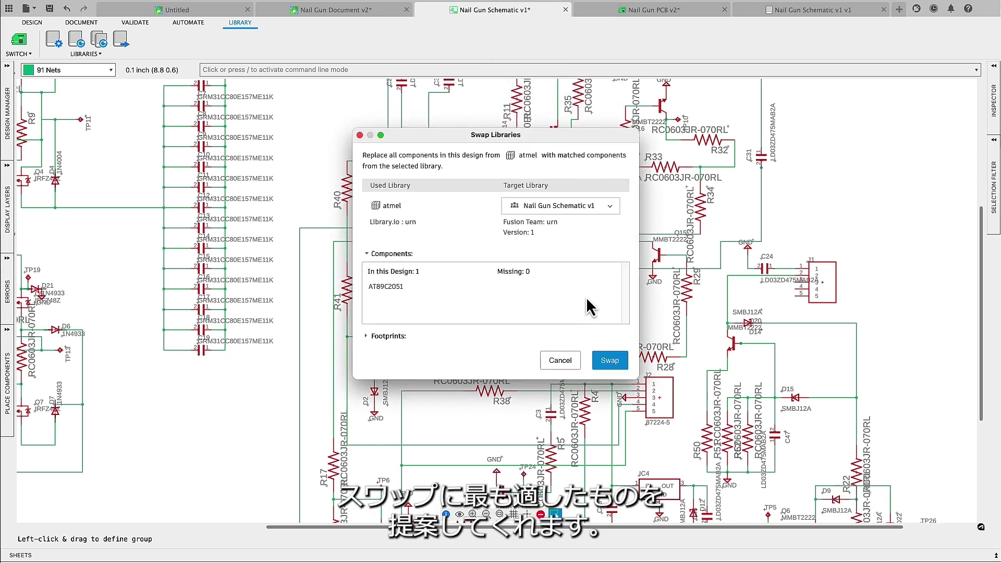
{"action": "left_click", "coordinate": [608, 368]}
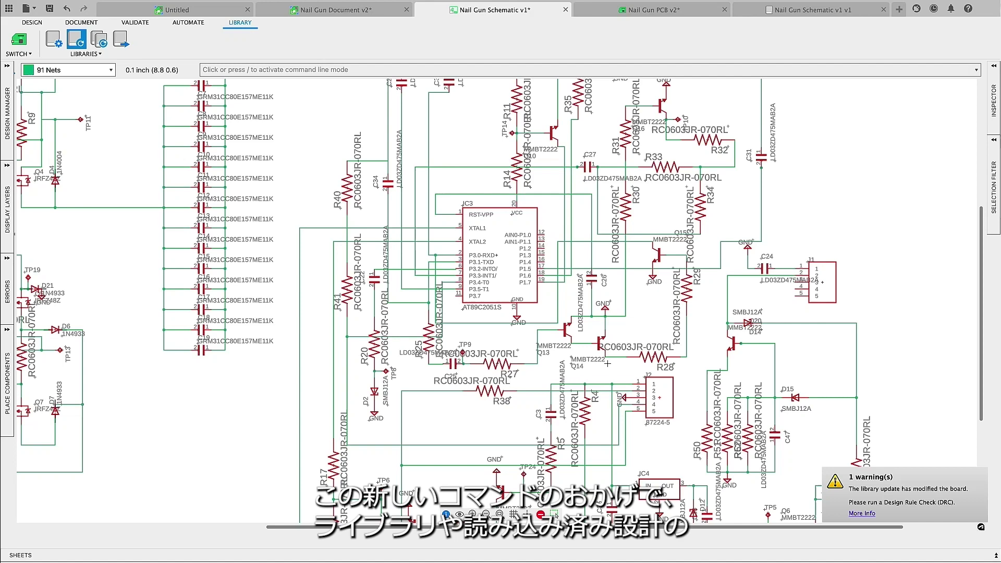
Open the library component of IC3 from the schematic with its swapped library.
{"action": "key", "text": "g"}
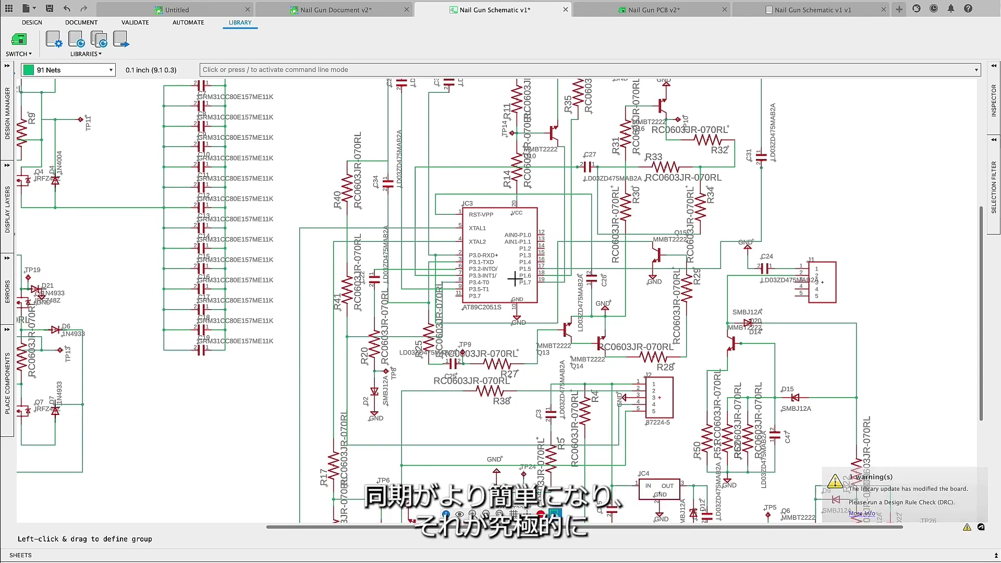
{"action": "right_click", "coordinate": [498, 257]}
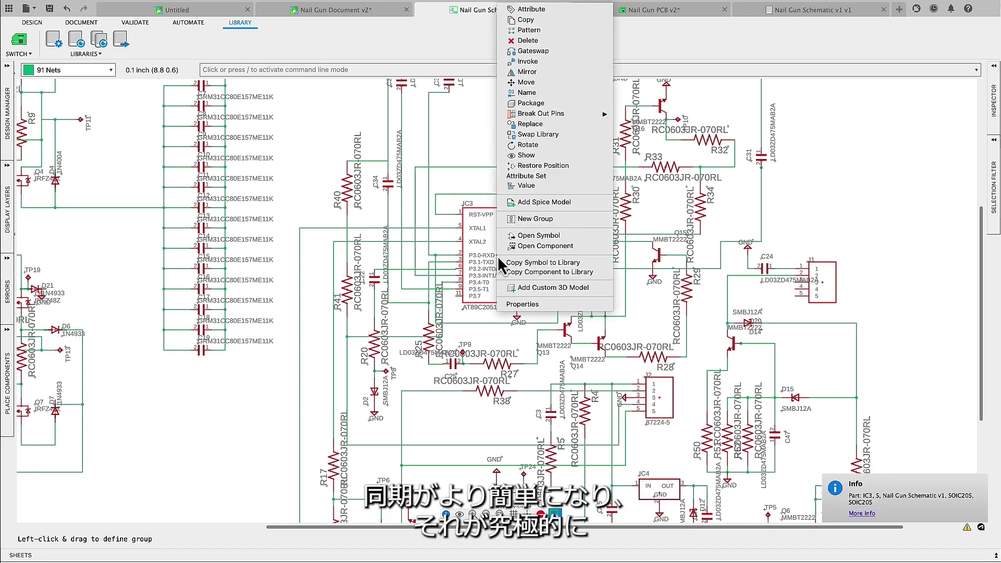
{"action": "left_click", "coordinate": [521, 246]}
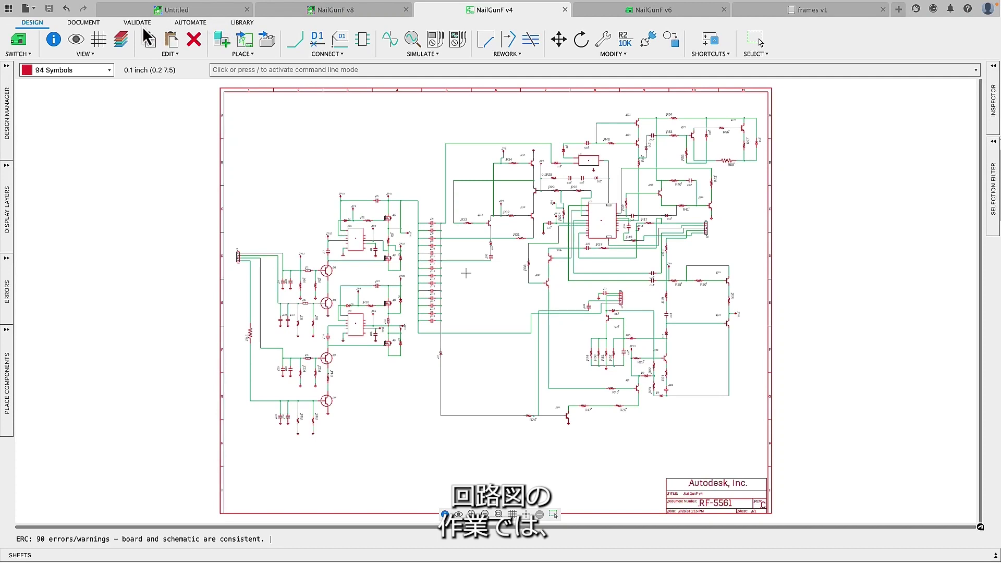
Run the ERC on the NailGunF v4 schematic and locate the unconnected input pin errors and the VCC supply pin warning.
{"action": "left_click", "coordinate": [137, 23]}
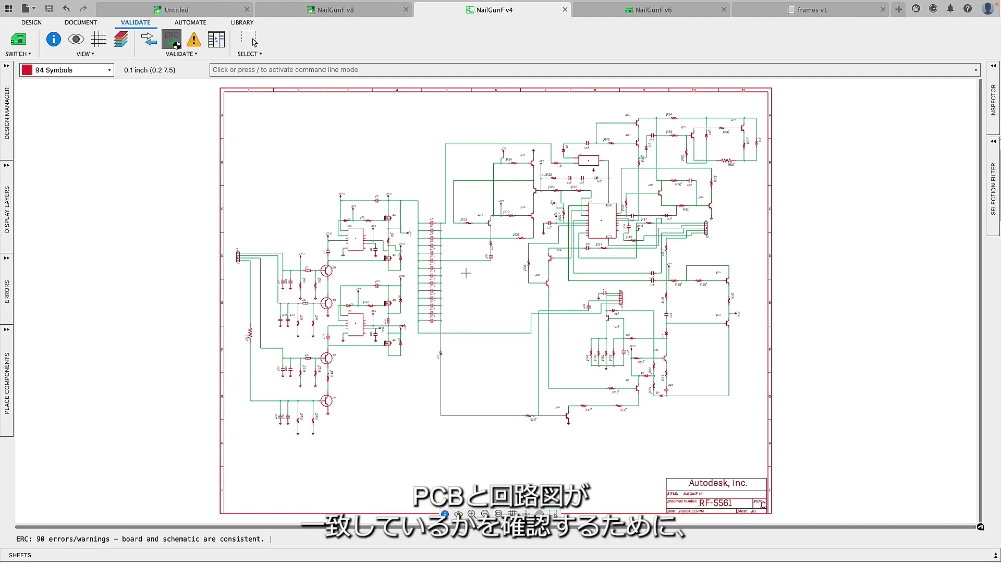
{"action": "left_click", "coordinate": [176, 45]}
{"action": "left_click", "coordinate": [118, 166]}
{"action": "left_click", "coordinate": [116, 178]}
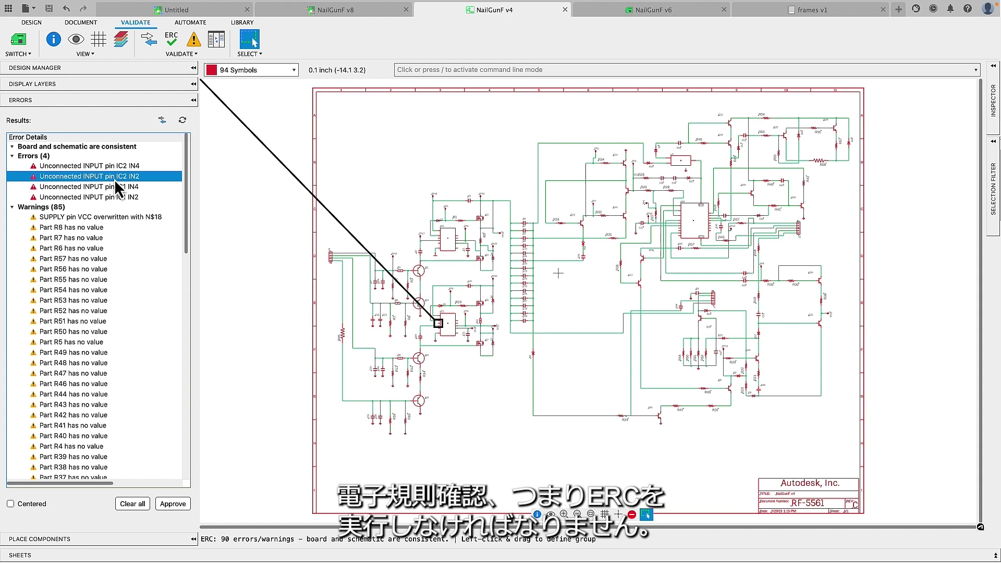
{"action": "left_click", "coordinate": [115, 186]}
{"action": "left_click", "coordinate": [115, 196]}
{"action": "left_click", "coordinate": [113, 217]}
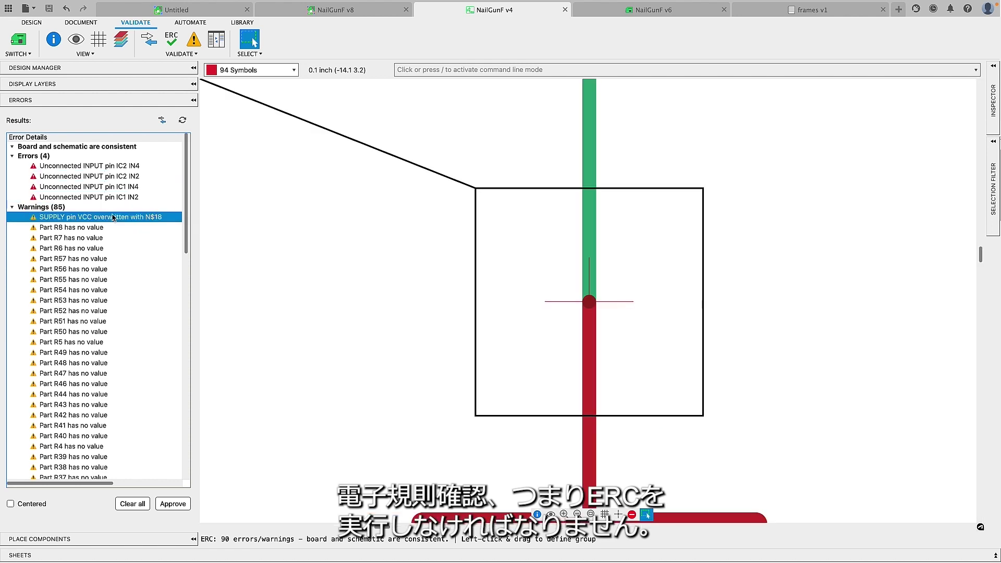
Replace the flagged supply symbol on the IC's GND pin 3 with a copy of the ground symbol under C1 and rerun the ERC.
{"action": "scroll", "coordinate": [449, 329], "scroll_direction": "down", "scroll_amount": 5}
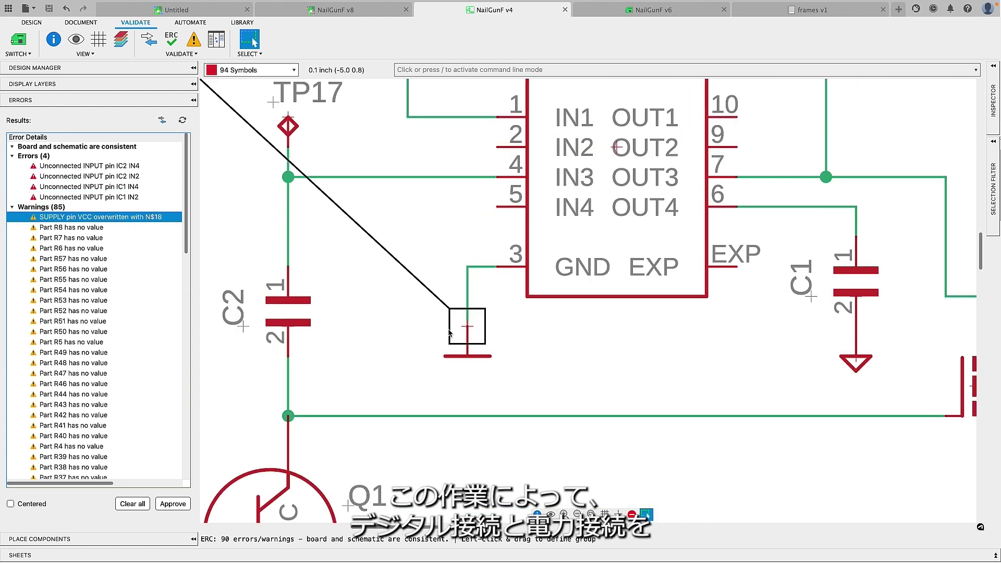
{"action": "left_click", "coordinate": [35, 24]}
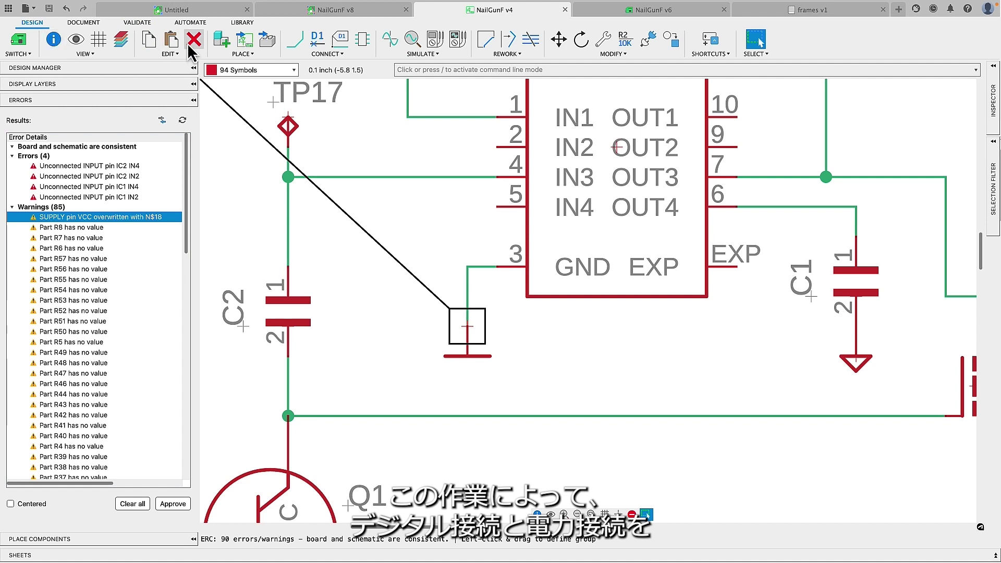
{"action": "left_click", "coordinate": [194, 39]}
{"action": "left_click", "coordinate": [467, 339]}
{"action": "left_click", "coordinate": [148, 39]}
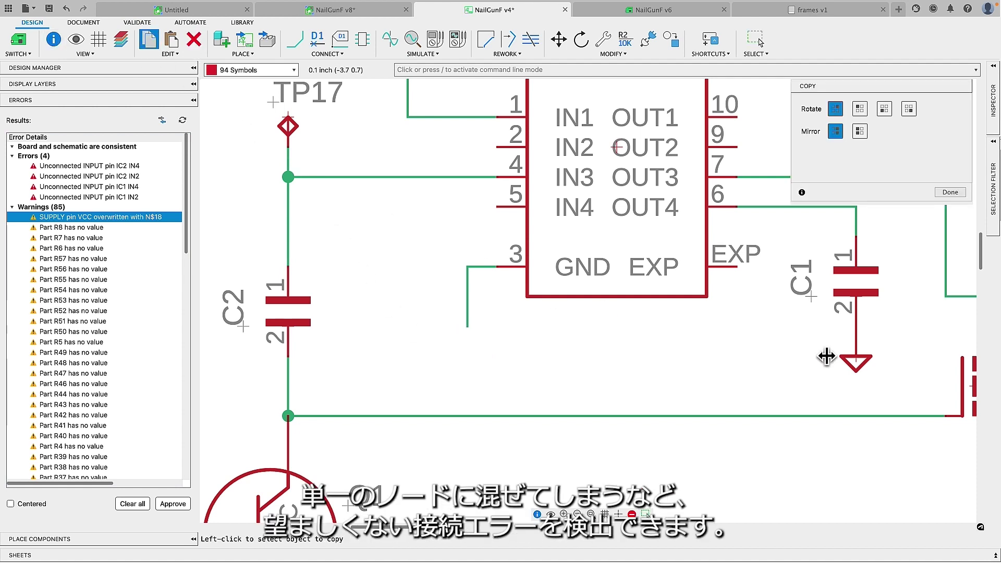
{"action": "left_click", "coordinate": [855, 364]}
{"action": "left_click", "coordinate": [467, 368]}
{"action": "left_click", "coordinate": [574, 273]}
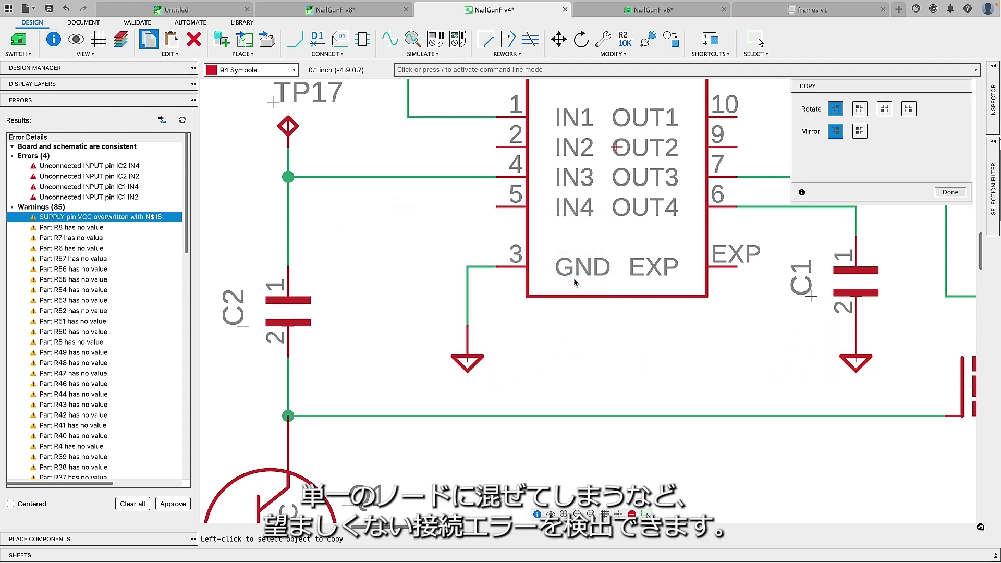
{"action": "left_click", "coordinate": [183, 121]}
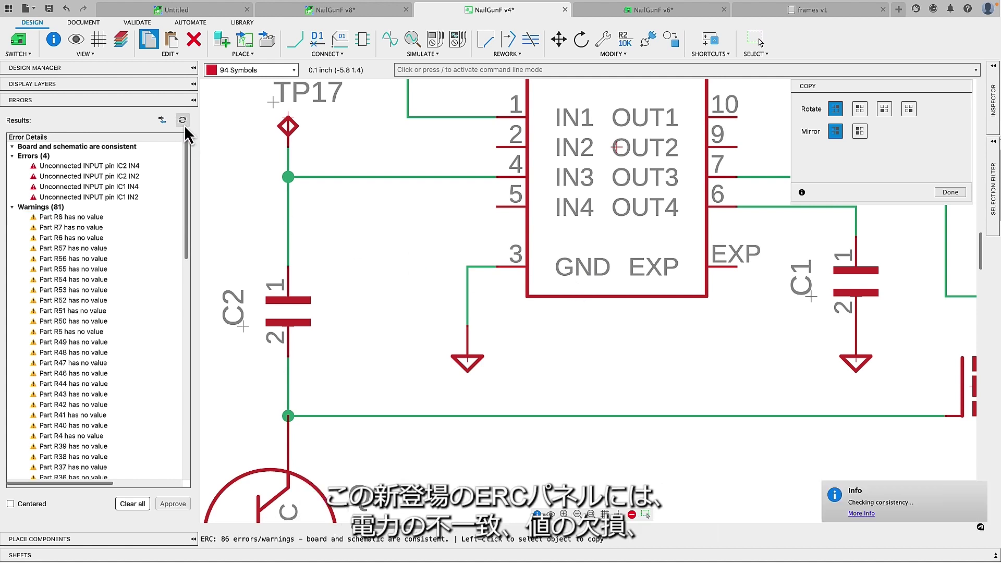
{"action": "left_click", "coordinate": [591, 515]}
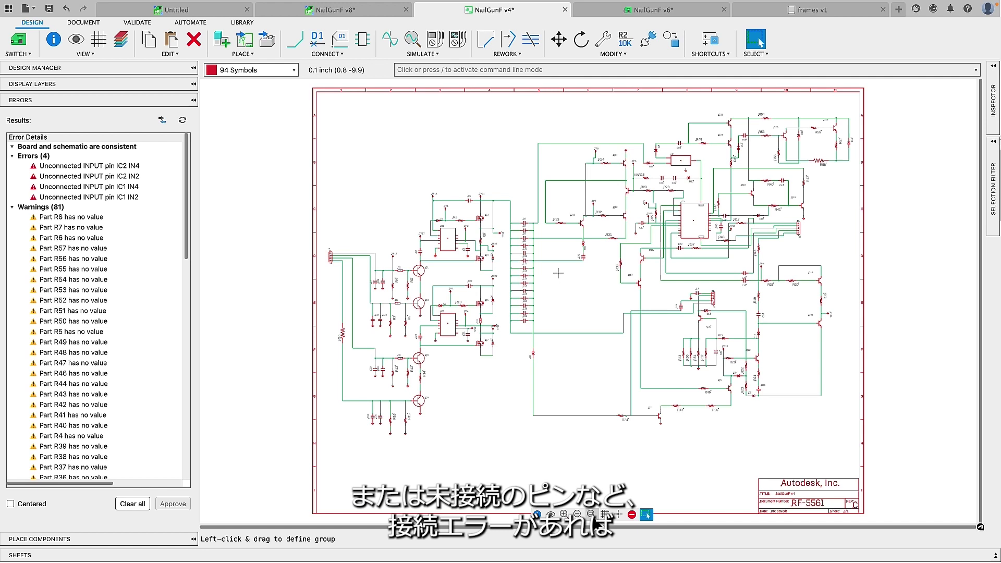
Switch to the NailGunF v6 board and hide all polygon pour fills.
{"action": "left_click", "coordinate": [650, 15]}
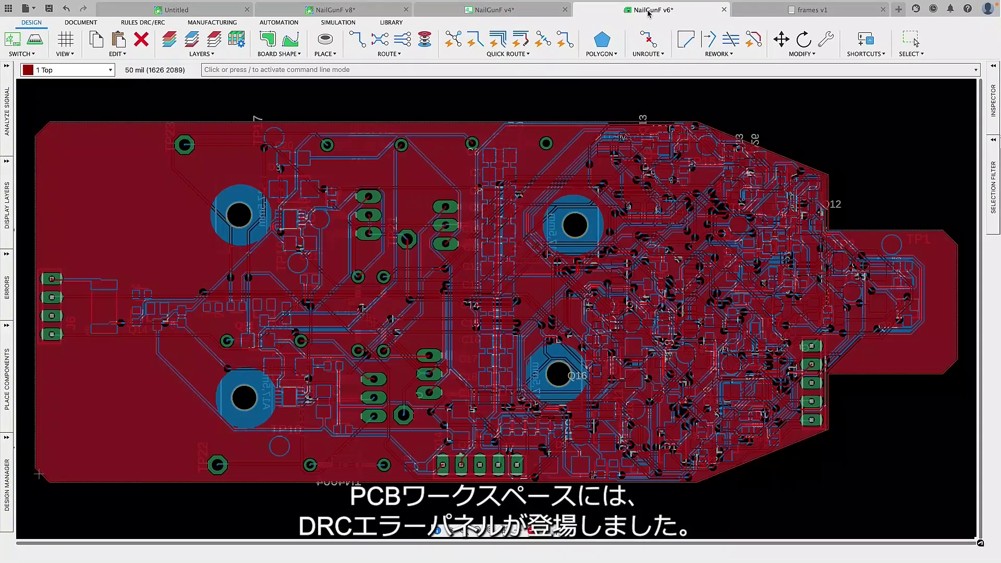
{"action": "left_click", "coordinate": [615, 55]}
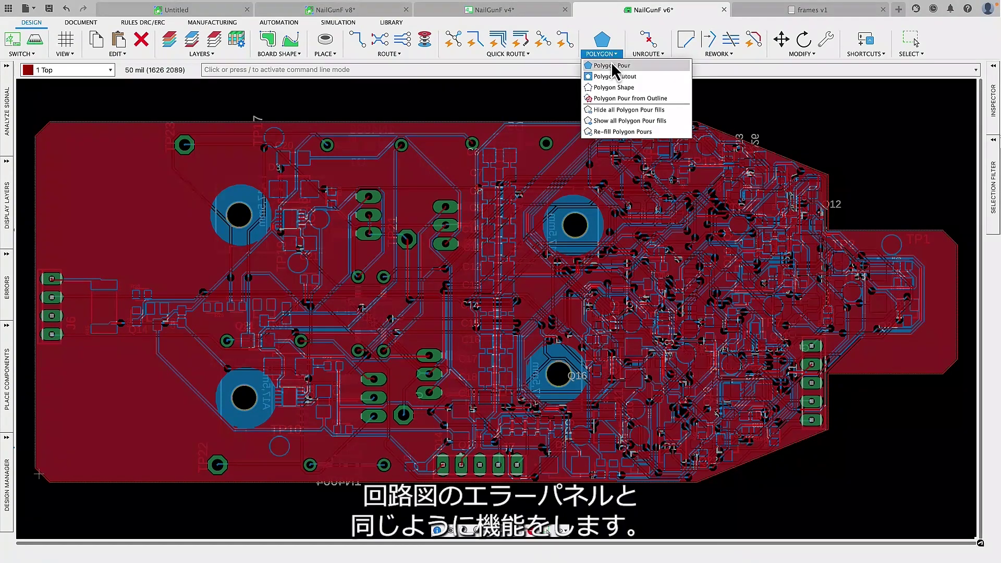
{"action": "left_click", "coordinate": [617, 111]}
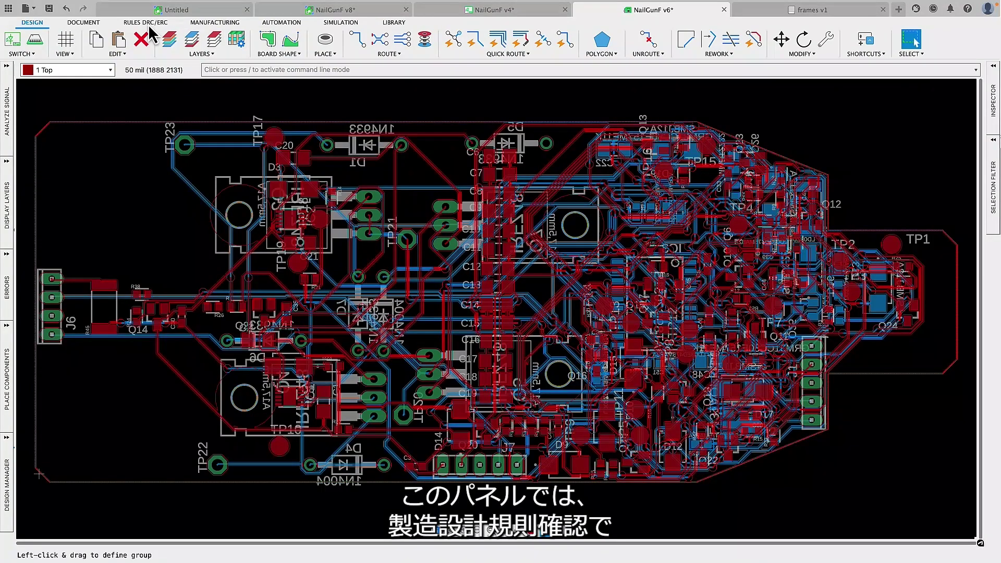
Run the design rule check on the NailGunF board with the default rules.
{"action": "left_click", "coordinate": [149, 25]}
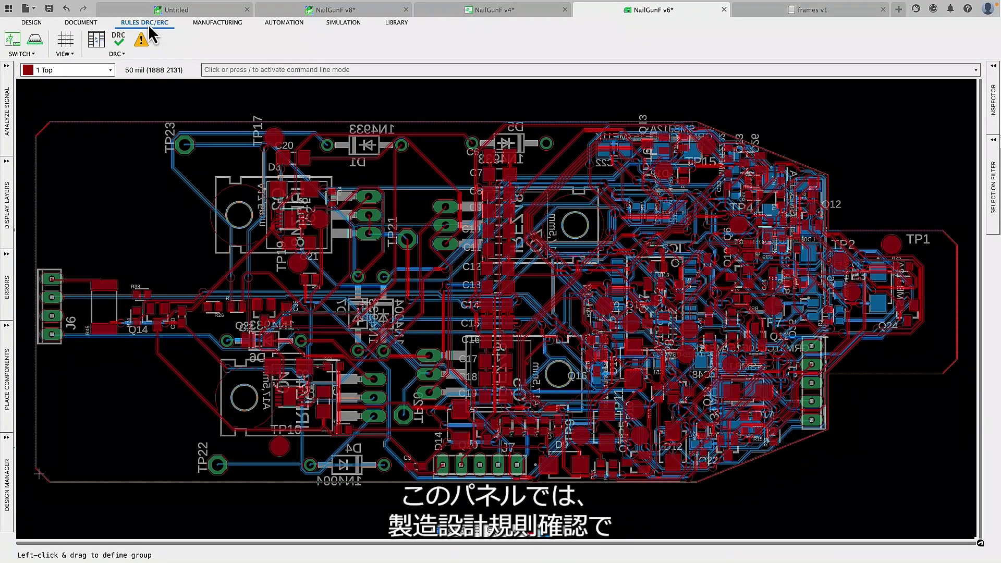
{"action": "left_click", "coordinate": [119, 40]}
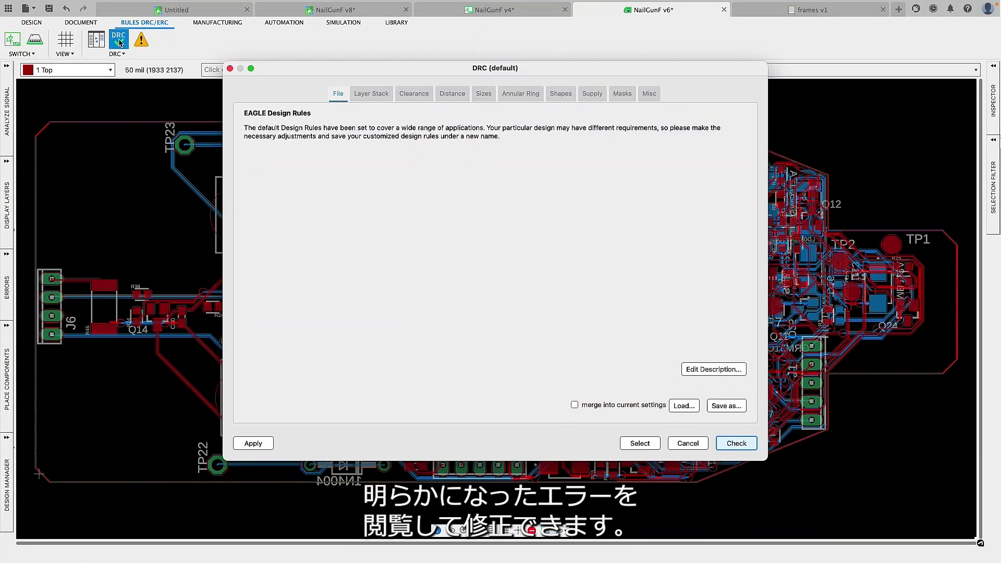
{"action": "left_click", "coordinate": [736, 443]}
Examine the locations of the Restrict, Overlap and Clearance errors from the DRC results on the board.
{"action": "left_click", "coordinate": [24, 162]}
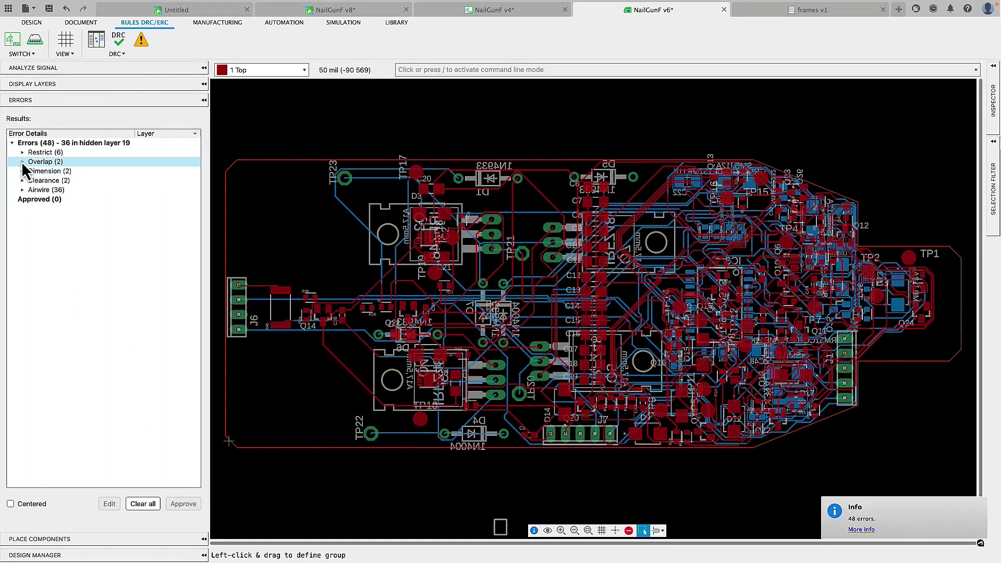
{"action": "left_click", "coordinate": [22, 152]}
{"action": "left_click", "coordinate": [52, 162]}
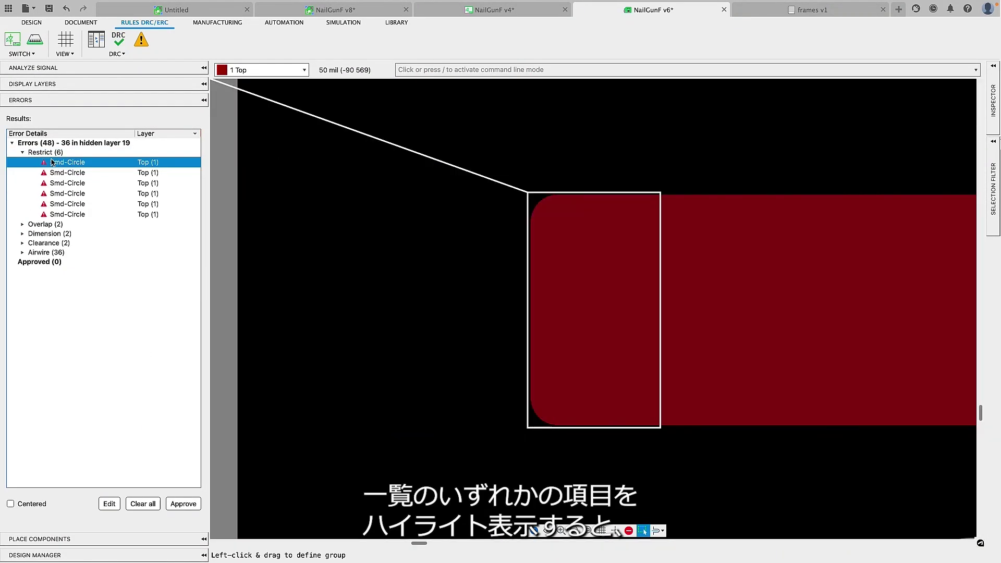
{"action": "left_click", "coordinate": [23, 225]}
{"action": "left_click", "coordinate": [60, 236]}
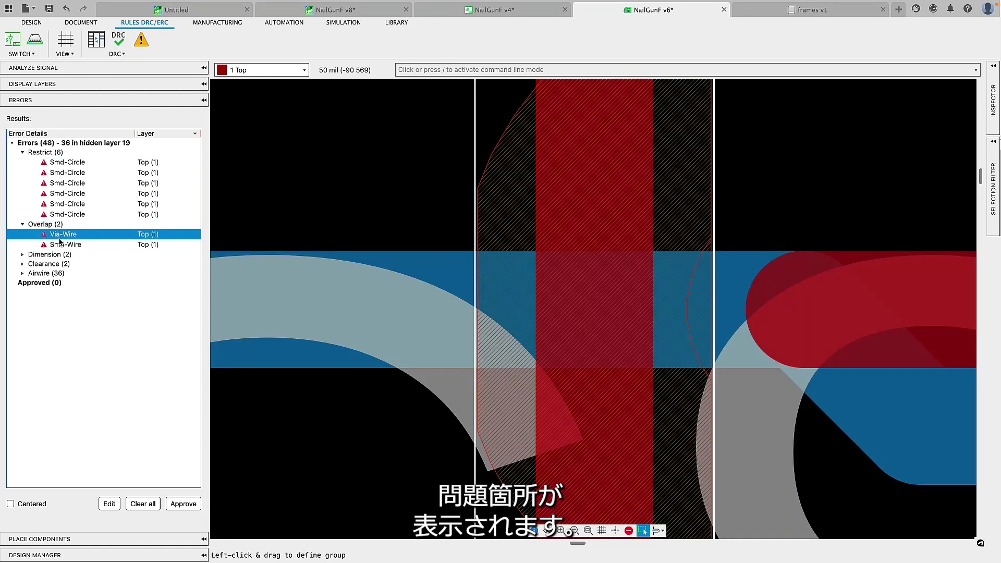
{"action": "left_click", "coordinate": [22, 264]}
{"action": "left_click", "coordinate": [64, 274]}
{"action": "left_click", "coordinate": [65, 283]}
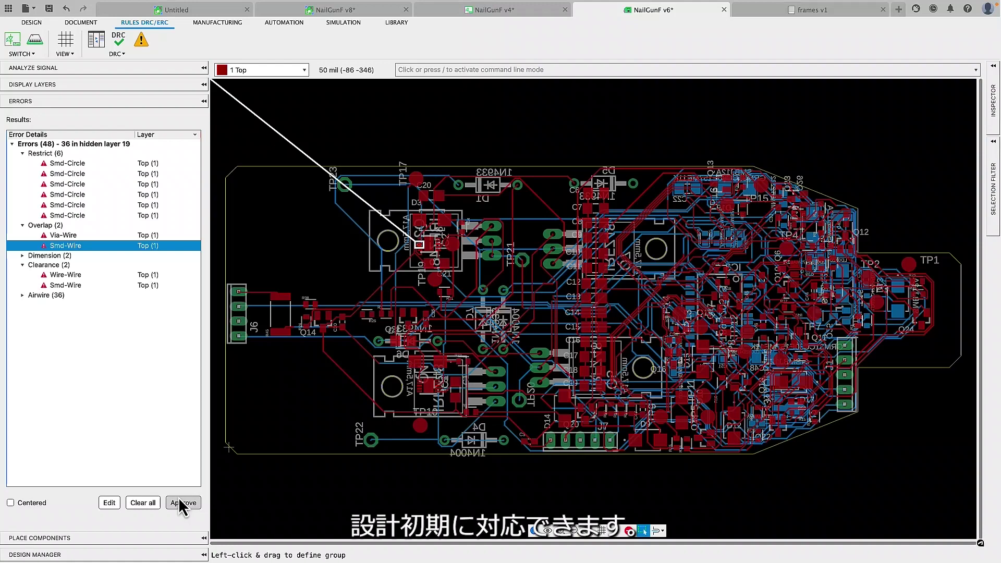
Clear the whole DRC error list and collapse the errors panel.
{"action": "left_click", "coordinate": [146, 502]}
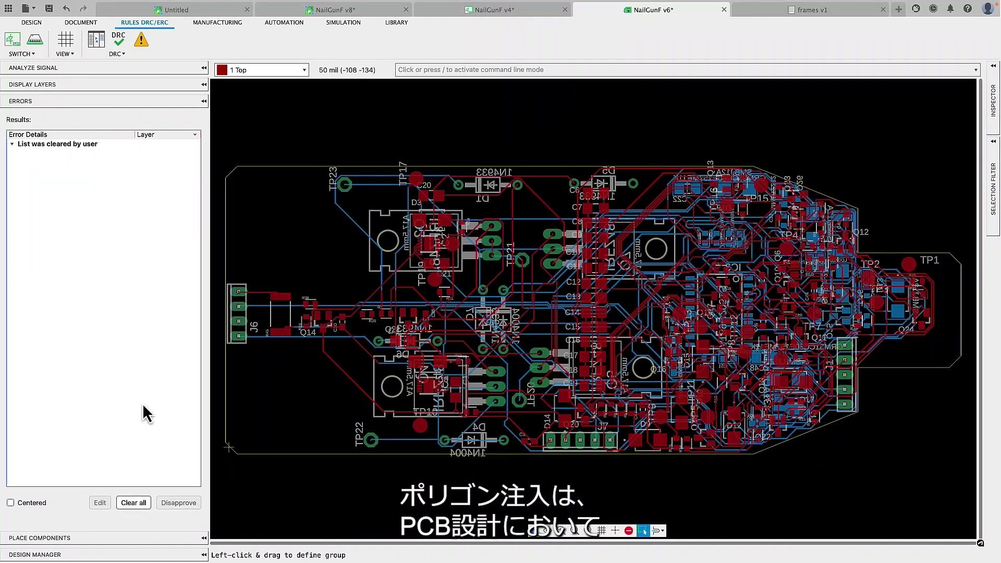
{"action": "left_click", "coordinate": [204, 68]}
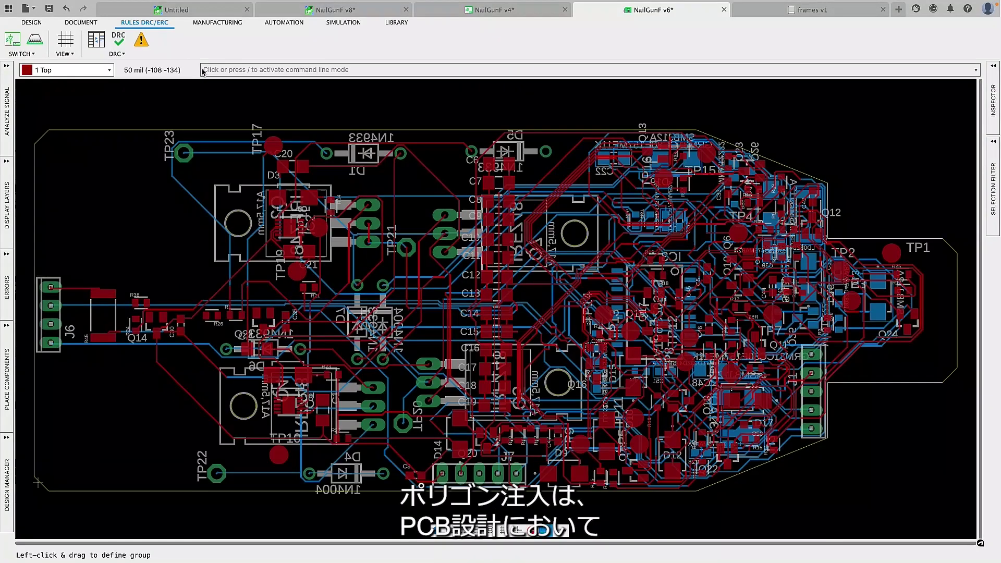
Convert the board outline to a polygon on layer 1 Top.
{"action": "right_click", "coordinate": [211, 132]}
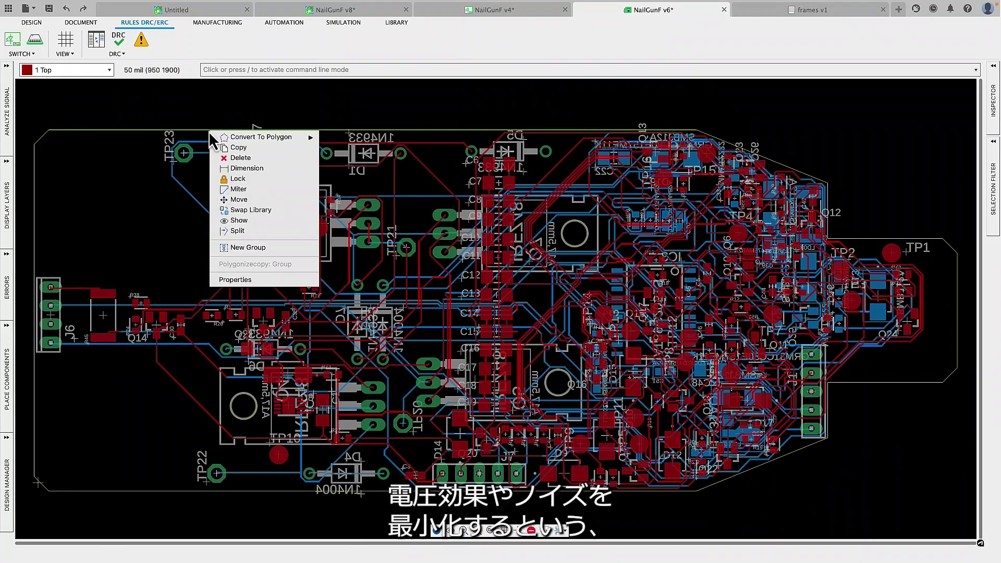
{"action": "mouse_move", "coordinate": [266, 137]}
{"action": "left_click", "coordinate": [336, 138]}
{"action": "left_click", "coordinate": [241, 56]}
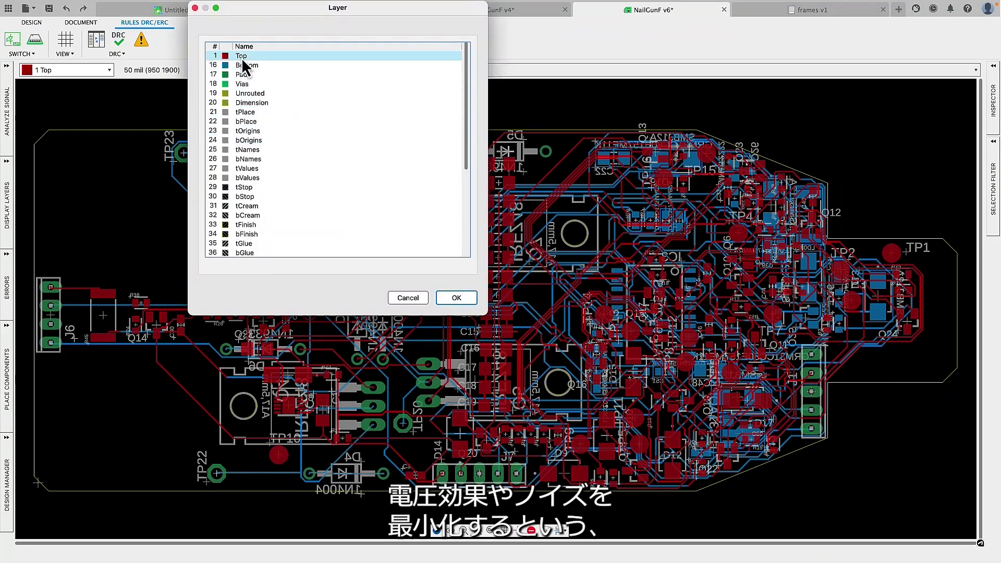
{"action": "left_click", "coordinate": [455, 298]}
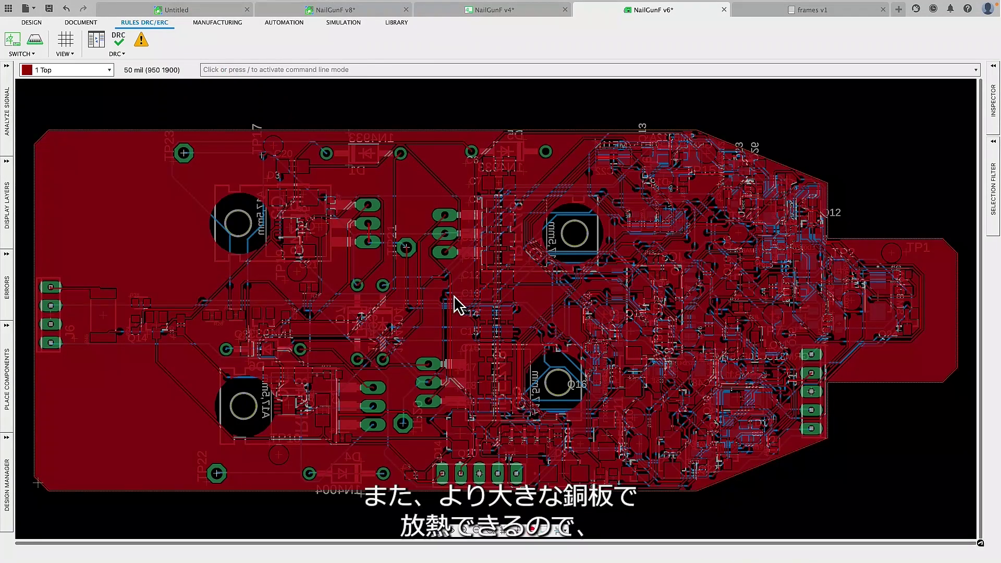
Name the polygon on the Top layer GND, changing only this polygon.
{"action": "right_click", "coordinate": [223, 133]}
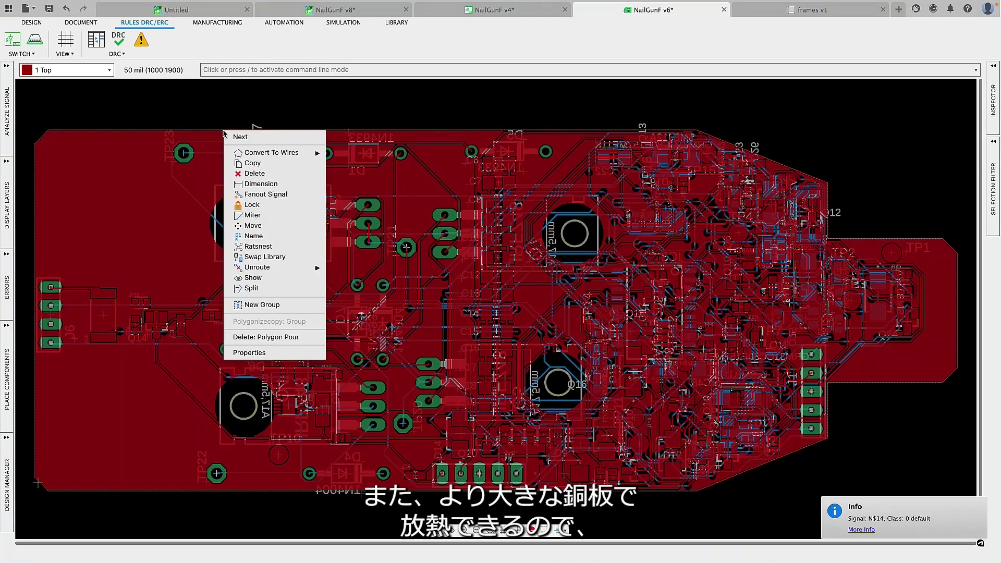
{"action": "left_click", "coordinate": [250, 235]}
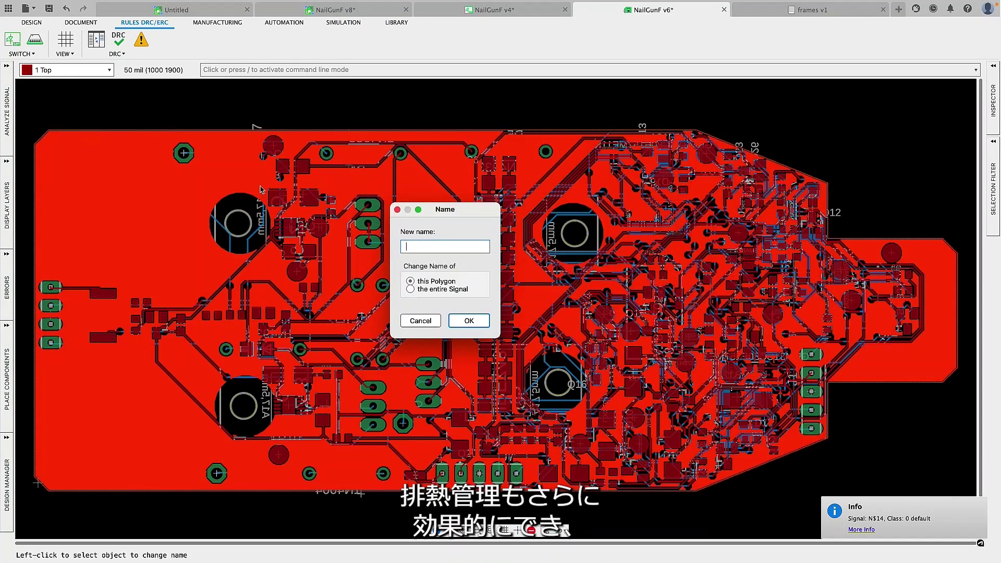
{"action": "type", "text": "GND"}
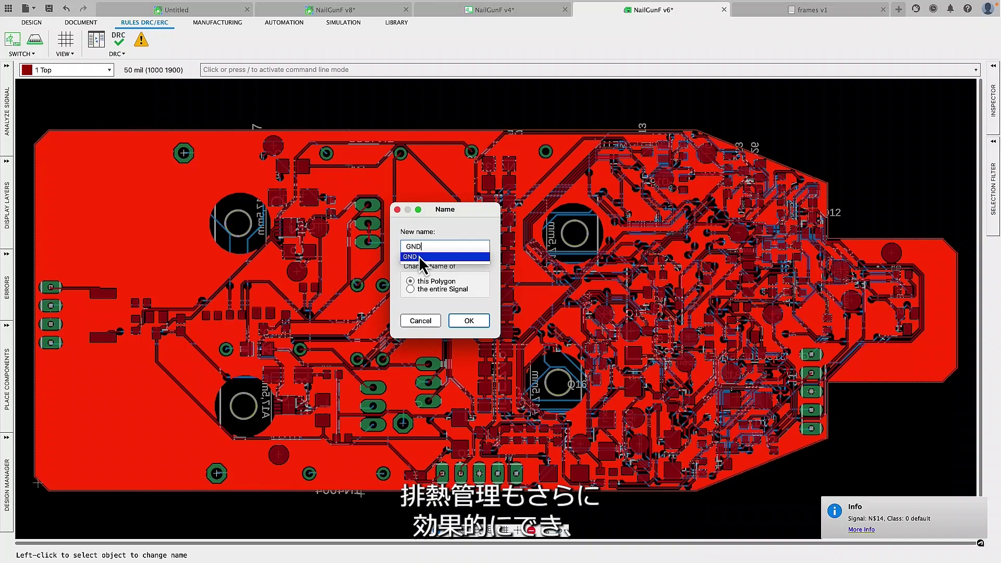
{"action": "left_click", "coordinate": [468, 322]}
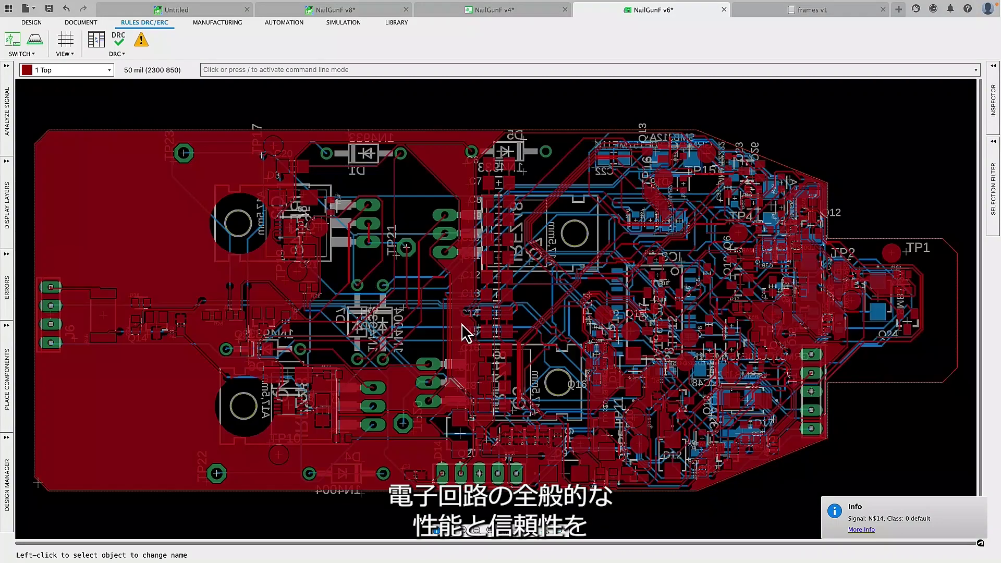
Restrict the selection filter to layer 20 Dimension and convert the board outline to a polygon on layer 16 Bottom.
{"action": "left_click", "coordinate": [992, 215]}
{"action": "left_click", "coordinate": [845, 361]}
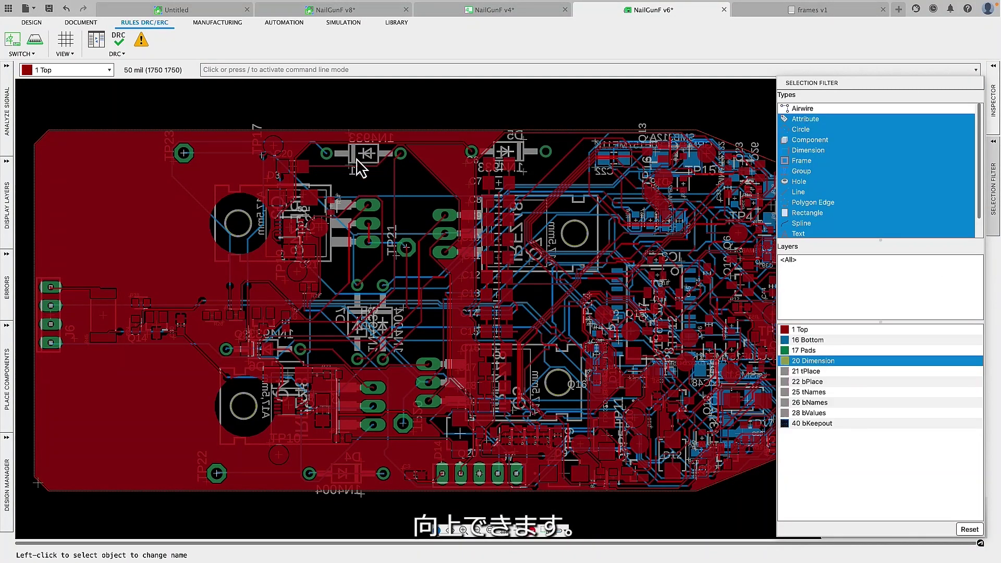
{"action": "right_click", "coordinate": [306, 131]}
{"action": "mouse_move", "coordinate": [365, 136]}
{"action": "left_click", "coordinate": [435, 136]}
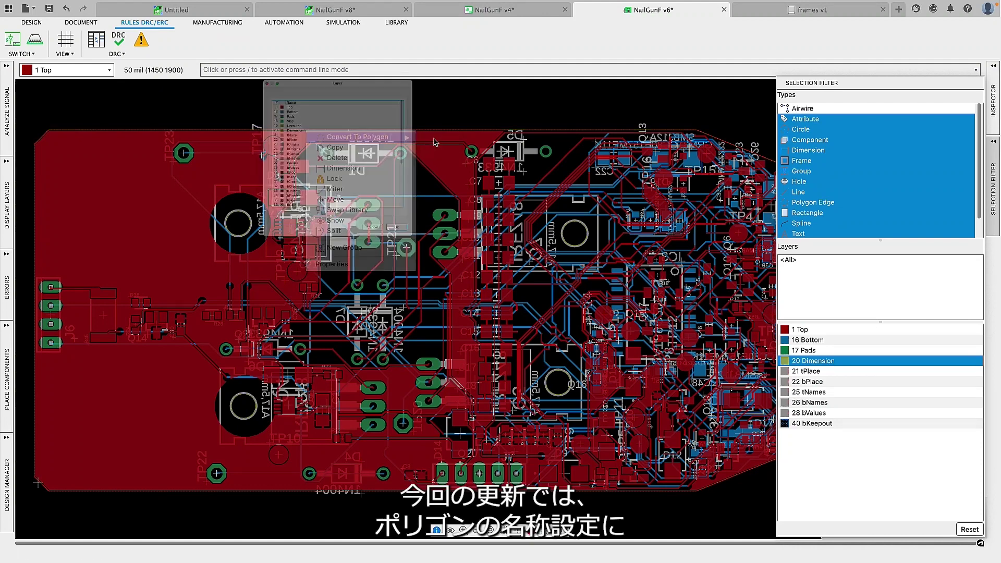
{"action": "left_click", "coordinate": [246, 66]}
{"action": "left_click", "coordinate": [456, 297]}
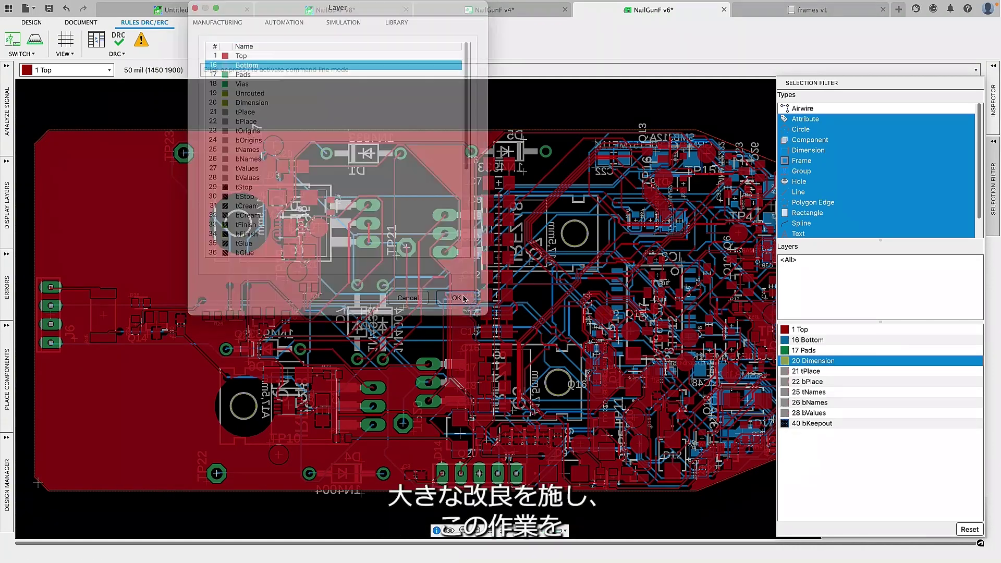
Restrict the selection filter to layer 16 Bottom and name the bottom polygon GND, changing only this polygon.
{"action": "left_click", "coordinate": [804, 341]}
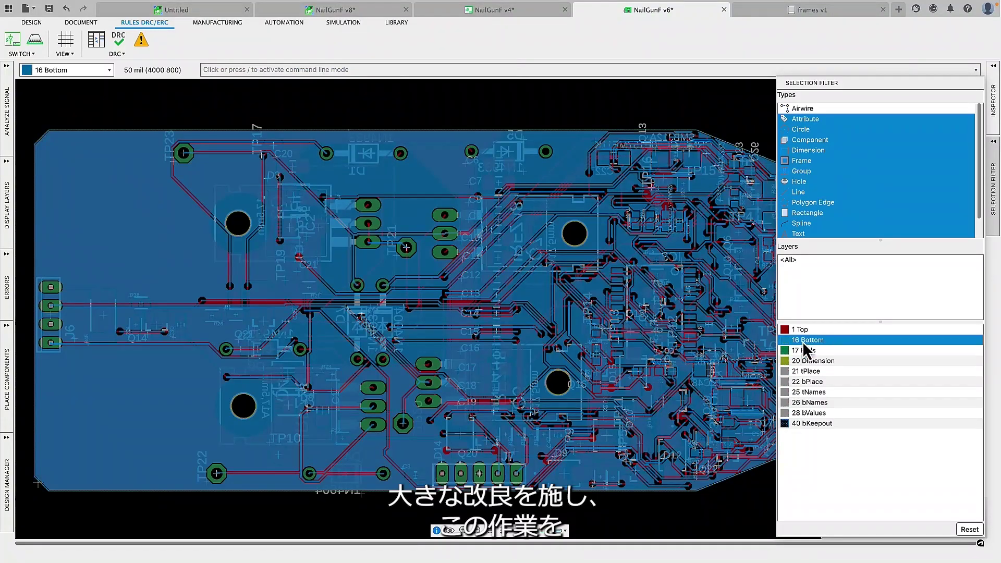
{"action": "right_click", "coordinate": [256, 132]}
{"action": "left_click", "coordinate": [287, 220]}
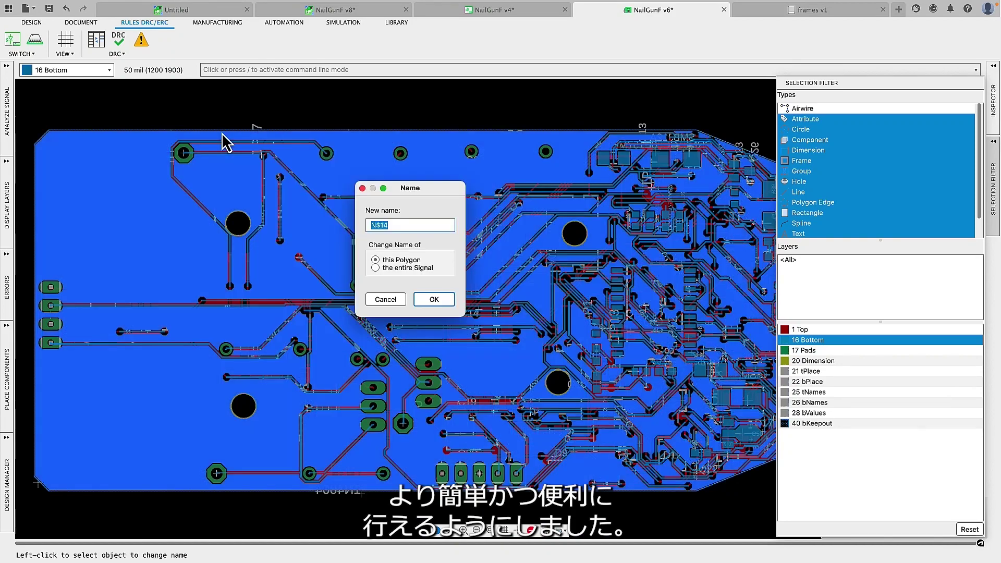
{"action": "type", "text": "GND"}
{"action": "left_click", "coordinate": [383, 236]}
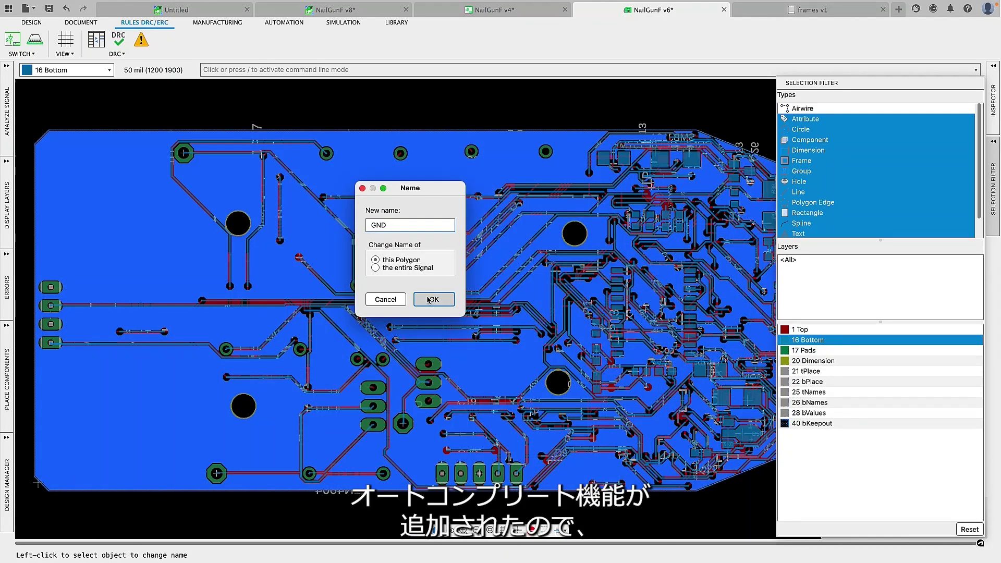
{"action": "left_click", "coordinate": [432, 299]}
Make 1 Top the active layer and extend the selection filter to all listed layers.
{"action": "left_click", "coordinate": [109, 69]}
{"action": "left_click", "coordinate": [52, 59]}
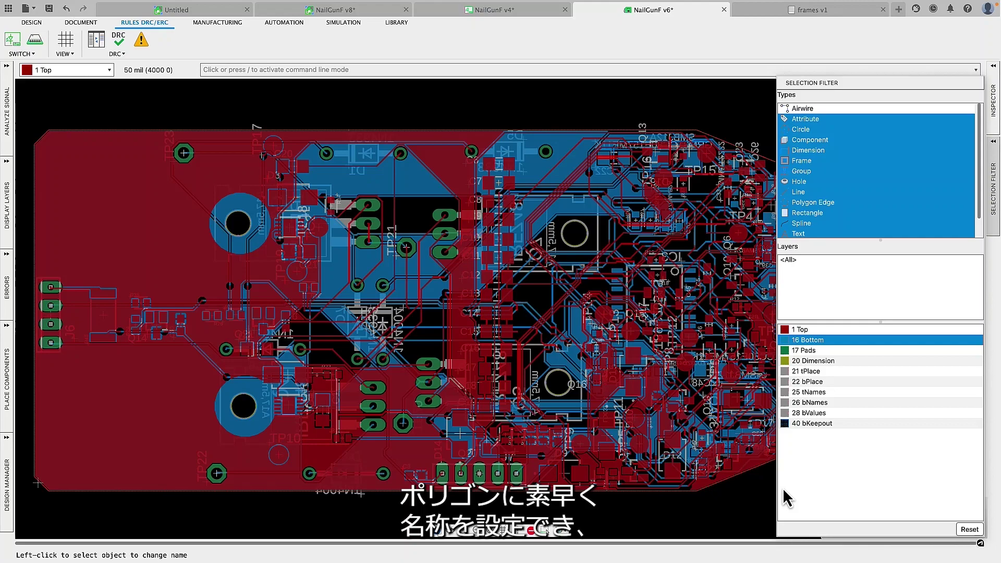
{"action": "left_click_drag", "start_coordinate": [802, 329], "coordinate": [945, 438]}
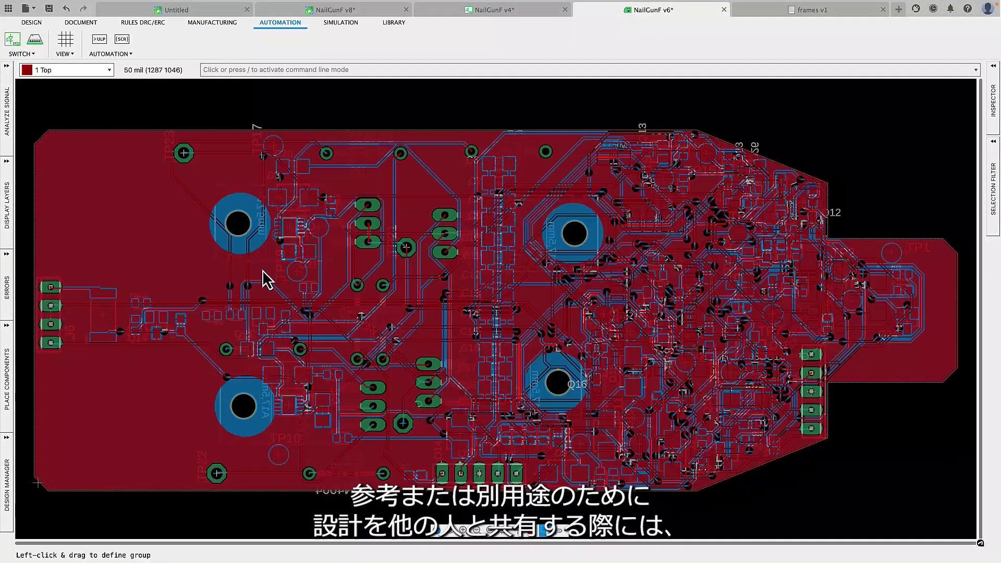
Run the dxf ULP to export the board as NailGunF.dxf in mm, with component origins displayed as crosses.
{"action": "left_click", "coordinate": [100, 39]}
{"action": "left_click", "coordinate": [464, 295]}
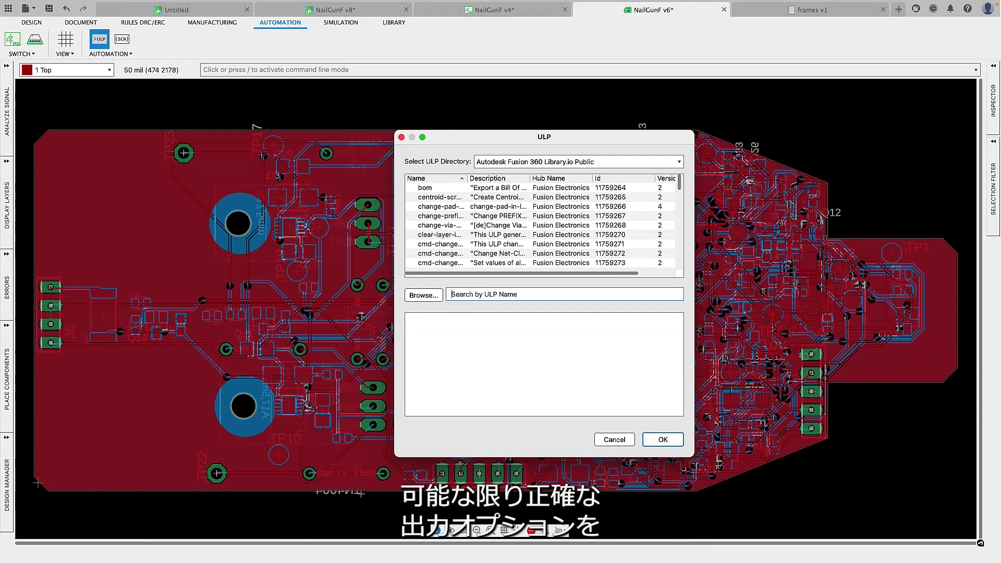
{"action": "type", "text": "dx"}
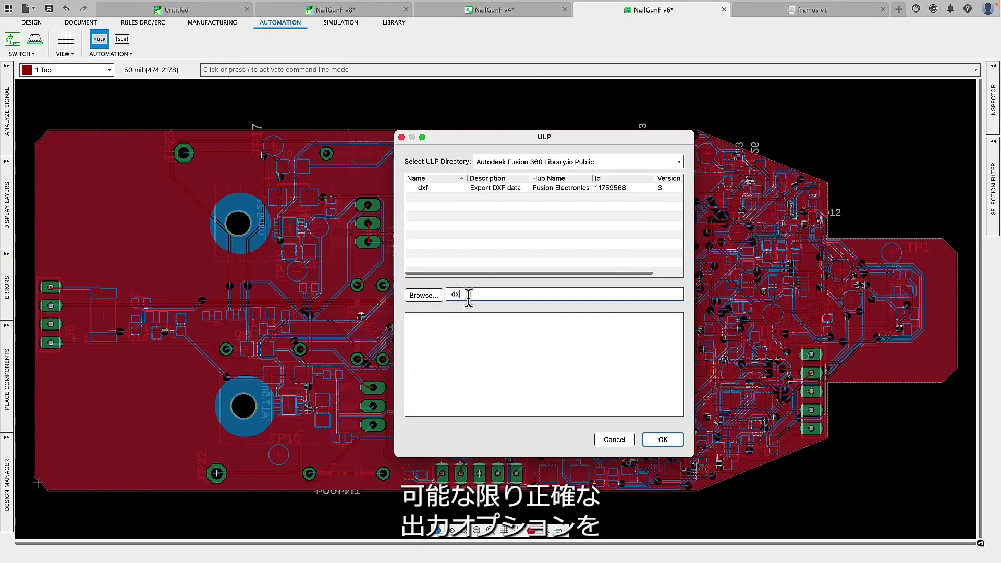
{"action": "left_click", "coordinate": [483, 191]}
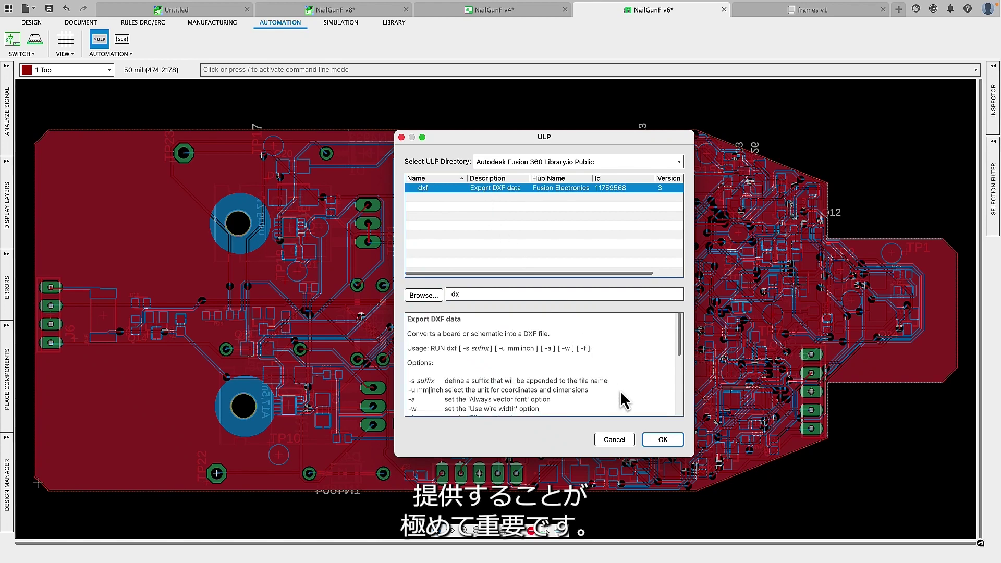
{"action": "left_click", "coordinate": [658, 439]}
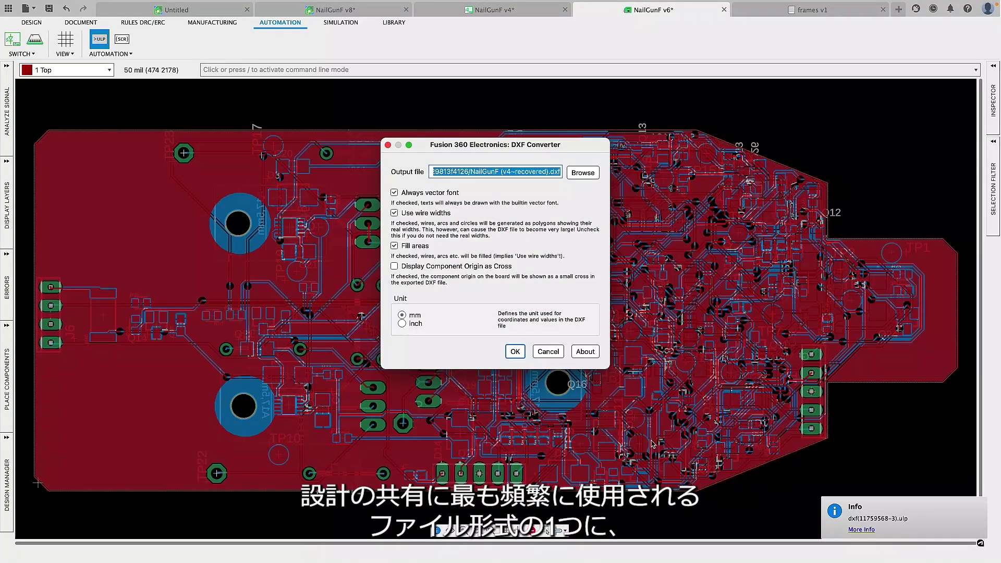
{"action": "left_click", "coordinate": [395, 267]}
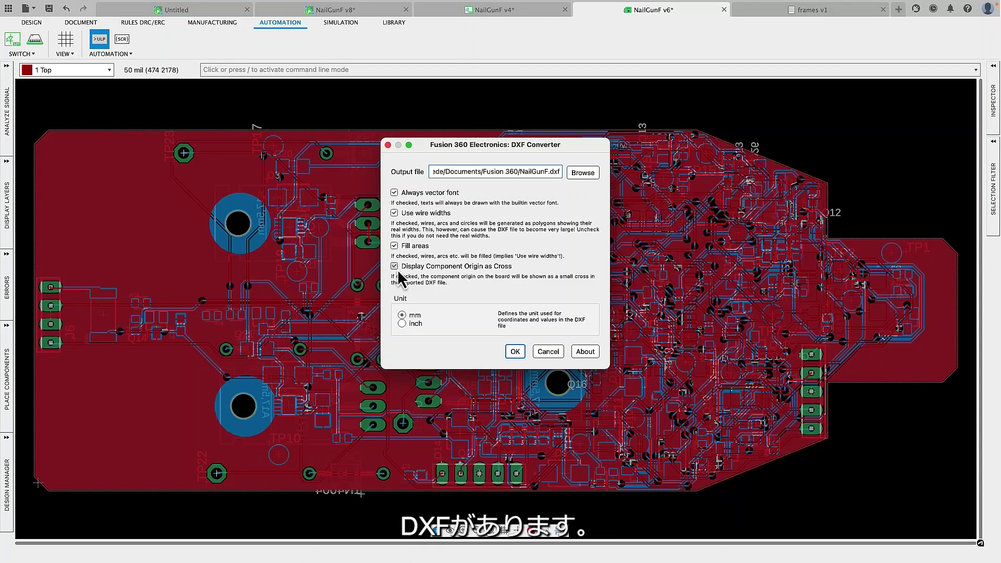
{"action": "left_click", "coordinate": [514, 351]}
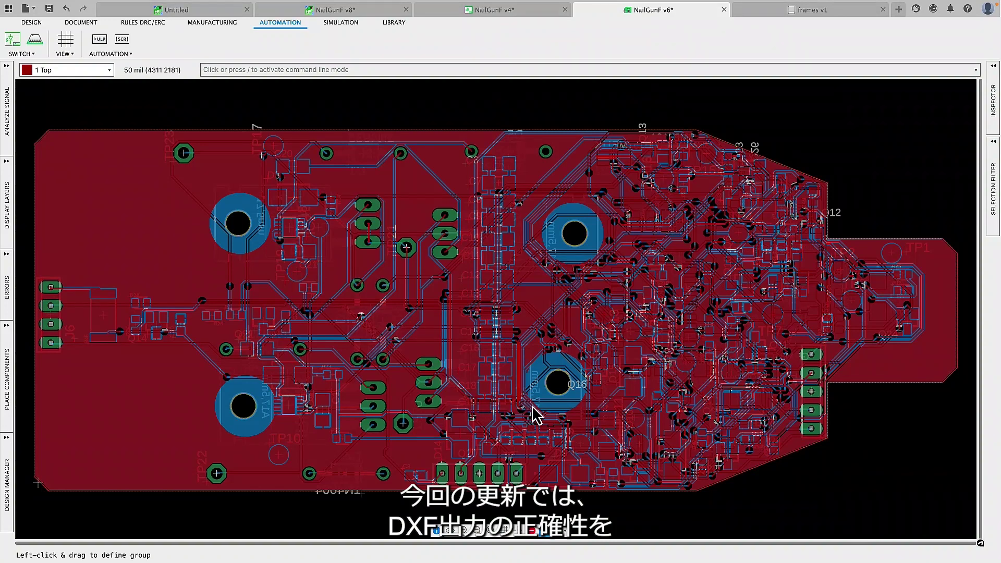
Create a new design and start inserting a DXF on the XY plane.
{"action": "left_click", "coordinate": [898, 10]}
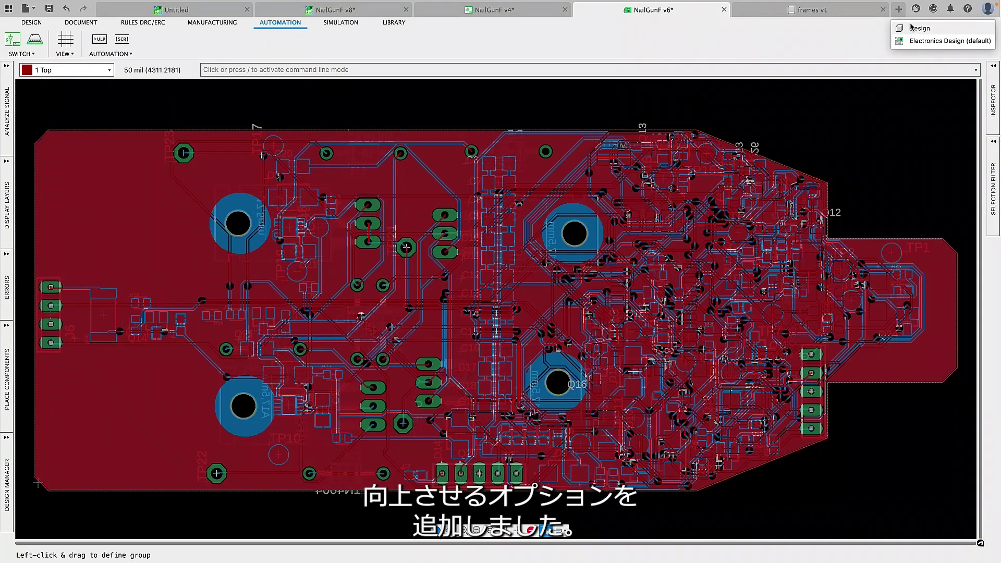
{"action": "left_click", "coordinate": [917, 28]}
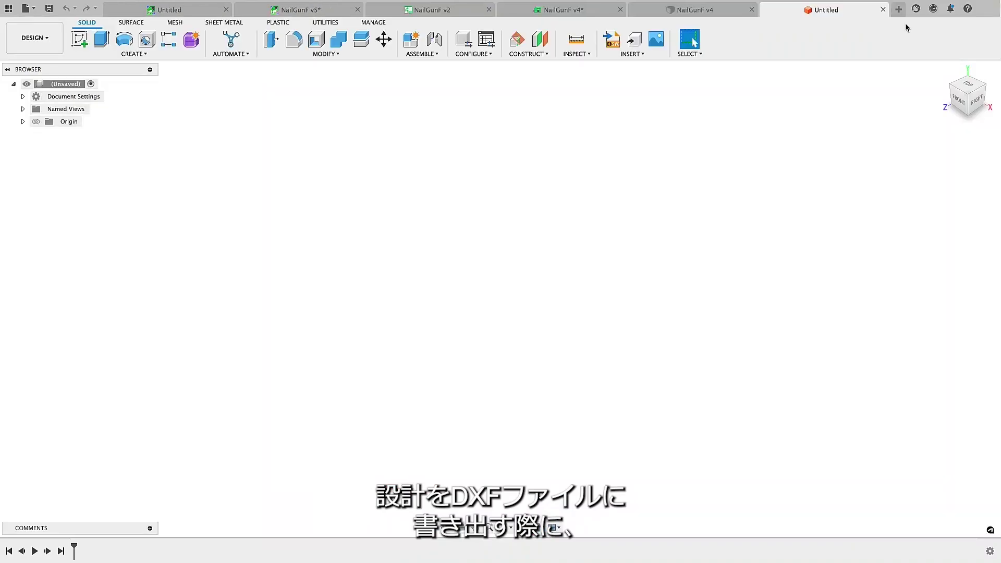
{"action": "left_click", "coordinate": [641, 57]}
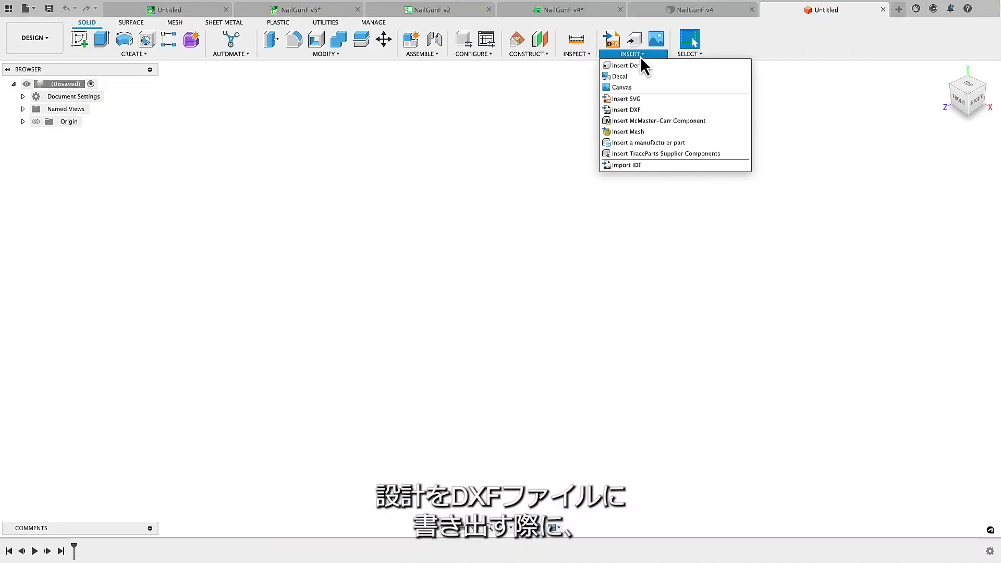
{"action": "left_click", "coordinate": [633, 110]}
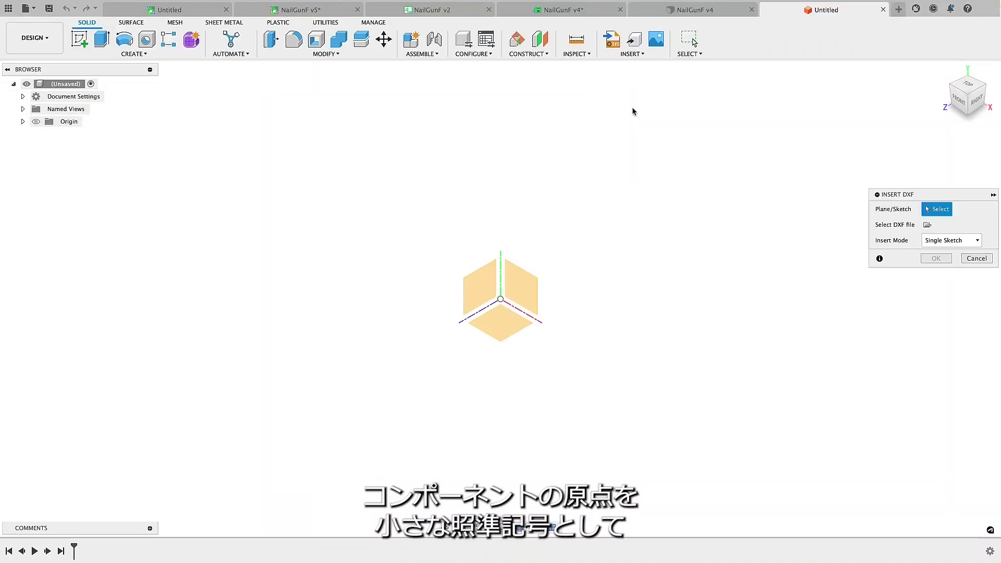
{"action": "left_click", "coordinate": [531, 292]}
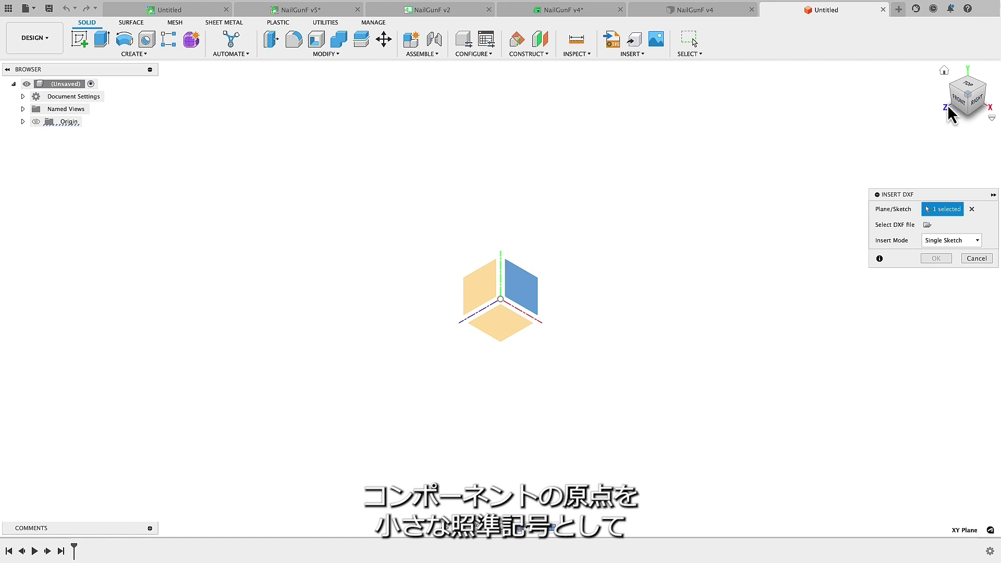
Choose Nail Gun PCB v1.dxf from the computer's Fusion 360 documents folder as the DXF to insert.
{"action": "left_click", "coordinate": [927, 225]}
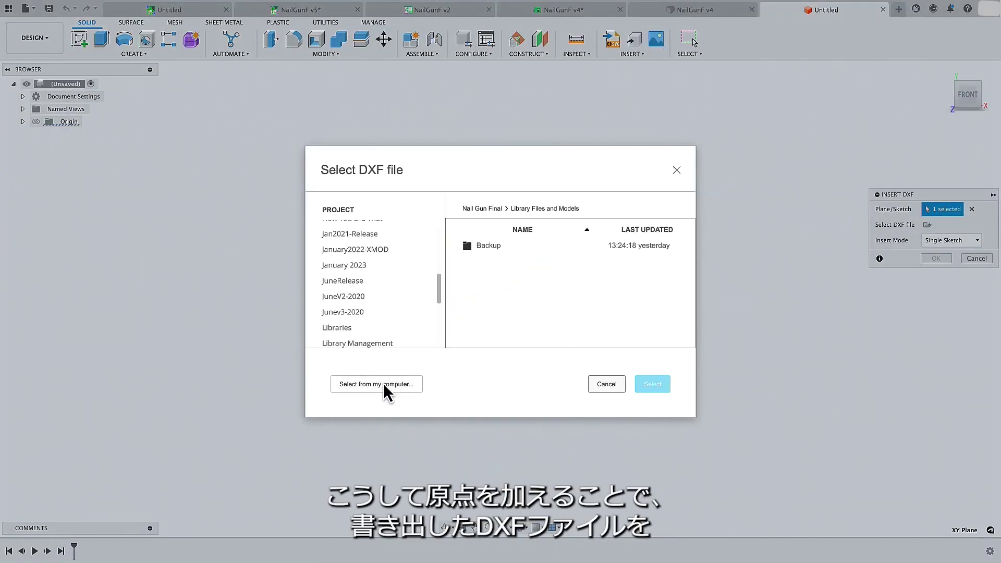
{"action": "left_click", "coordinate": [385, 386]}
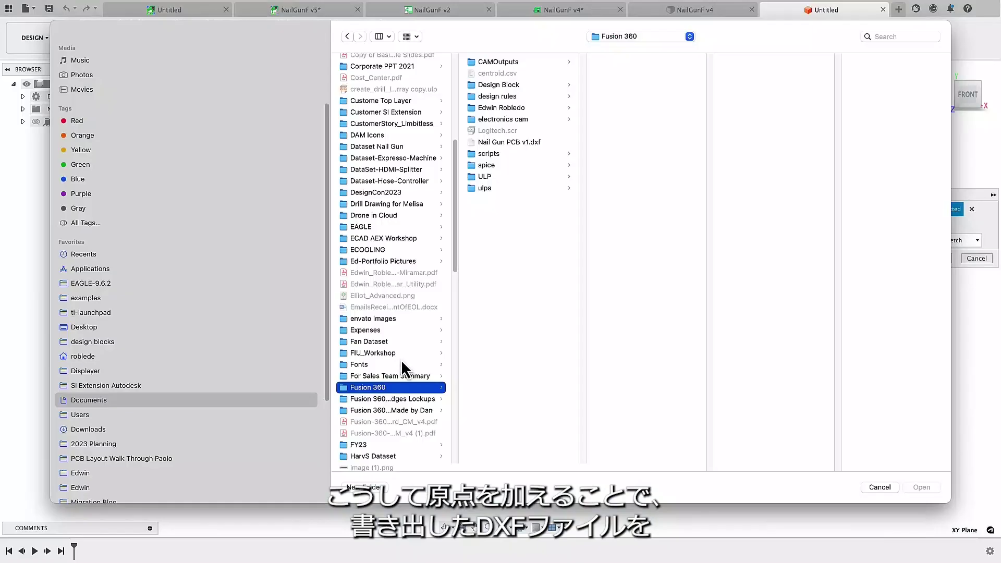
{"action": "left_click", "coordinate": [512, 142]}
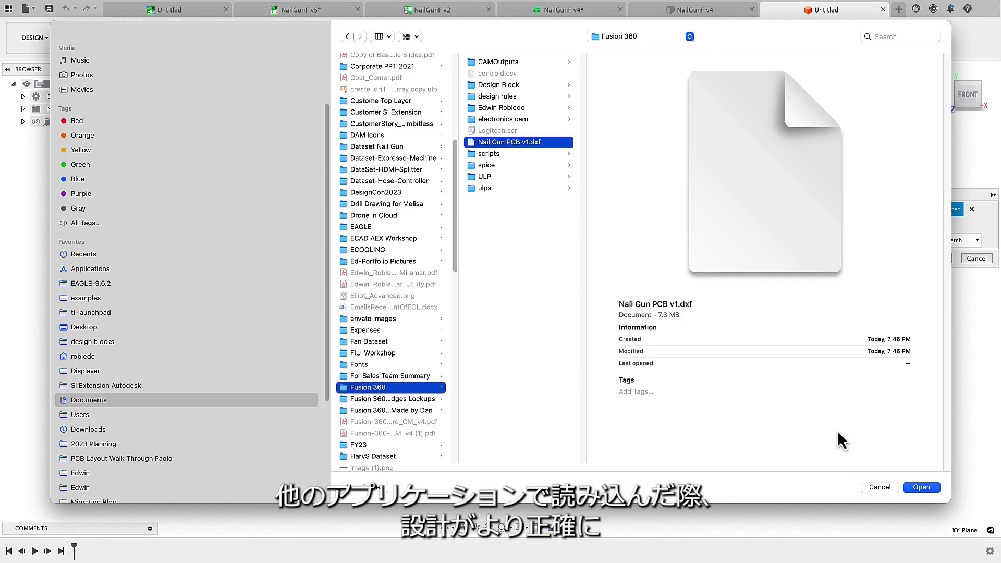
{"action": "left_click", "coordinate": [921, 487]}
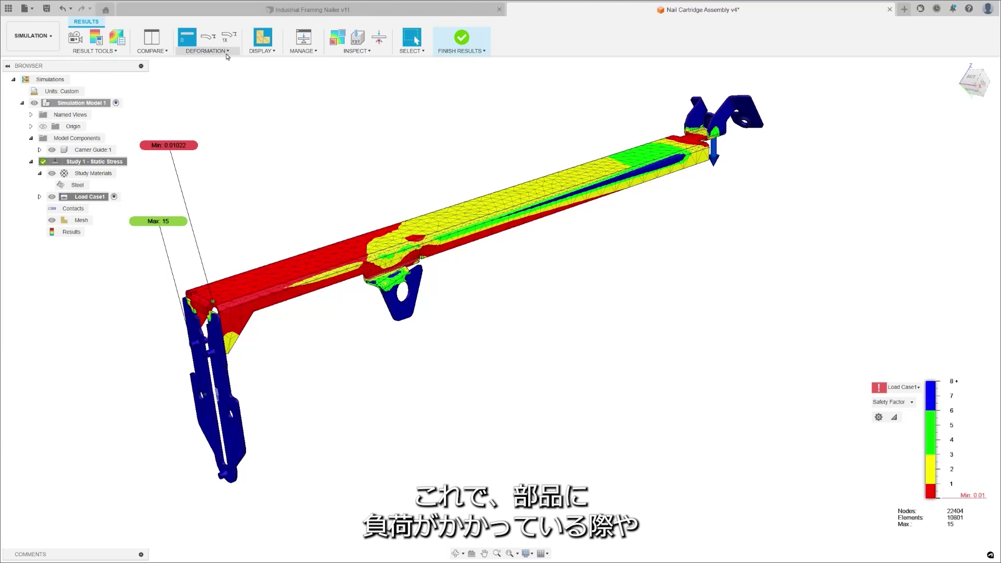
Show the deformed shape in the Nail Cartridge Assembly stress results and inspect the center of mass of the carrier guide body.
{"action": "left_click", "coordinate": [225, 51]}
{"action": "left_click", "coordinate": [201, 101]}
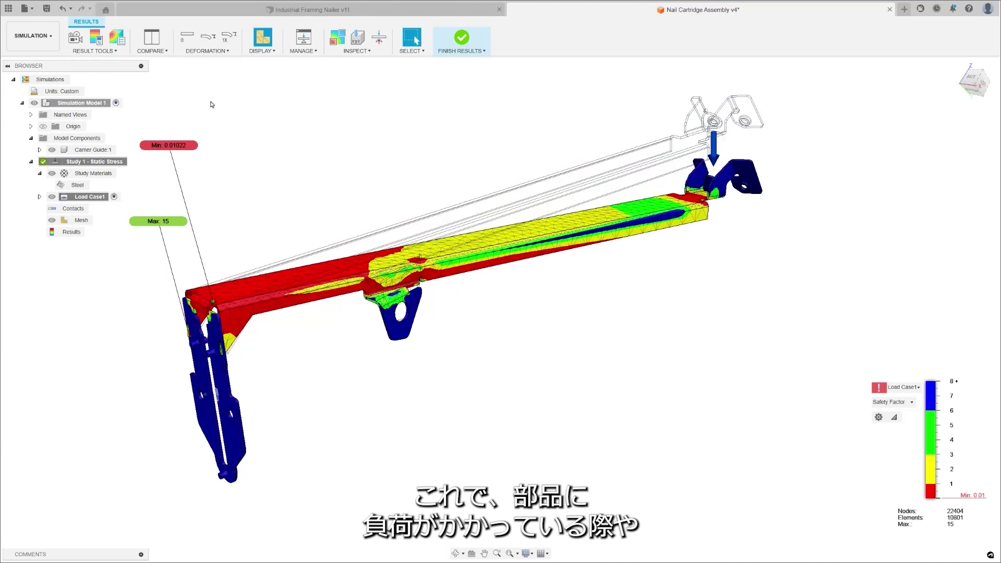
{"action": "left_click", "coordinate": [356, 51]}
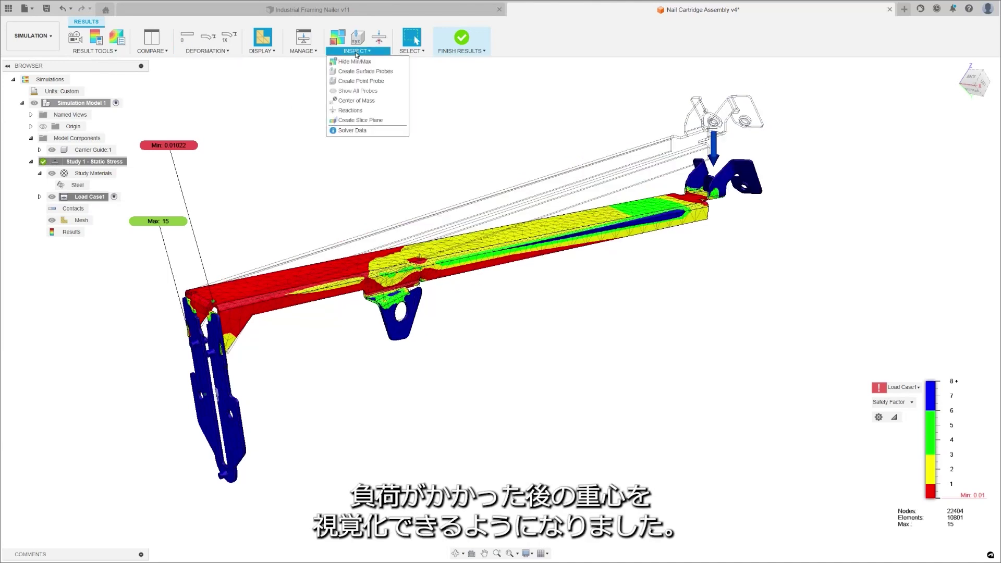
{"action": "left_click", "coordinate": [354, 101]}
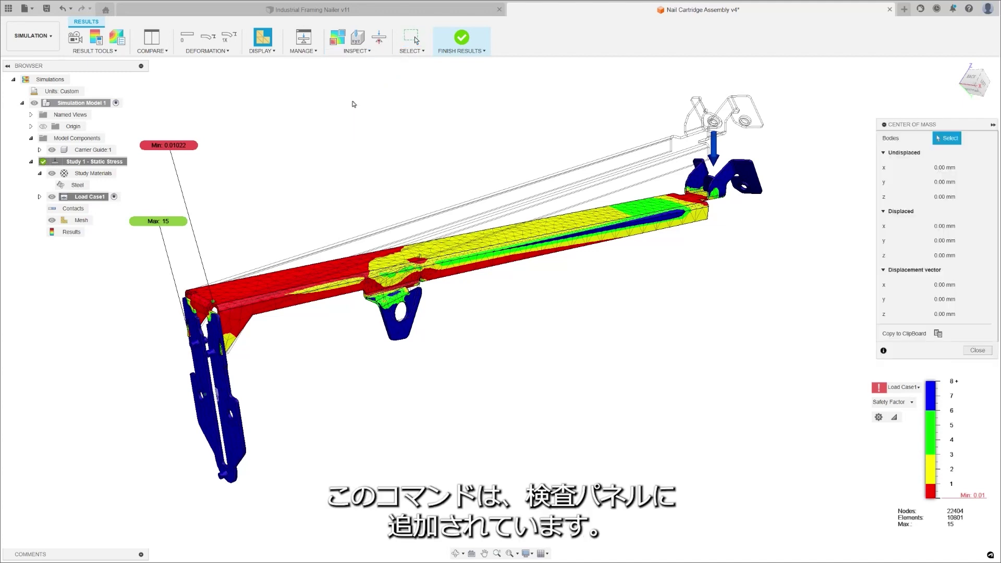
{"action": "left_click", "coordinate": [422, 250]}
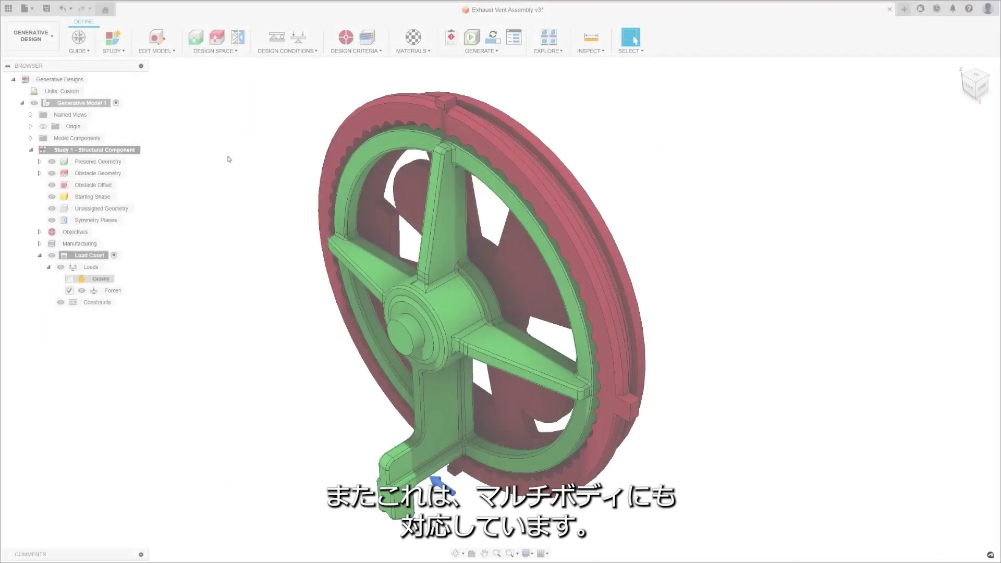
Review the study's pre-check, then lower the outcome resolution in the study settings with rigid body mode removal enabled.
{"action": "left_click", "coordinate": [451, 38]}
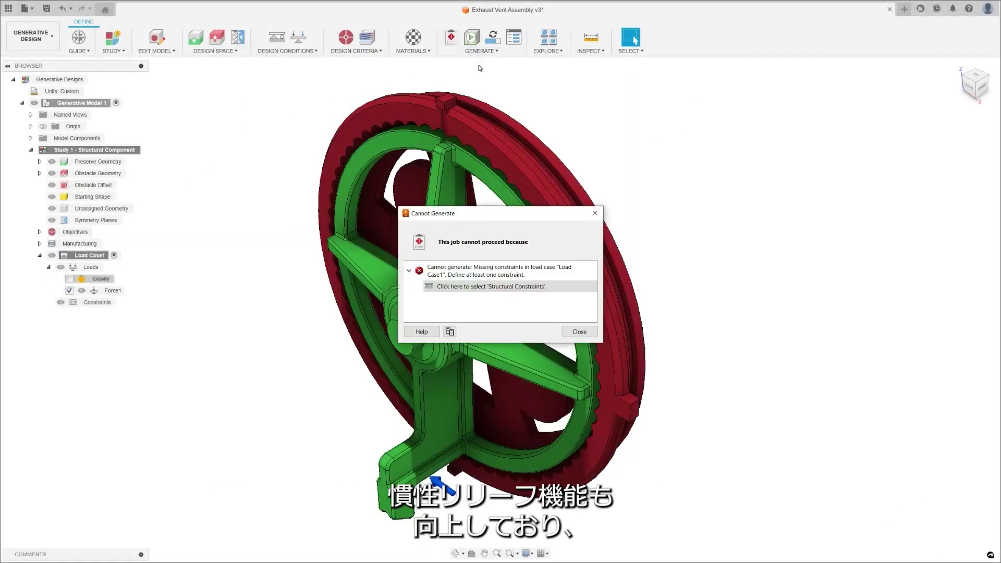
{"action": "left_click", "coordinate": [595, 213]}
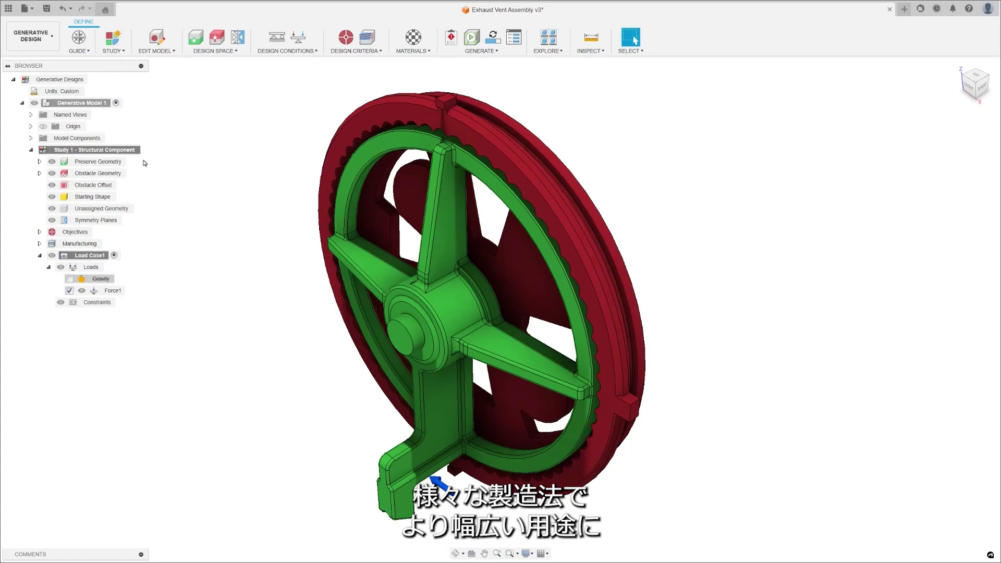
{"action": "right_click", "coordinate": [118, 151]}
{"action": "left_click", "coordinate": [150, 180]}
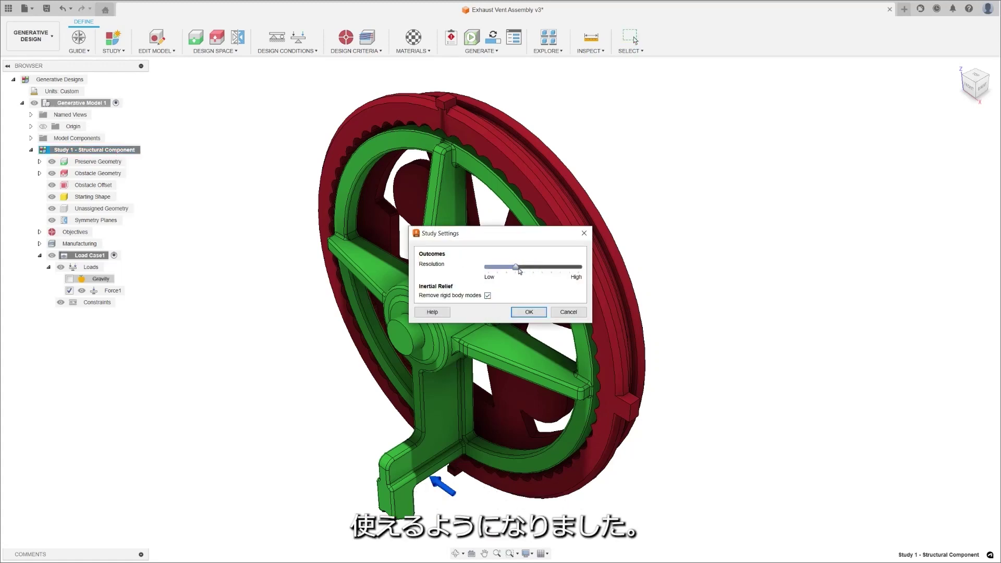
{"action": "left_click_drag", "start_coordinate": [519, 271], "coordinate": [501, 271]}
{"action": "left_click", "coordinate": [527, 313]}
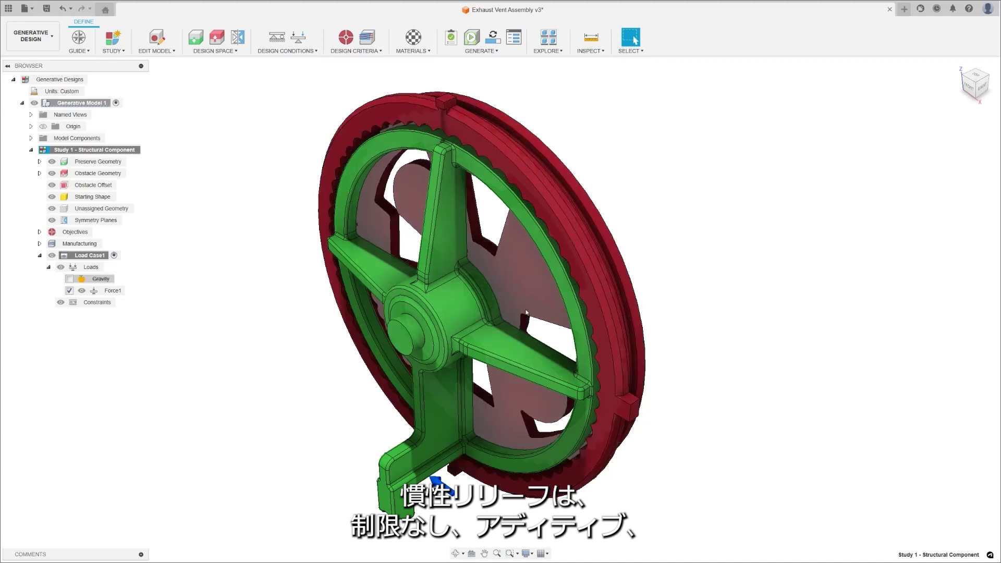
Add Additive and 3-axis Milling to the Unrestricted method in the study's manufacturing settings.
{"action": "double_click", "coordinate": [83, 243]}
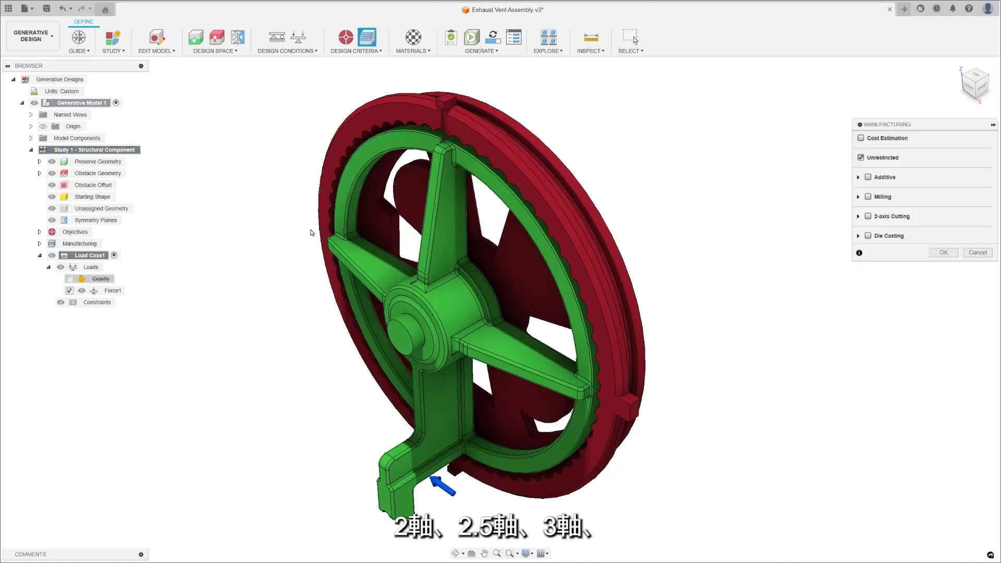
{"action": "left_click", "coordinate": [868, 178]}
{"action": "left_click", "coordinate": [868, 270]}
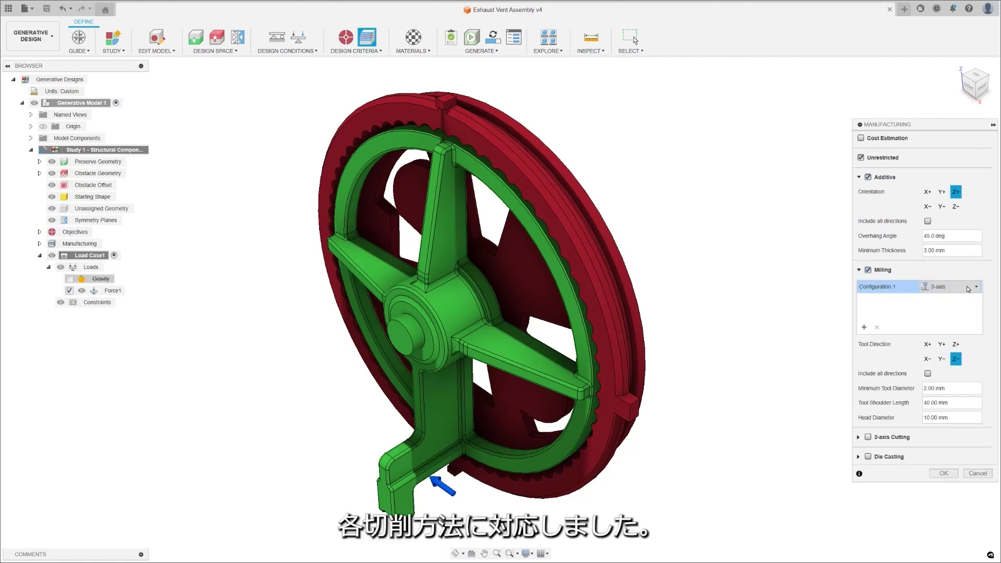
{"action": "left_click", "coordinate": [948, 286]}
{"action": "left_click", "coordinate": [952, 311]}
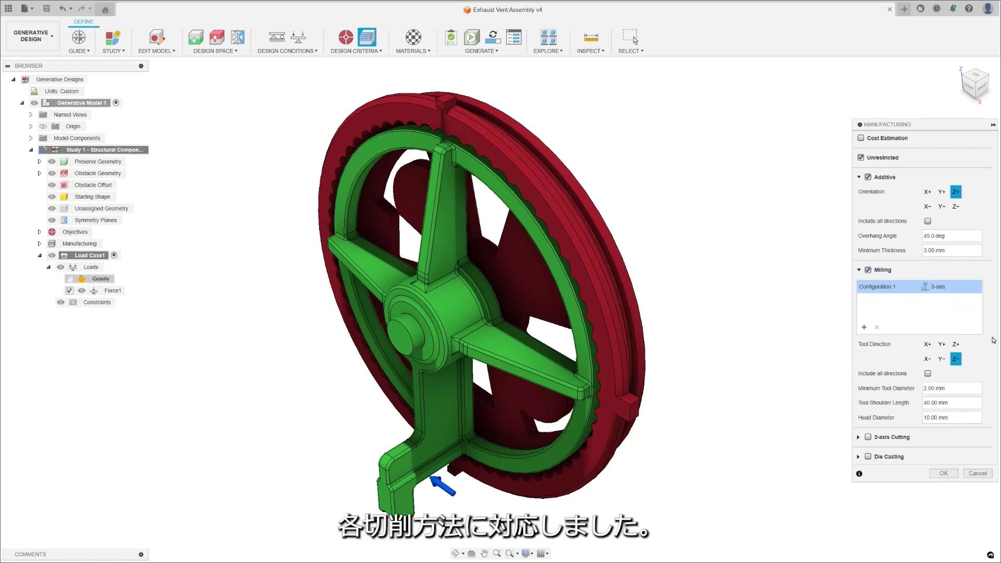
{"action": "left_click", "coordinate": [943, 473]}
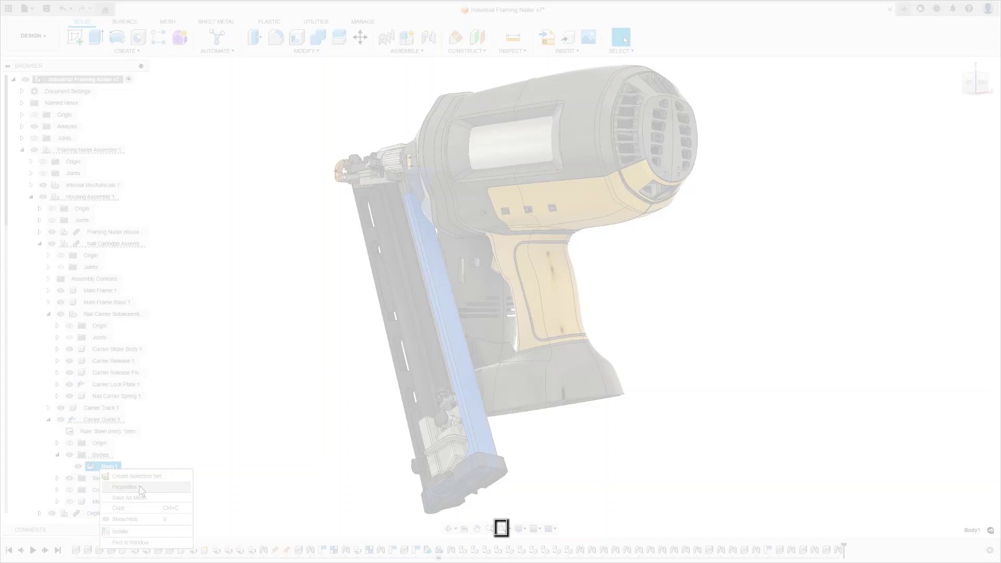
Isolate the Carrier Guide's body in the framing nailer, and unisolate it to show the full assembly.
{"action": "left_click", "coordinate": [141, 531]}
{"action": "right_click", "coordinate": [169, 521]}
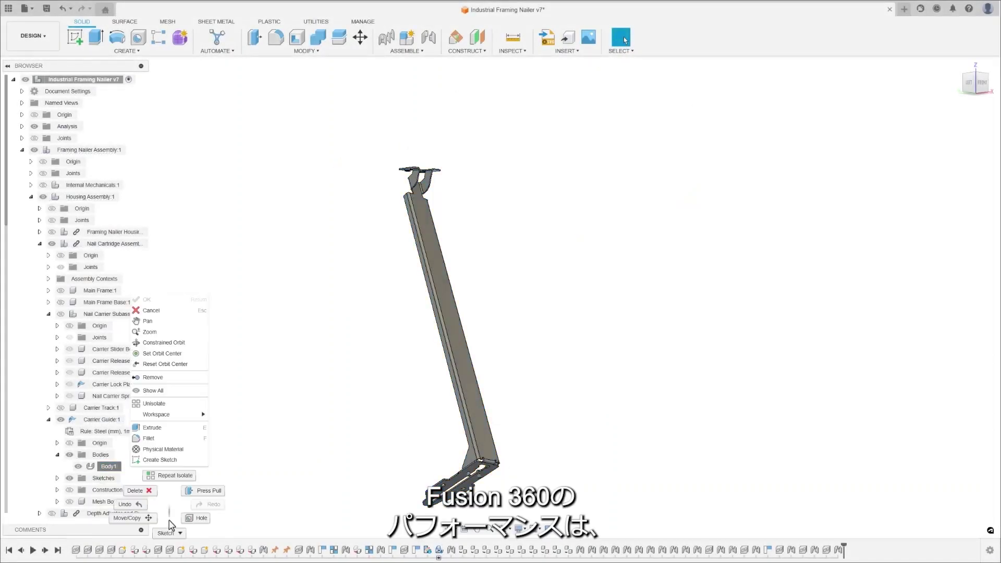
{"action": "left_click", "coordinate": [173, 405]}
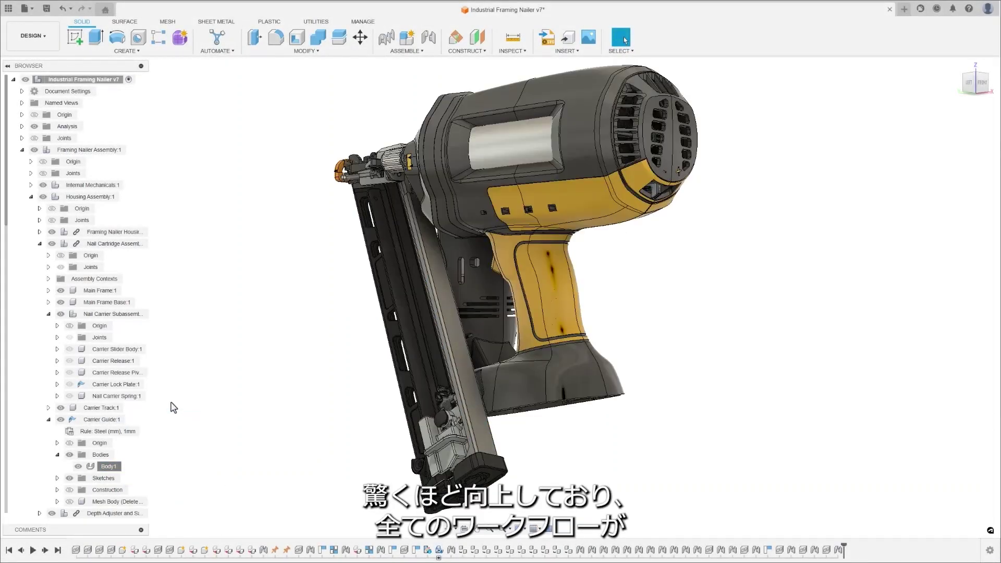
Create a new drawing of the framing nailer's visible components using the Autodesk template.
{"action": "left_click", "coordinate": [33, 35]}
{"action": "mouse_move", "coordinate": [37, 159]}
{"action": "left_click", "coordinate": [101, 168]}
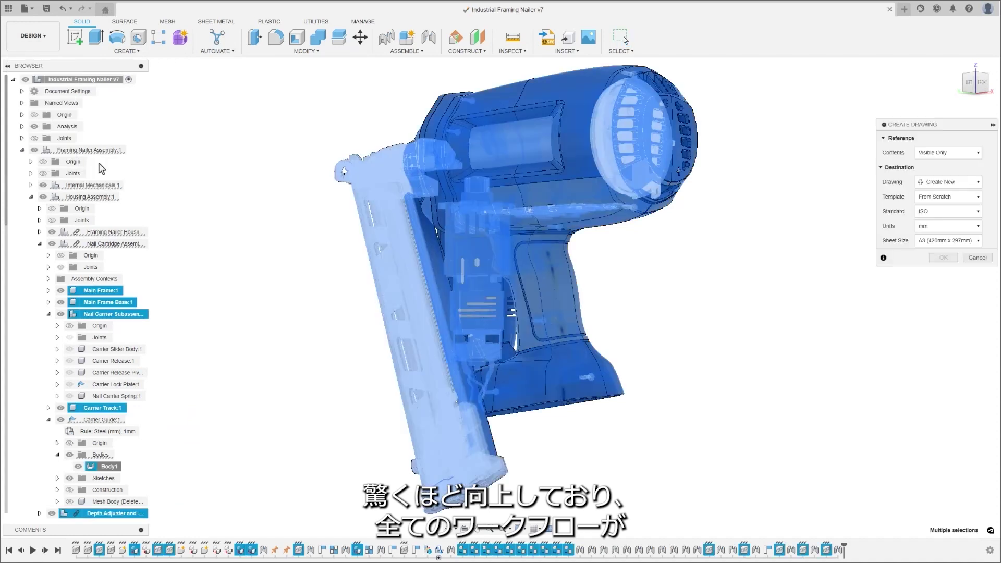
{"action": "left_click", "coordinate": [954, 197]}
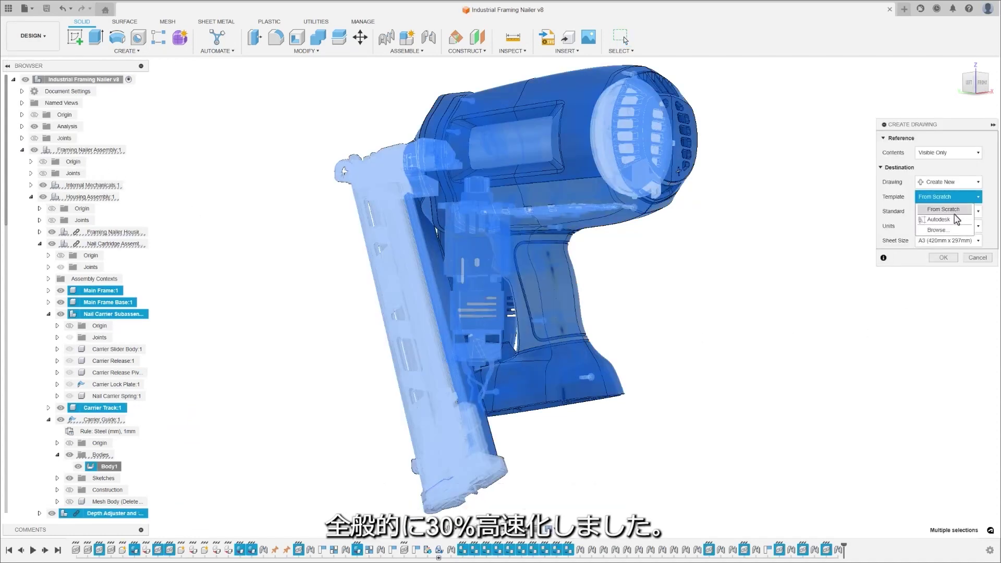
{"action": "left_click", "coordinate": [944, 219]}
{"action": "left_click", "coordinate": [944, 259]}
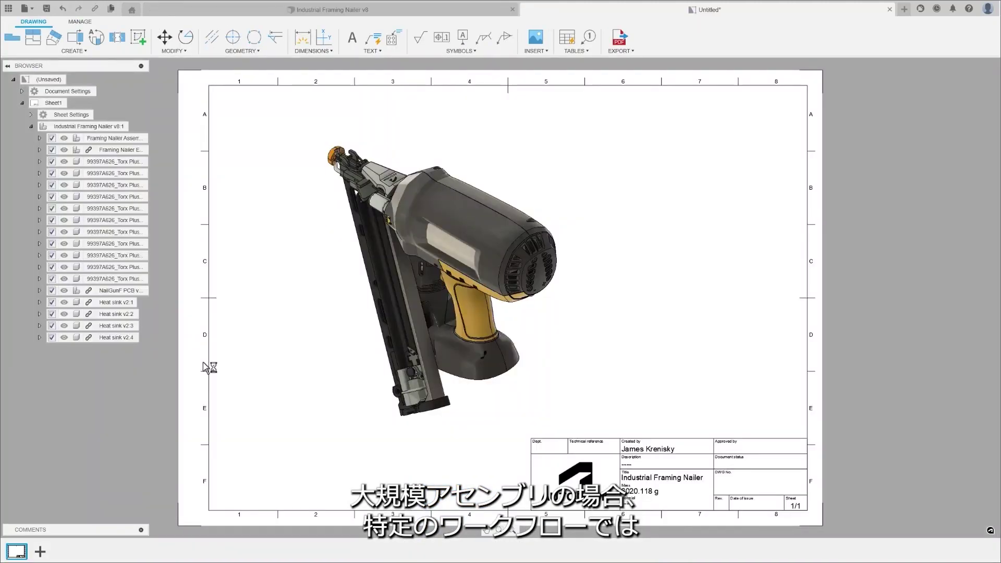
Open the linked Nail Cartridge Assembly from the nailer design and select the carrier guide's two long edge faces for an extrusion.
{"action": "left_click", "coordinate": [367, 12]}
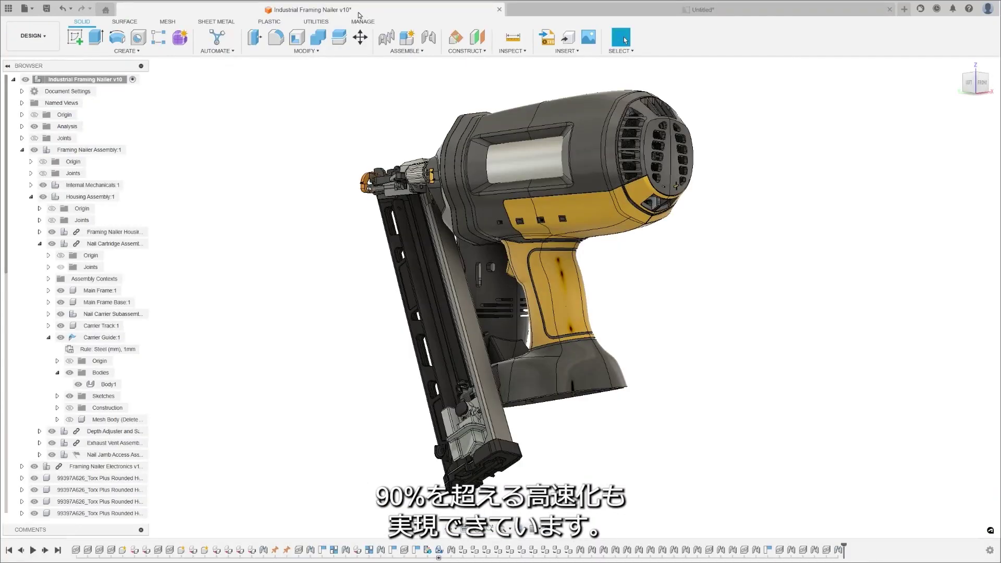
{"action": "right_click", "coordinate": [120, 241]}
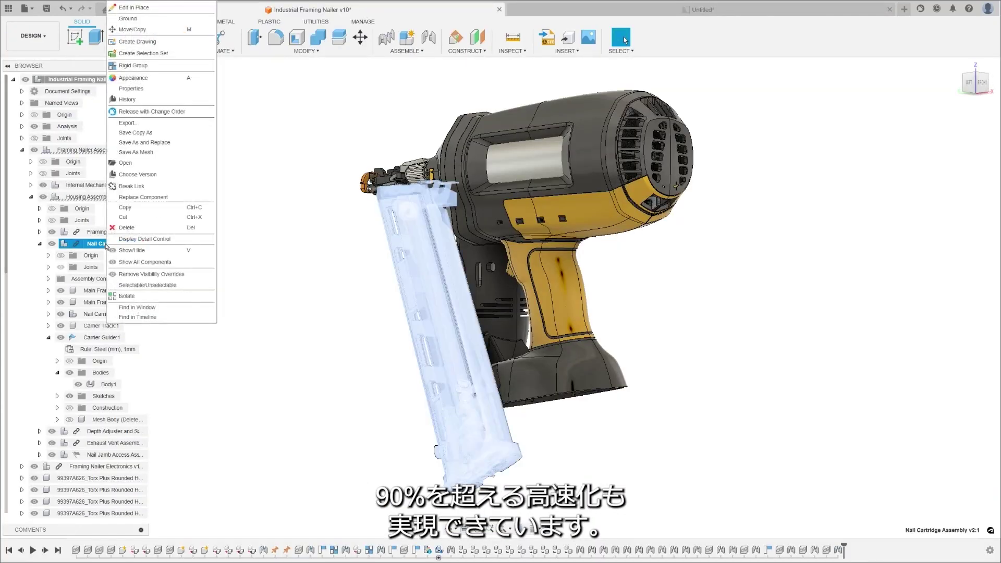
{"action": "left_click", "coordinate": [125, 163]}
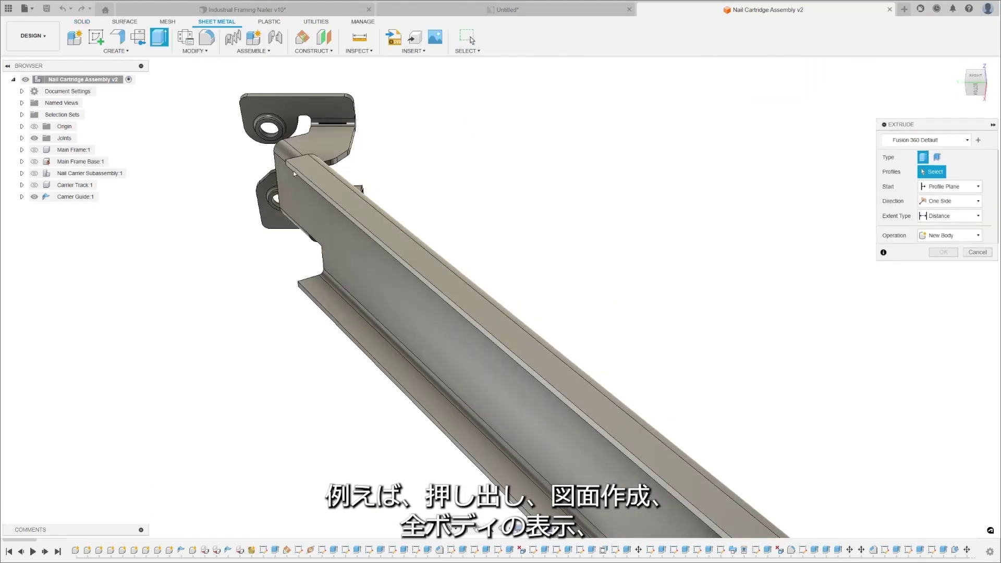
{"action": "left_click", "coordinate": [334, 209]}
{"action": "left_click", "coordinate": [304, 294]}
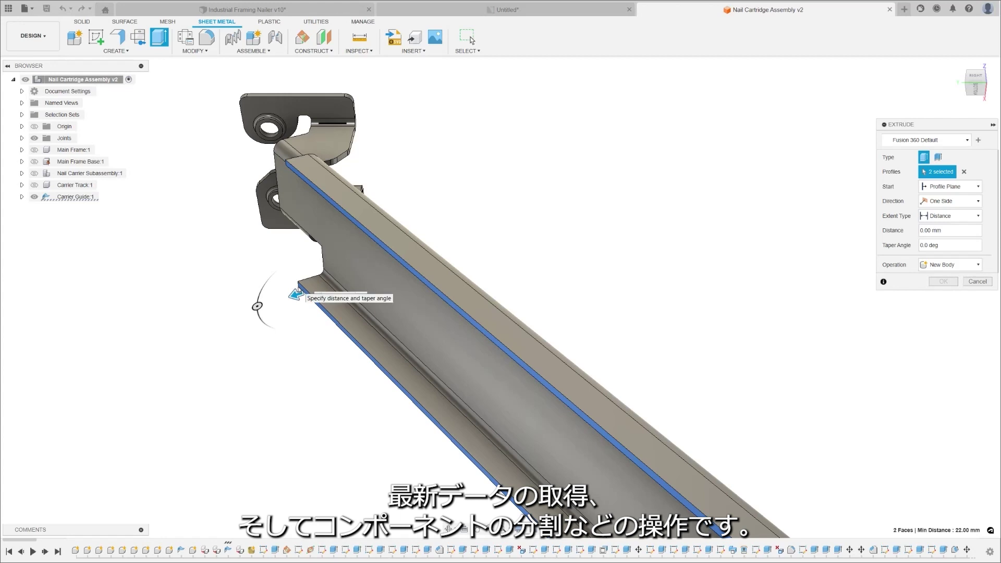
{"action": "key", "text": "Escape"}
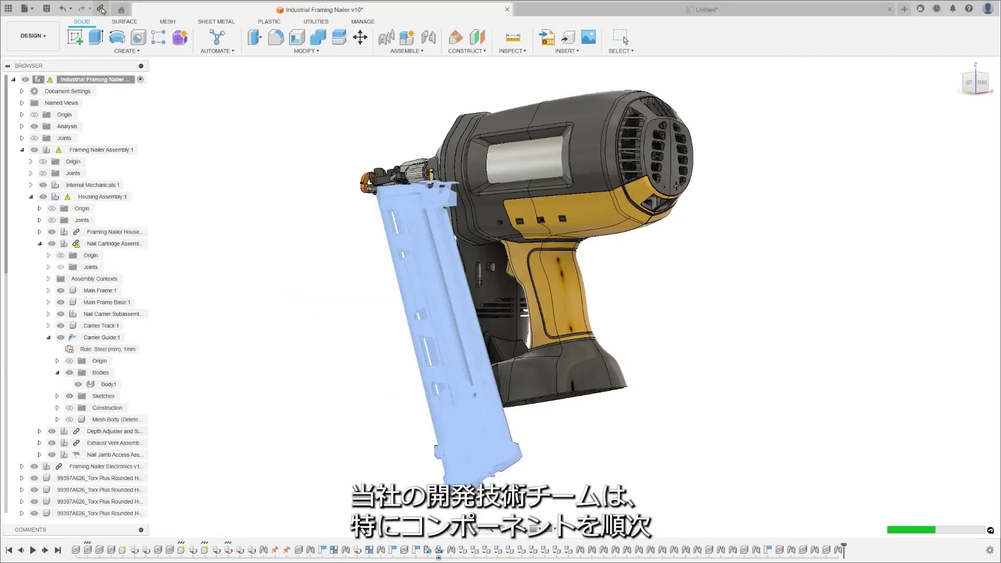
Save the framing nailer design as a milestone version and switch to the untitled drawing.
{"action": "key", "text": "ctrl+s"}
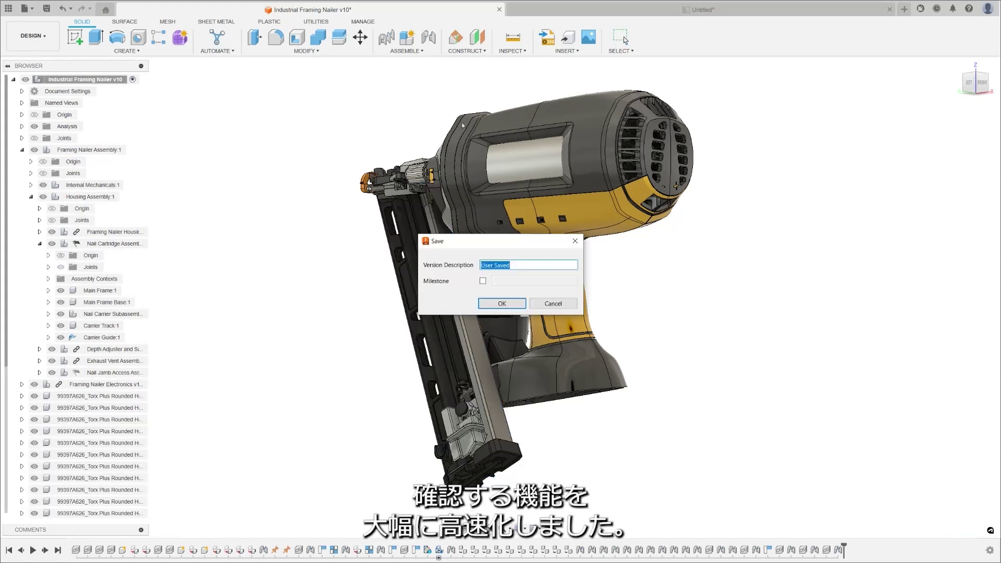
{"action": "left_click", "coordinate": [483, 282]}
{"action": "left_click", "coordinate": [501, 303]}
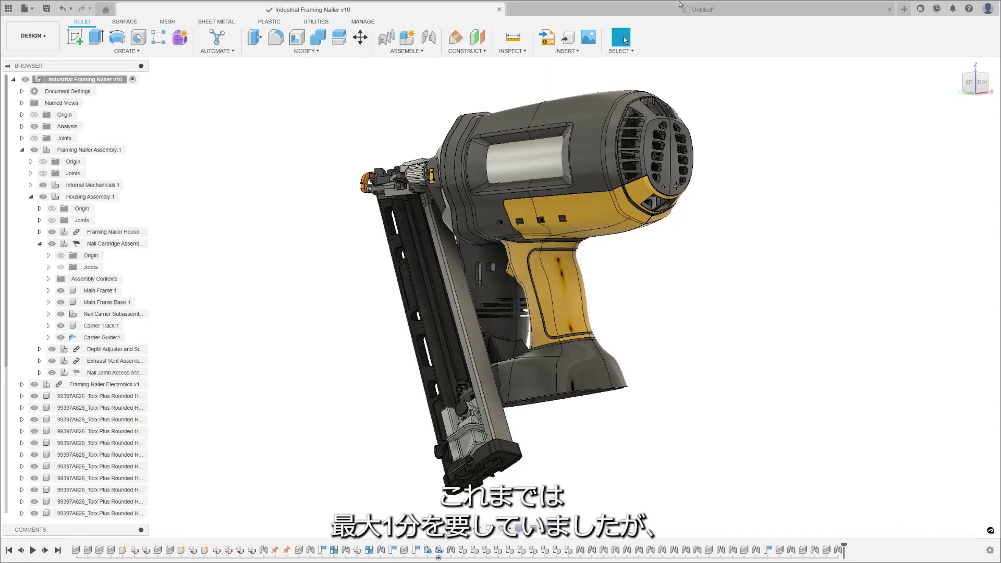
{"action": "key", "text": "ctrl+Tab"}
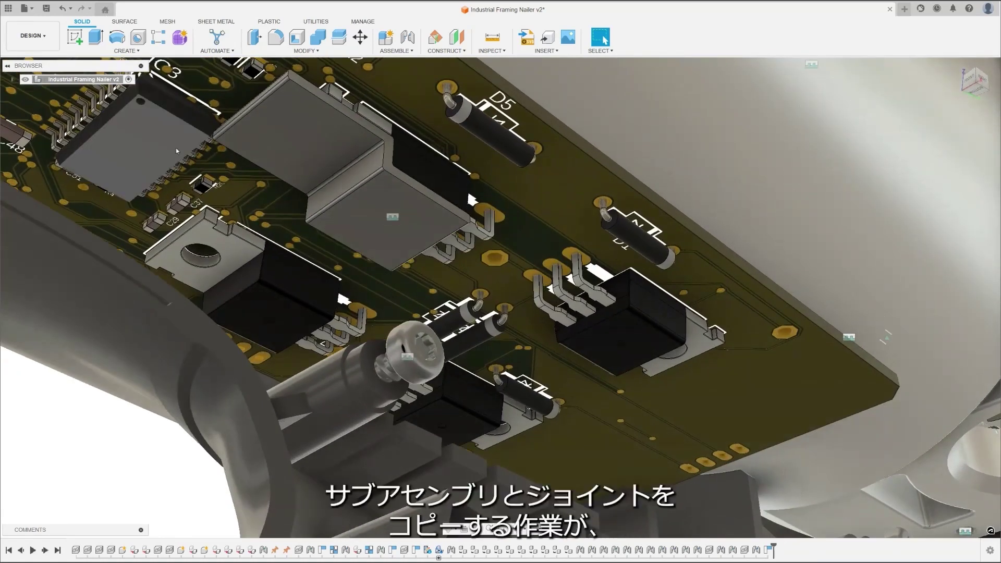
Duplicate the heat sink with its rigid joint onto the three other transistor packages on the circuit board using Duplicate With Joints.
{"action": "left_click", "coordinate": [397, 50]}
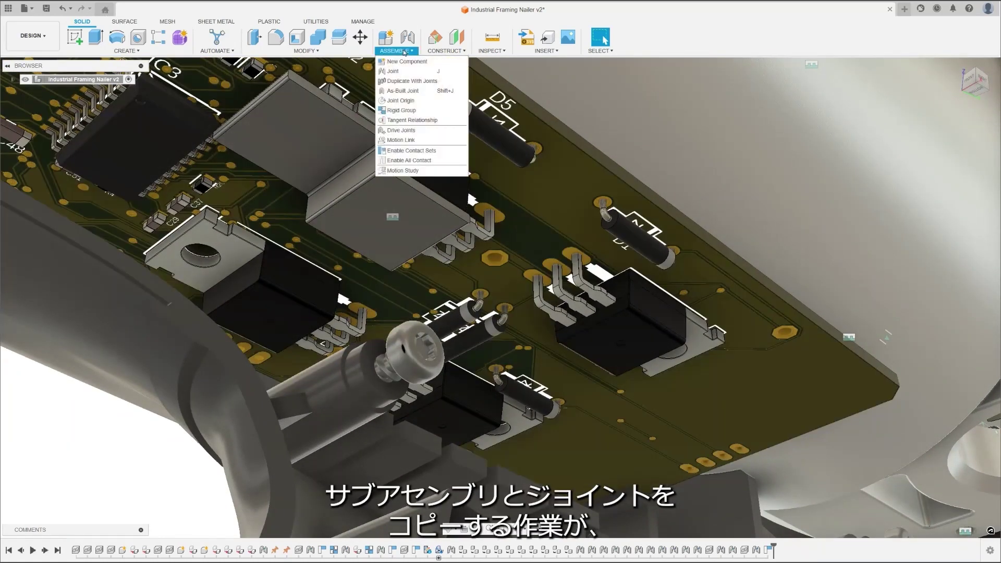
{"action": "left_click", "coordinate": [412, 80]}
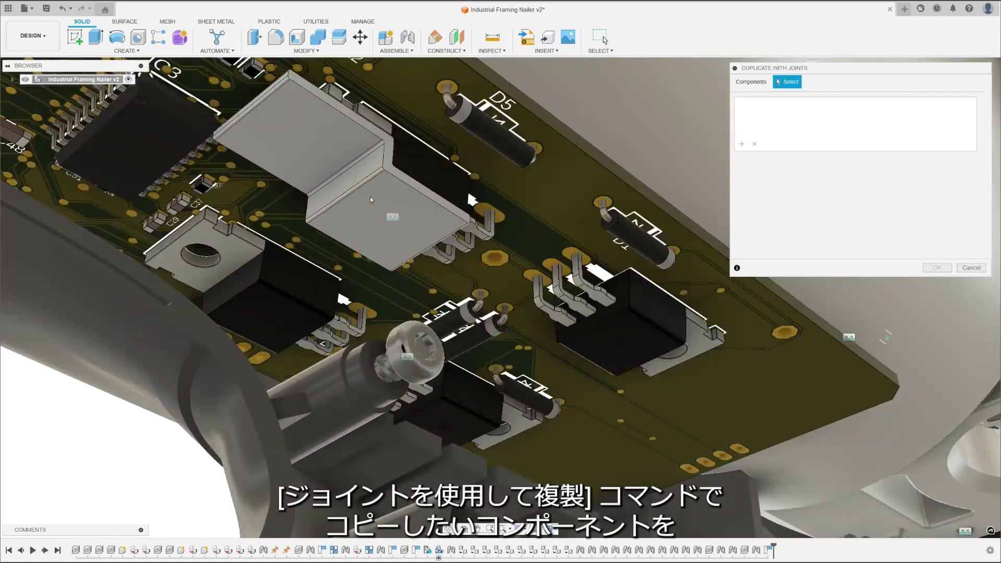
{"action": "left_click", "coordinate": [365, 197]}
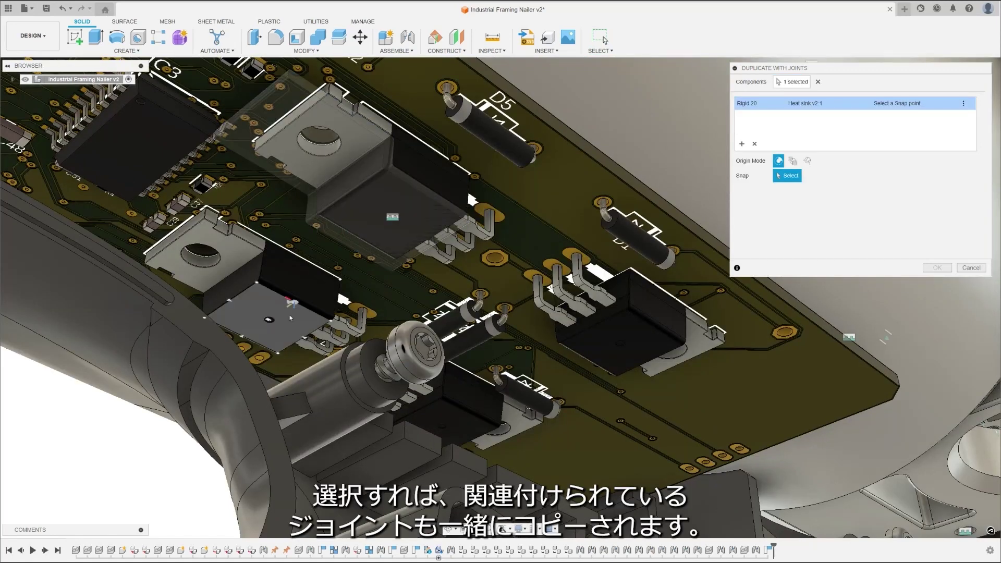
{"action": "left_click", "coordinate": [277, 327]}
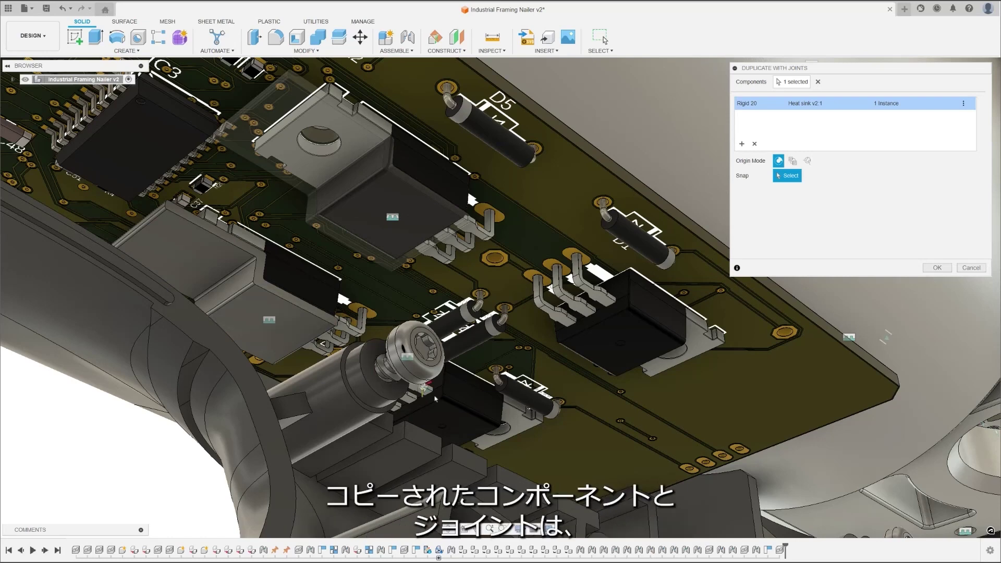
{"action": "left_click", "coordinate": [453, 435]}
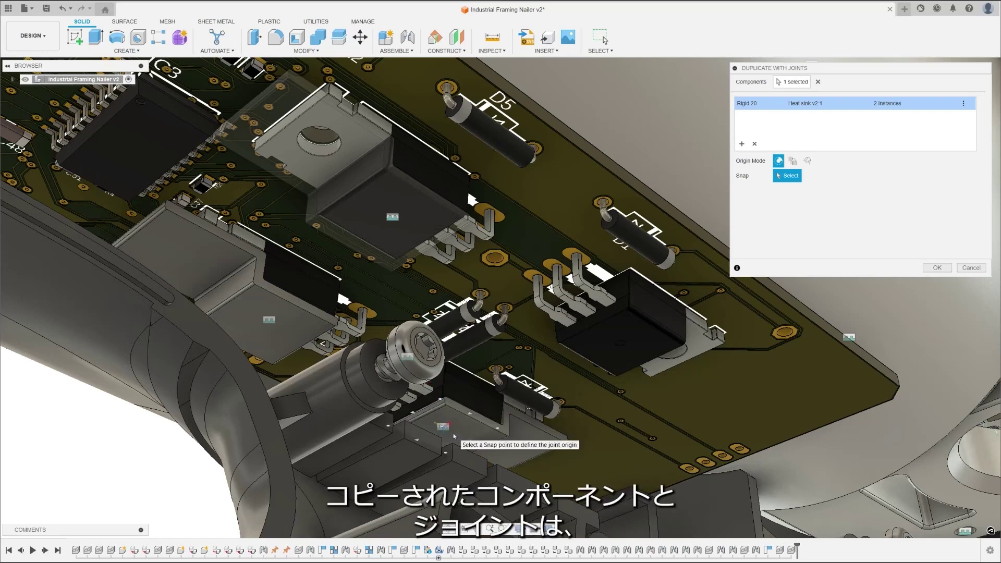
{"action": "left_click", "coordinate": [612, 354]}
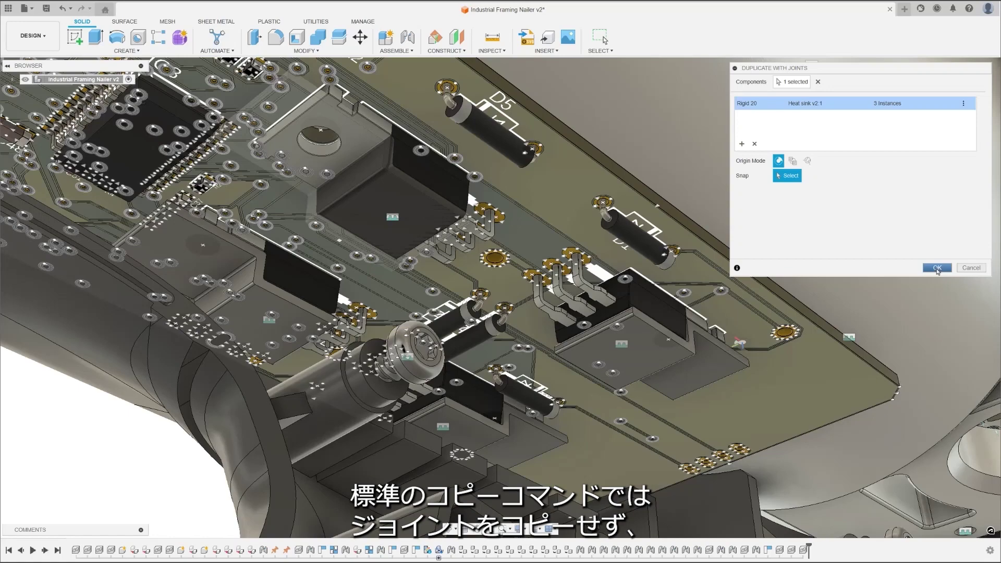
{"action": "left_click", "coordinate": [936, 268]}
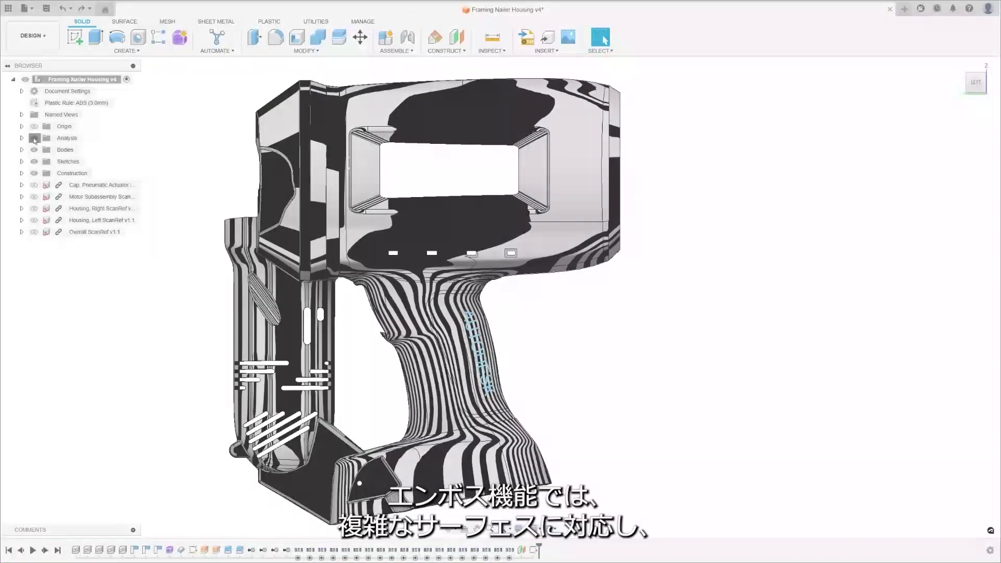
Hide the zebra analysis and deboss the AUTODESK sketch text 0.45 mm into the curved rear face of the nailer's handle.
{"action": "left_click", "coordinate": [34, 138]}
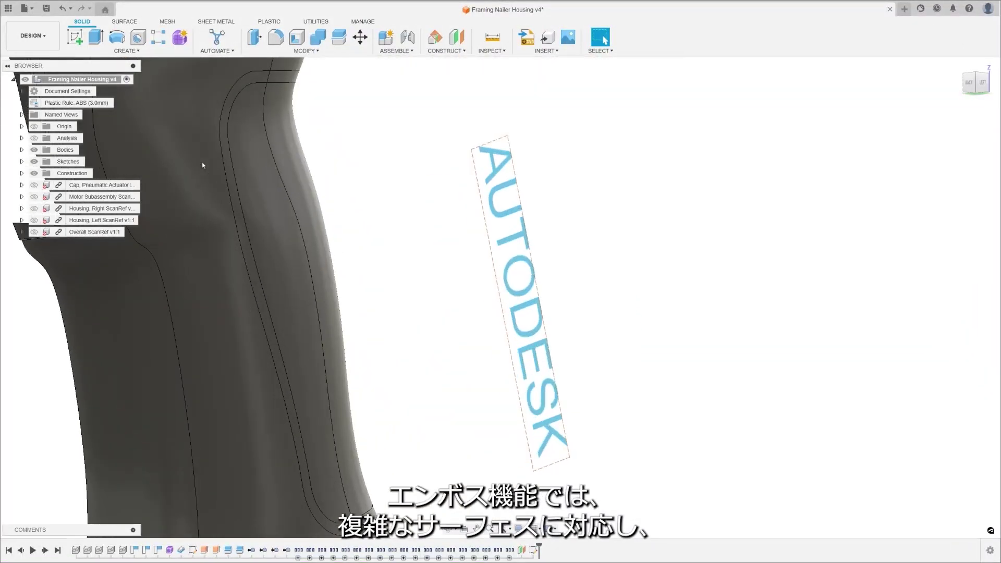
{"action": "left_click", "coordinate": [126, 51]}
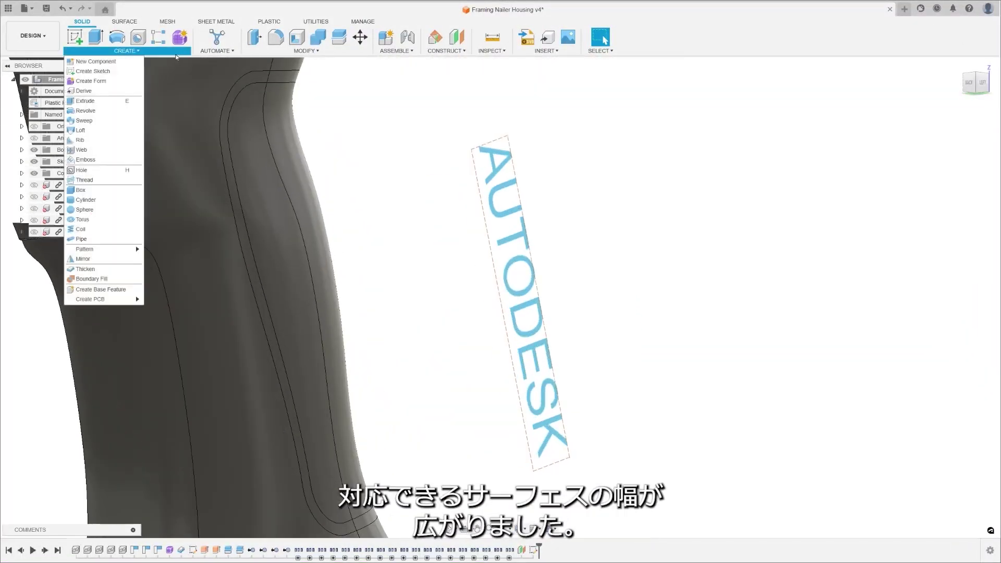
{"action": "left_click", "coordinate": [103, 160]}
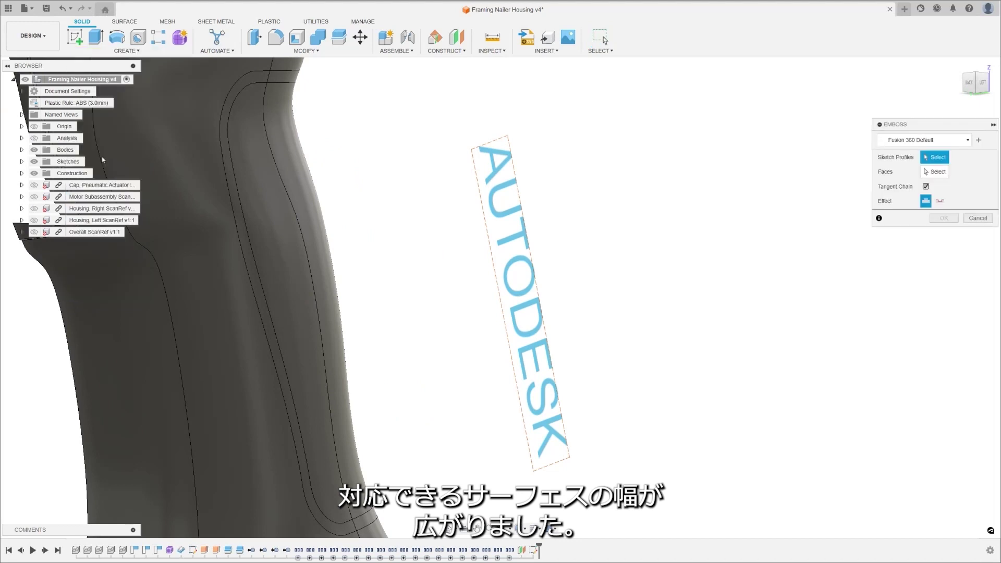
{"action": "left_click", "coordinate": [495, 198]}
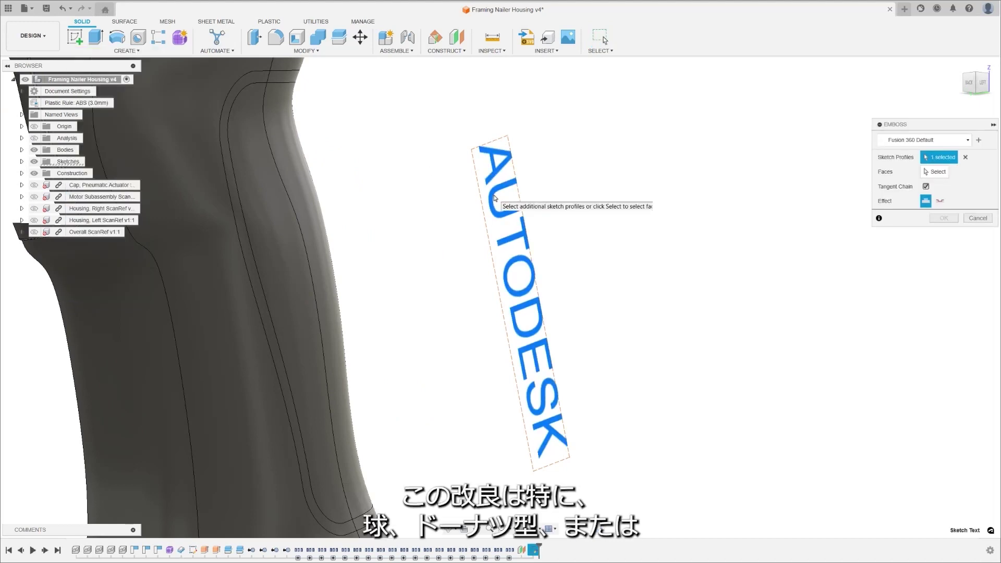
{"action": "left_click", "coordinate": [935, 172]}
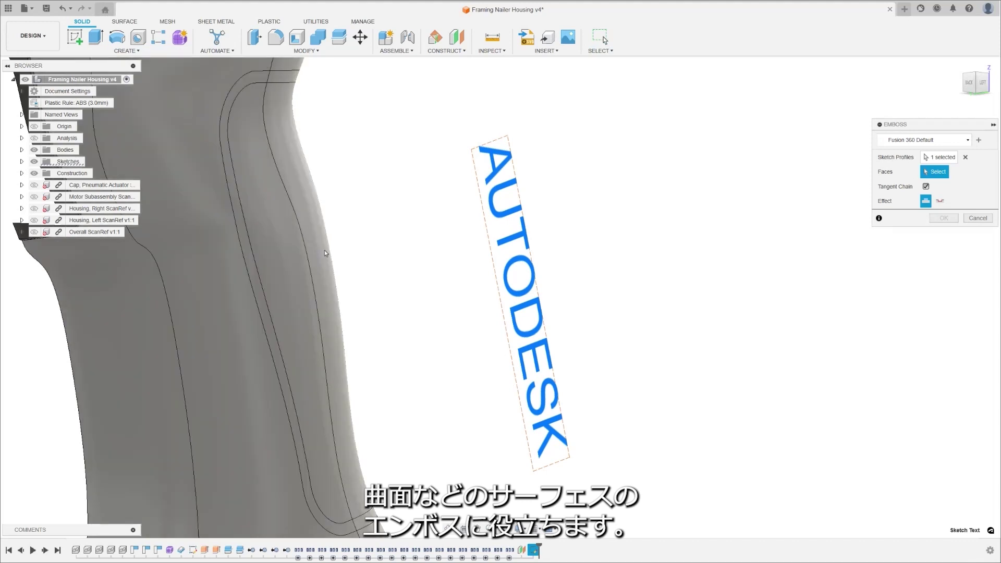
{"action": "left_click", "coordinate": [344, 257]}
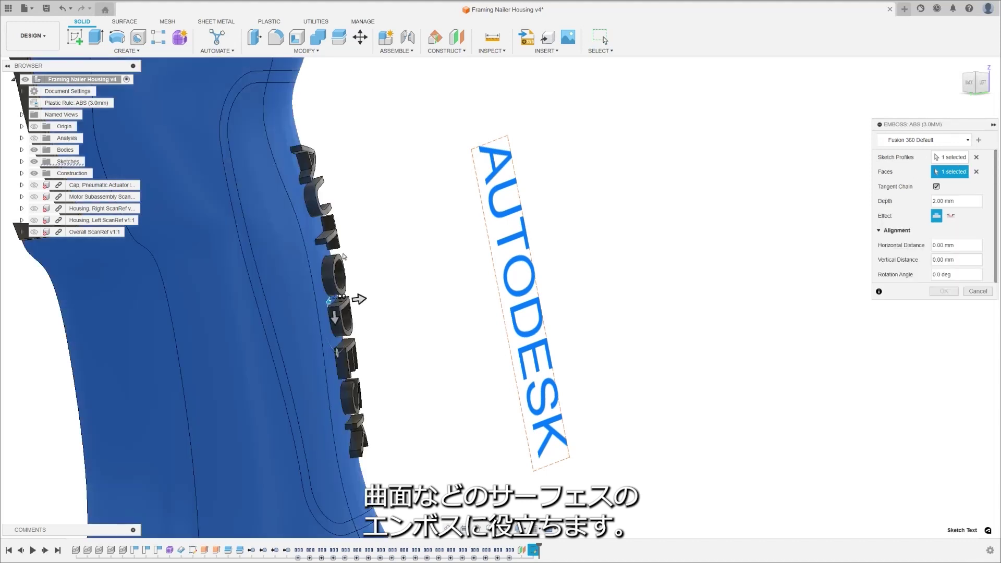
{"action": "left_click", "coordinate": [950, 216]}
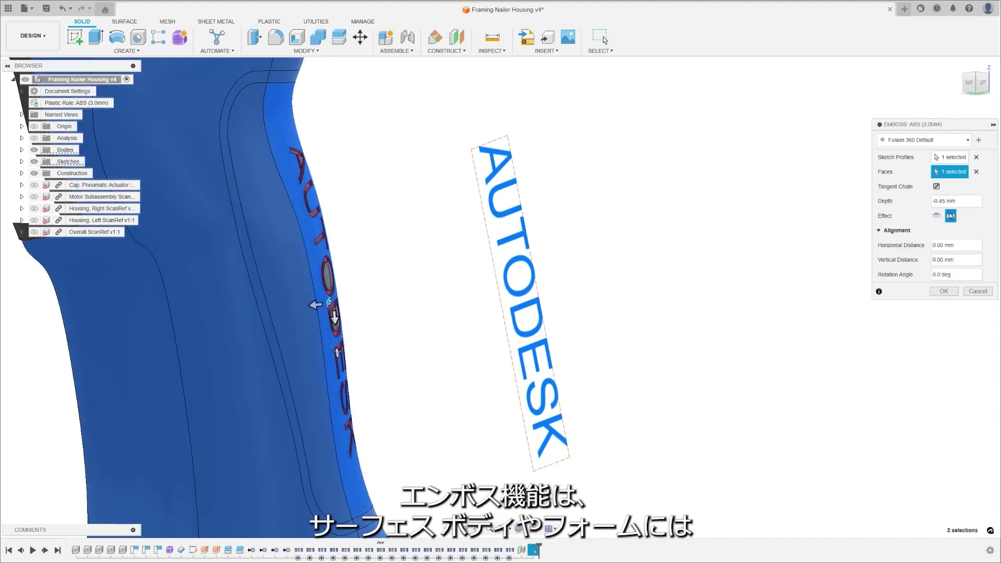
{"action": "left_click", "coordinate": [942, 291]}
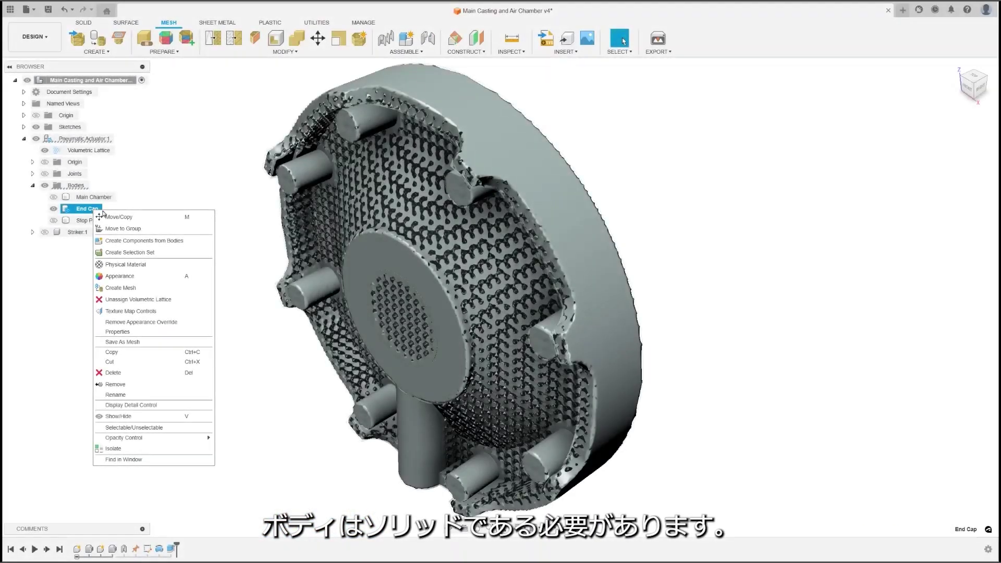
Create a medium-refinement mesh from the latticed End Cap body and select its outer rim and central ring face groups.
{"action": "left_click", "coordinate": [130, 287]}
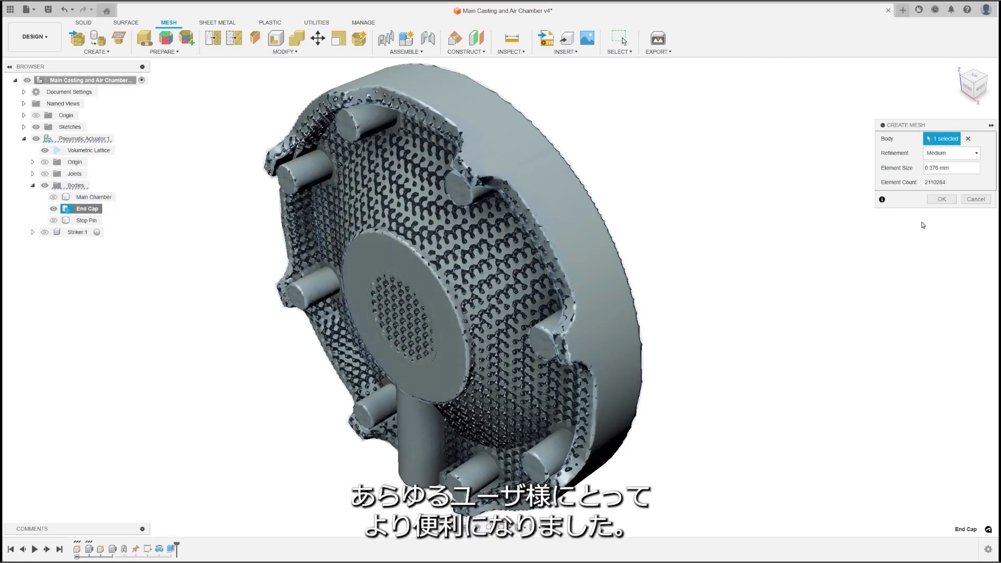
{"action": "left_click", "coordinate": [940, 200]}
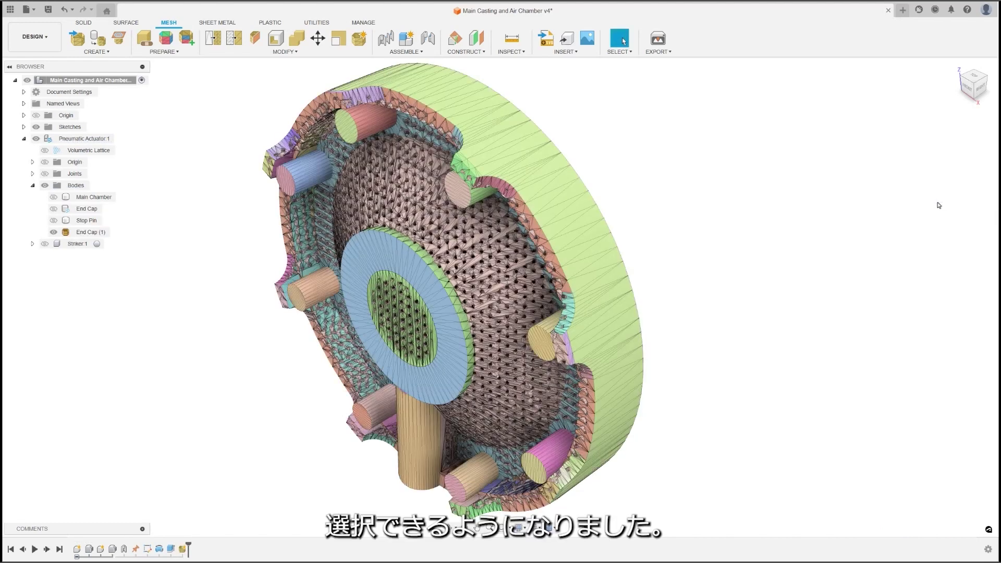
{"action": "left_click", "coordinate": [598, 275]}
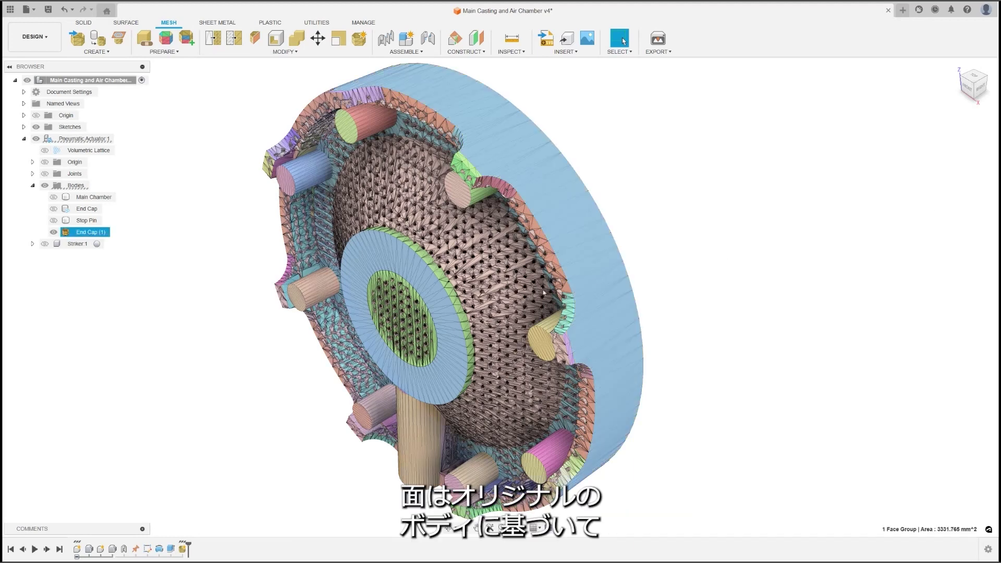
{"action": "left_click", "coordinate": [430, 309]}
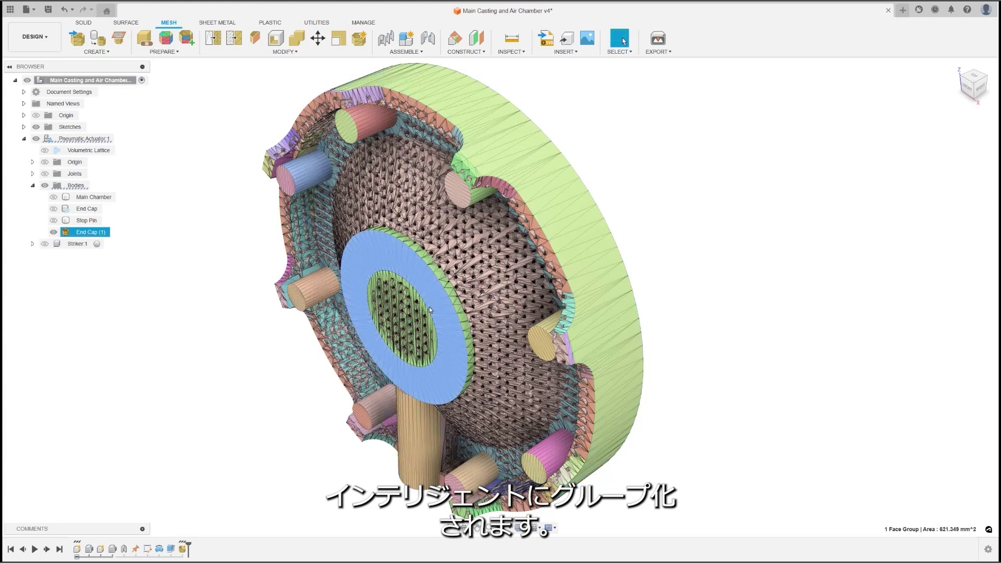
{"action": "left_click", "coordinate": [484, 279]}
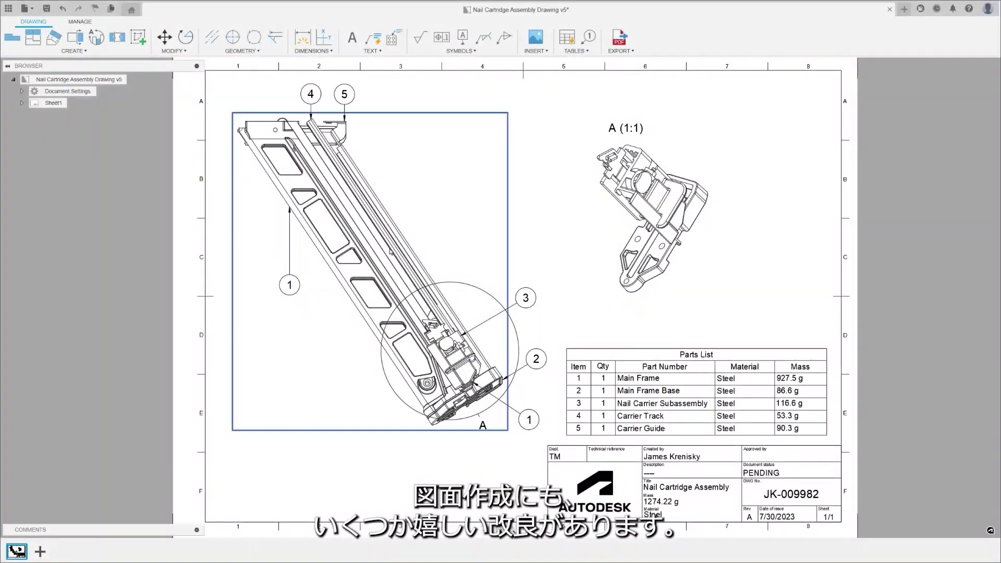
Set the main nail cartridge view in the assembly drawing to the Shaded style.
{"action": "double_click", "coordinate": [390, 251]}
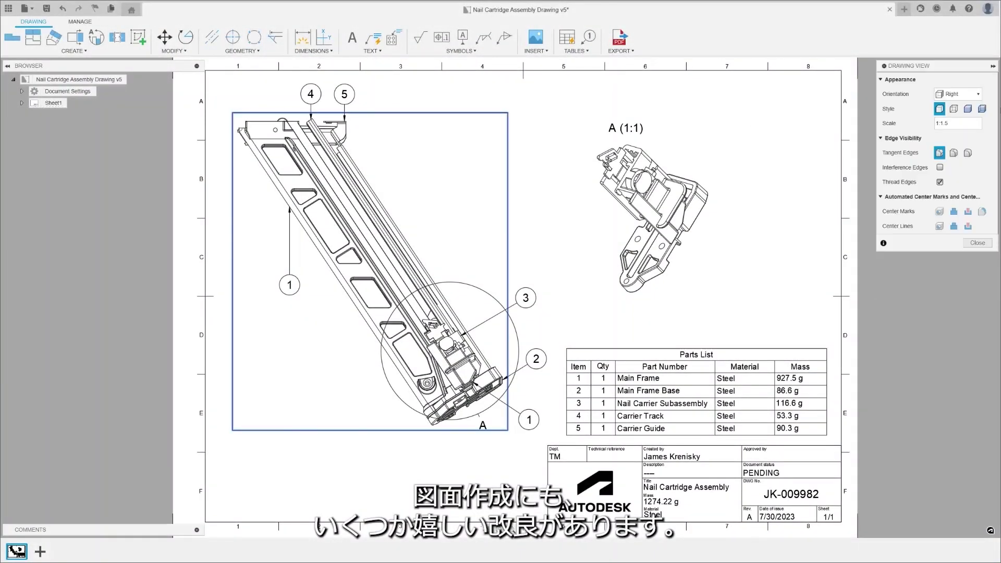
{"action": "left_click", "coordinate": [969, 110]}
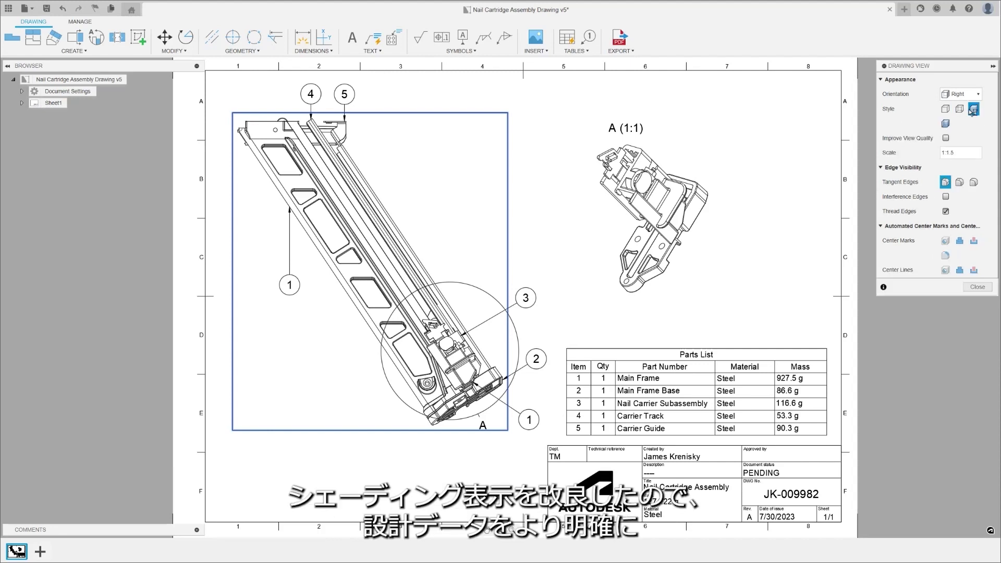
{"action": "left_click", "coordinate": [978, 288]}
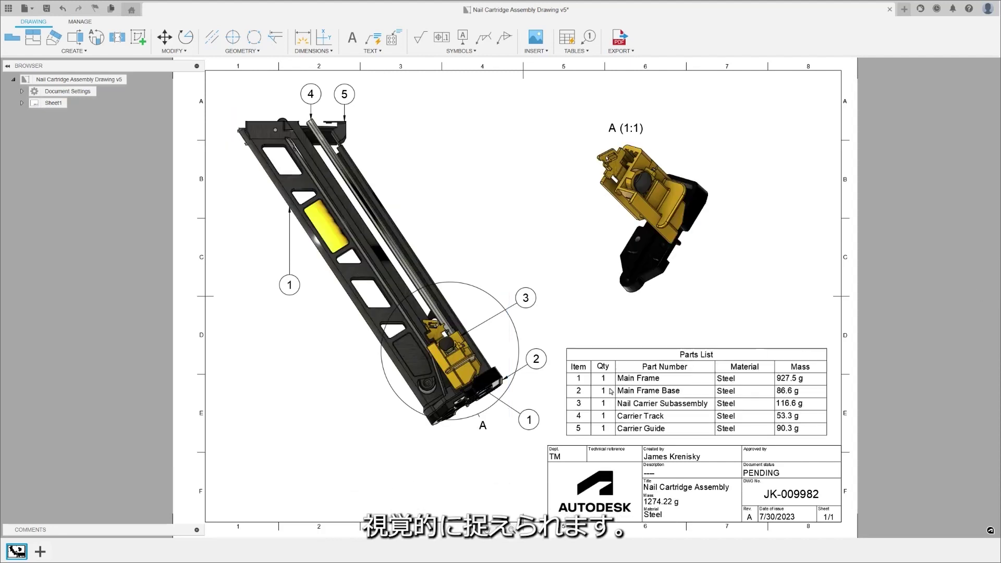
{"action": "left_click_drag", "start_coordinate": [514, 222], "coordinate": [316, 444]}
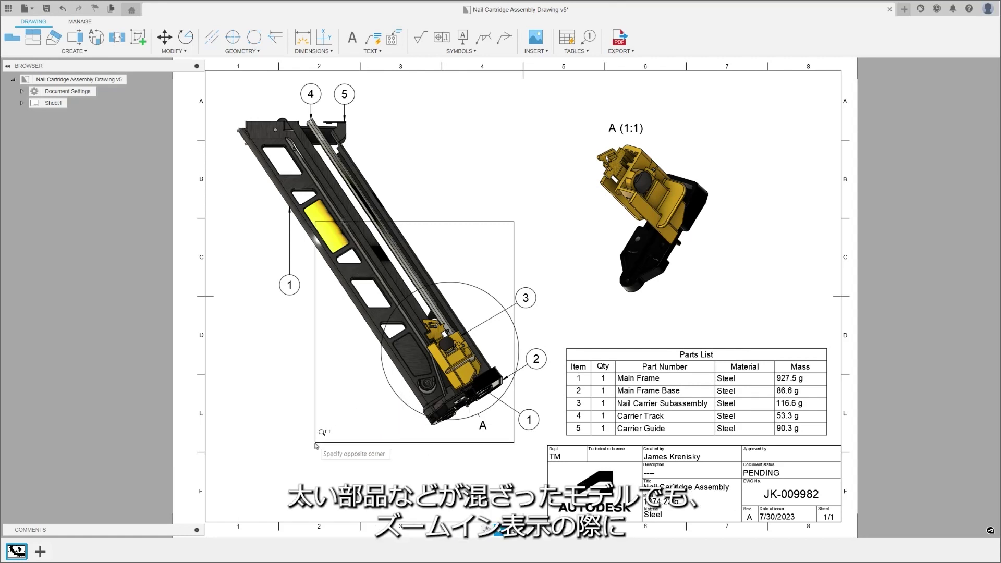
{"action": "left_click", "coordinate": [316, 445]}
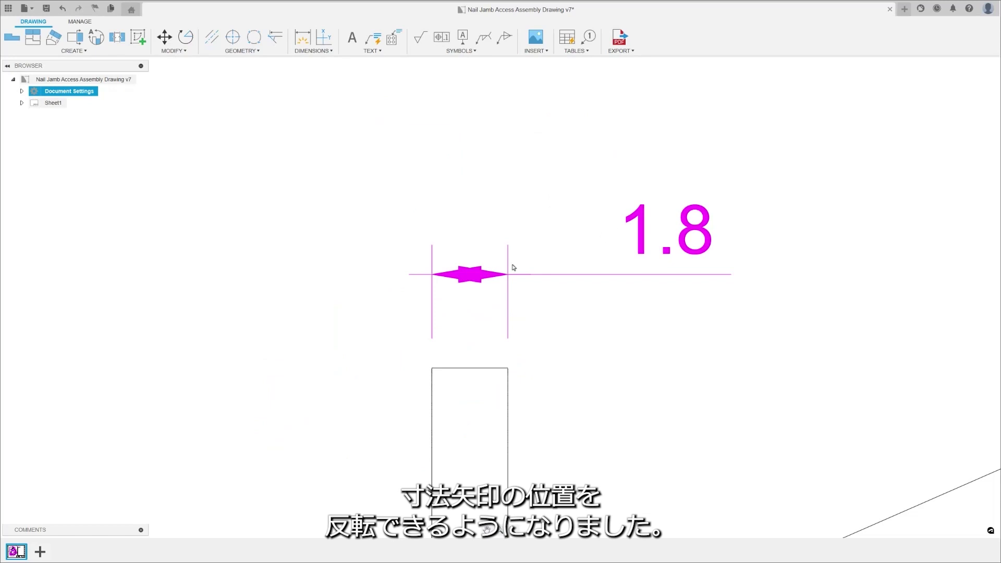
Flip the arrows of the side view's 1.8 thickness dimension and the front view's 7.25 dimension.
{"action": "right_click", "coordinate": [472, 275]}
{"action": "left_click", "coordinate": [478, 339]}
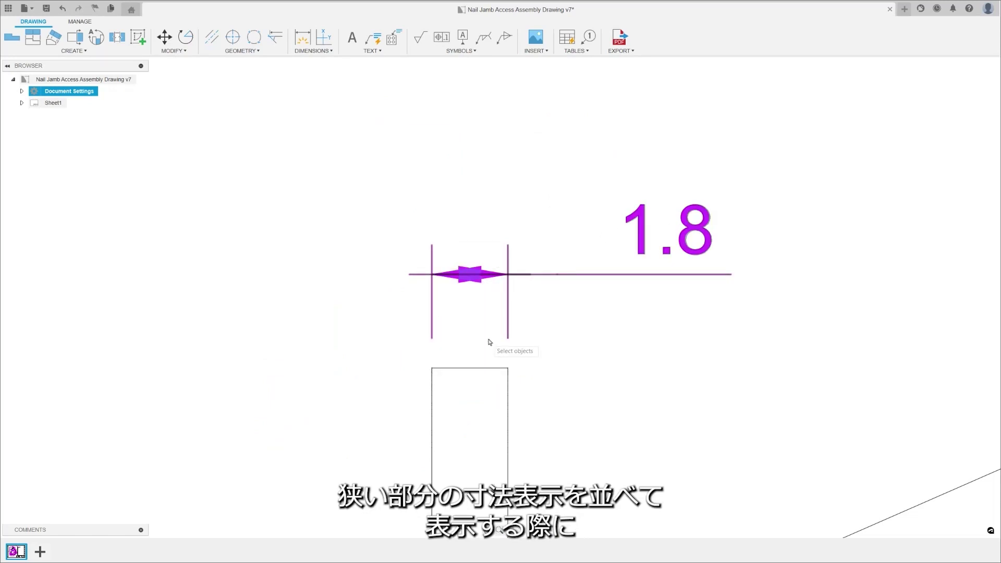
{"action": "left_click", "coordinate": [482, 278]}
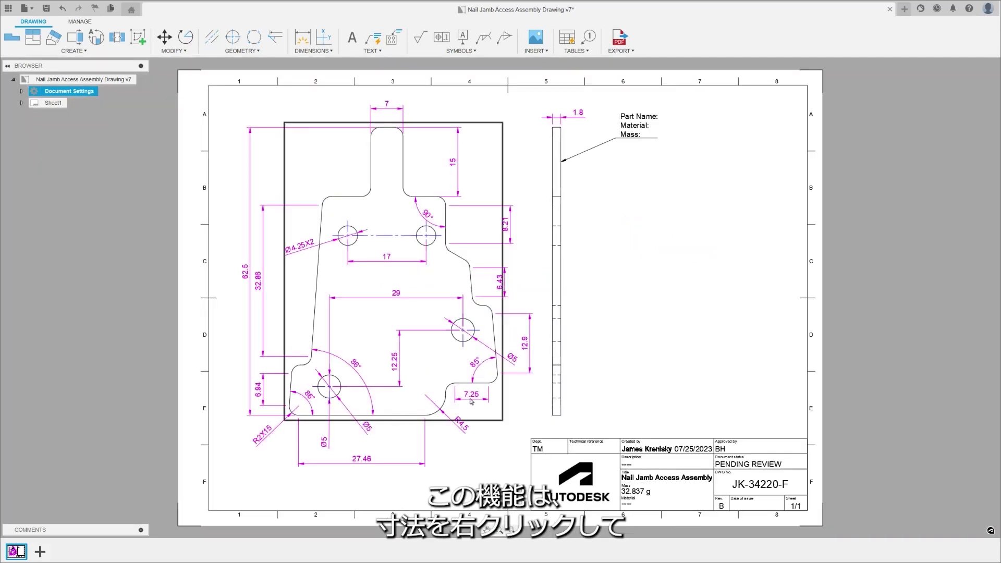
{"action": "right_click", "coordinate": [472, 401]}
{"action": "left_click", "coordinate": [469, 460]}
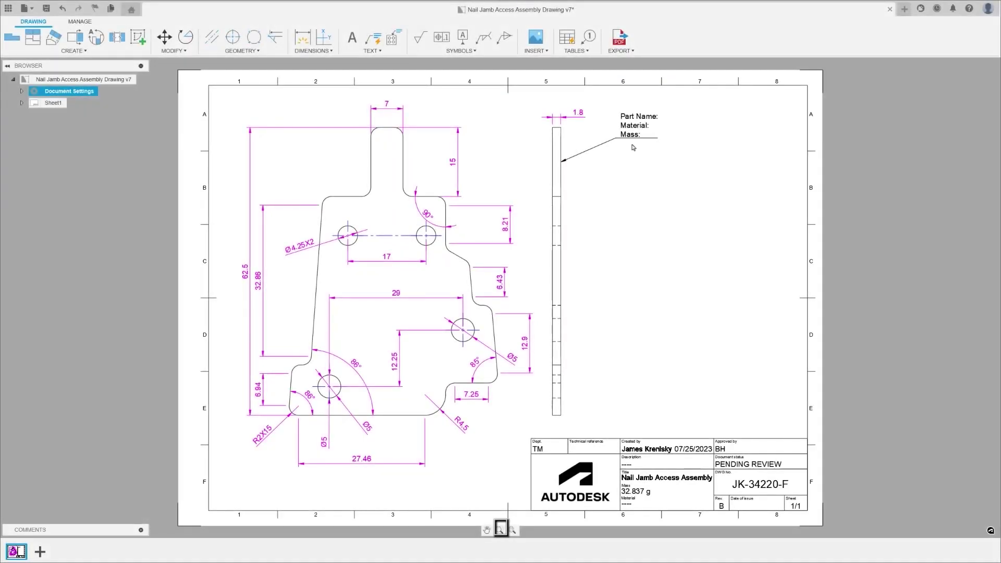
Insert the General property Part Name after the Part Name label in the side view's leader note.
{"action": "double_click", "coordinate": [635, 118]}
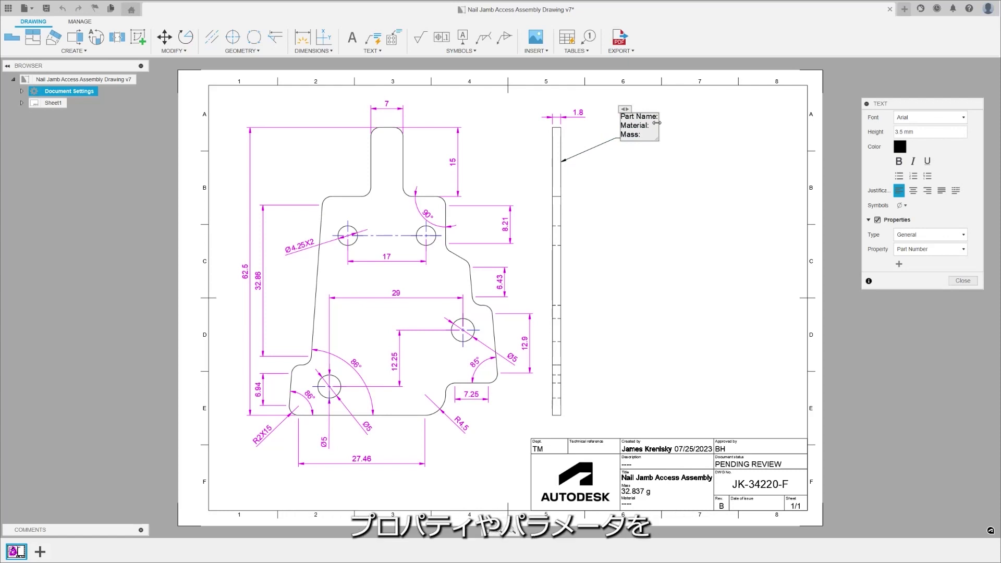
{"action": "left_click", "coordinate": [915, 249]}
{"action": "left_click", "coordinate": [918, 268]}
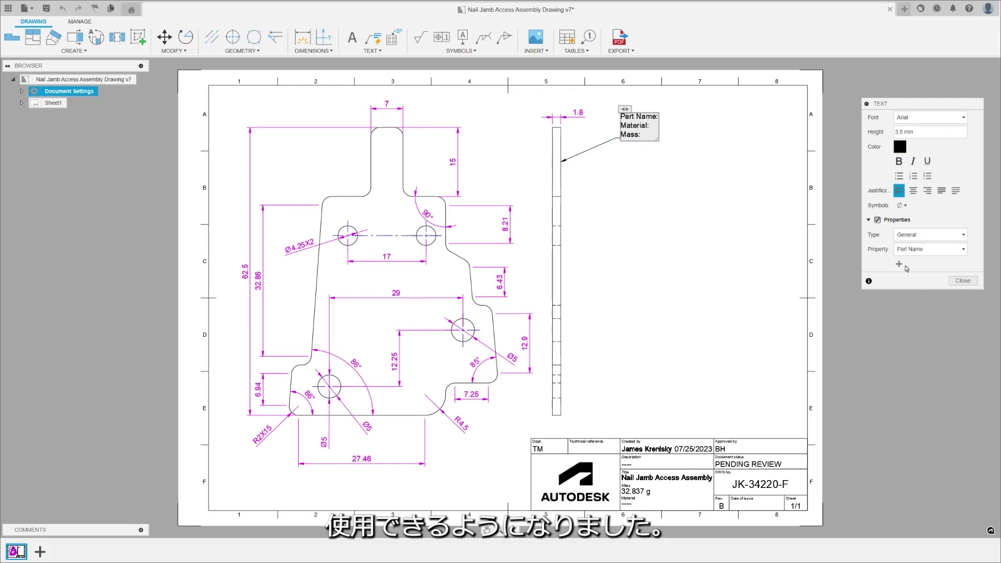
{"action": "left_click", "coordinate": [899, 265]}
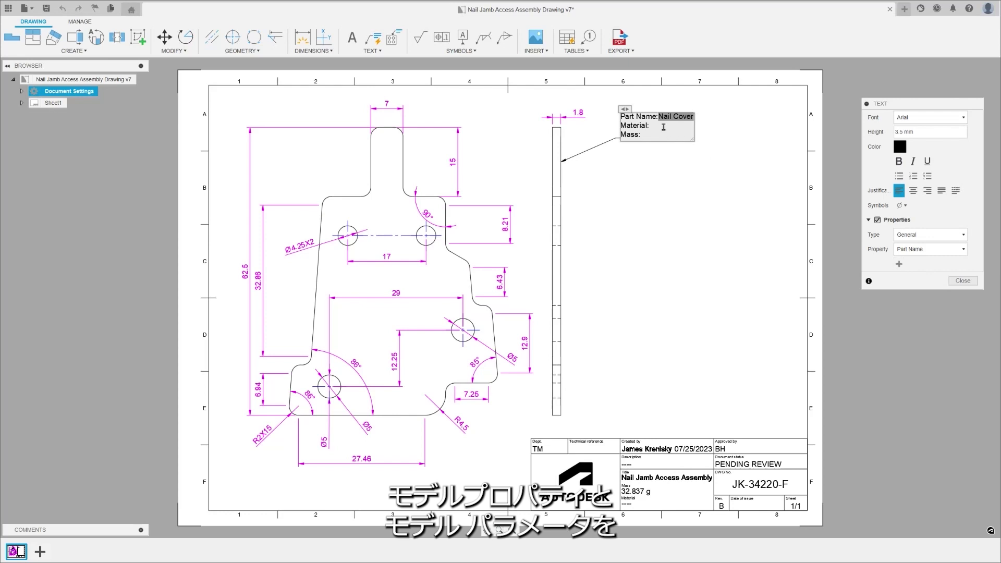
Add the General property Material and the Physical property Mass to their lines in the leader note and finish editing.
{"action": "left_click", "coordinate": [912, 249]}
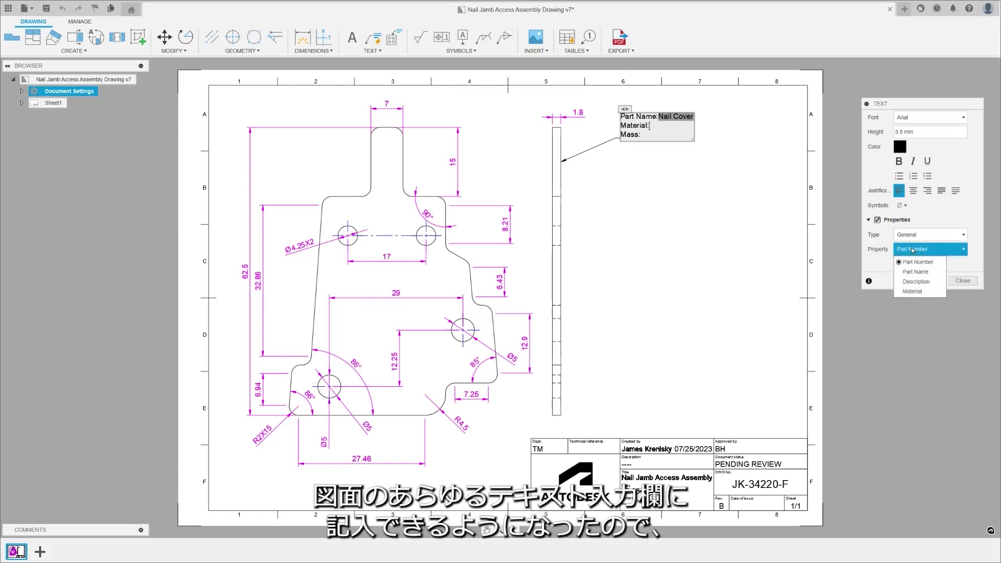
{"action": "left_click", "coordinate": [911, 291]}
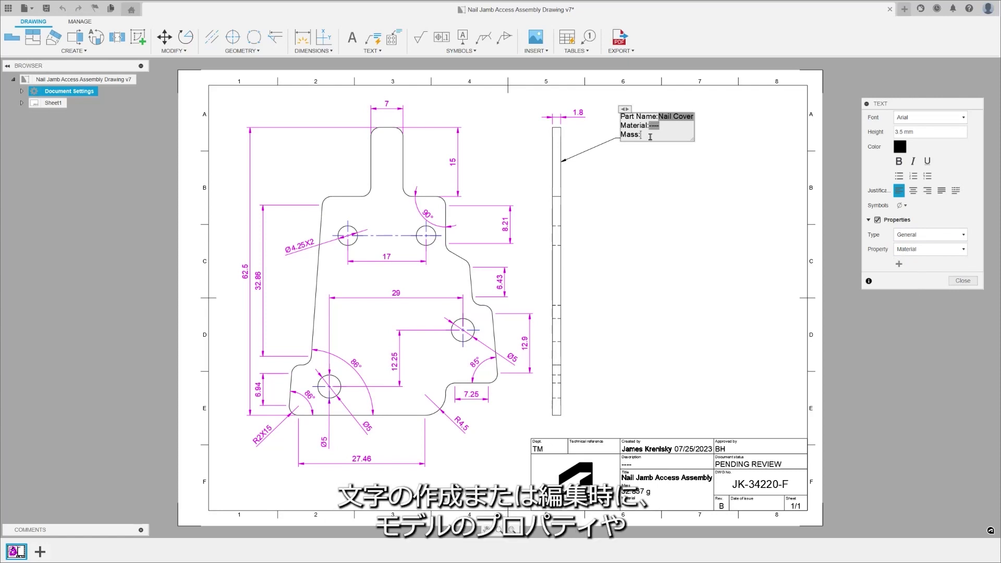
{"action": "left_click", "coordinate": [930, 235]}
{"action": "left_click", "coordinate": [917, 251]}
{"action": "left_click", "coordinate": [898, 265]}
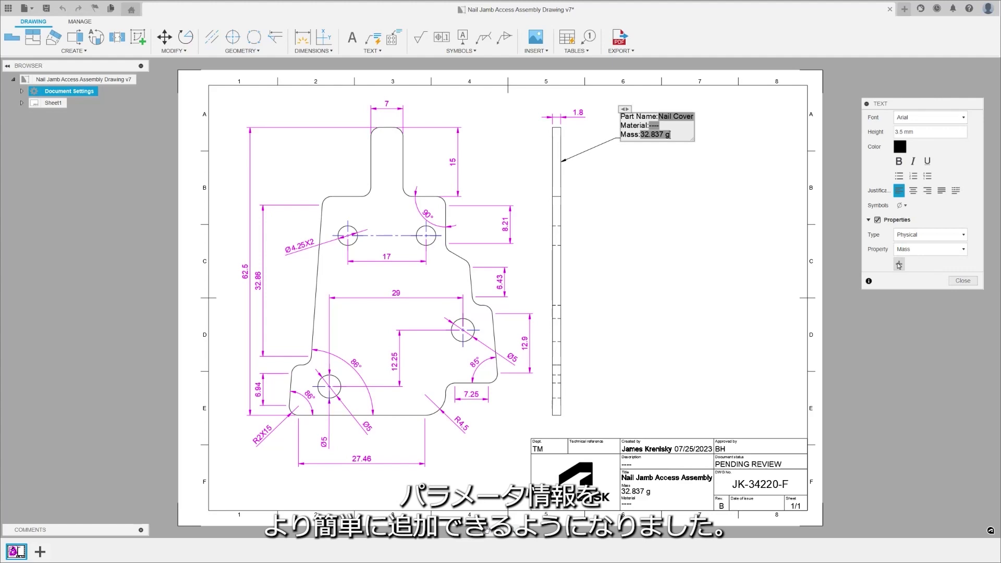
{"action": "left_click", "coordinate": [962, 280]}
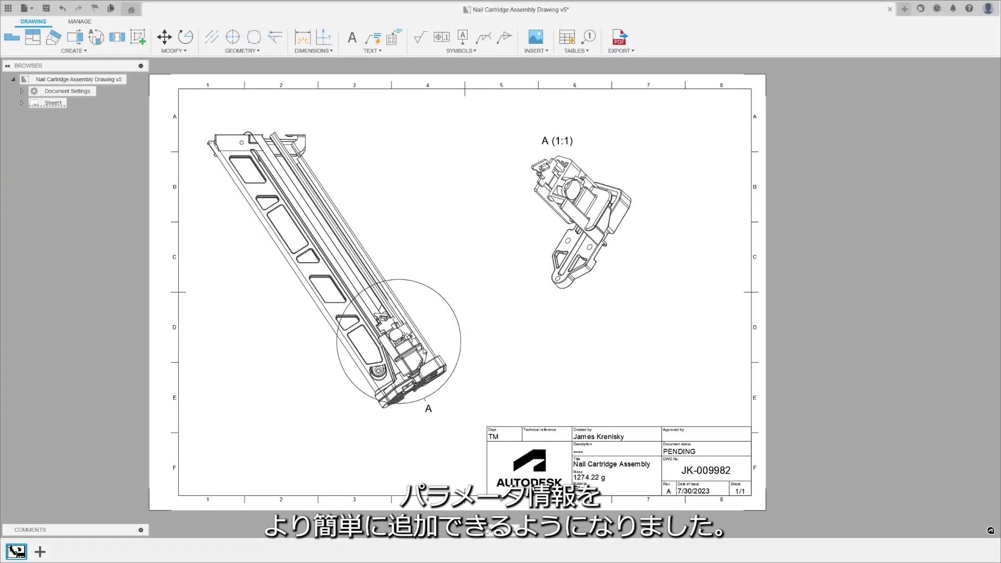
Insert a First Level parts list for the main nail cartridge view and place it above the title block.
{"action": "right_click", "coordinate": [422, 347]}
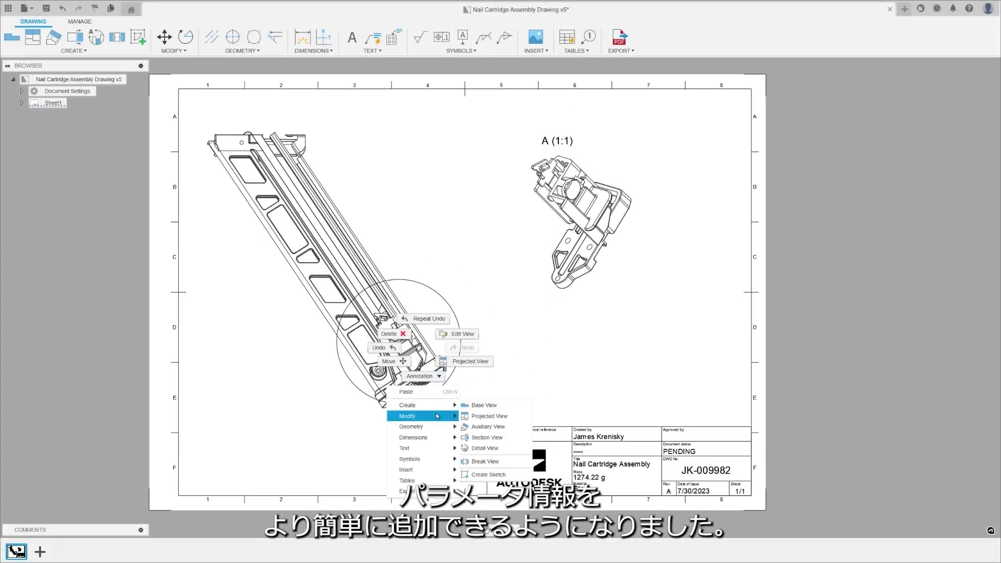
{"action": "mouse_move", "coordinate": [423, 480]}
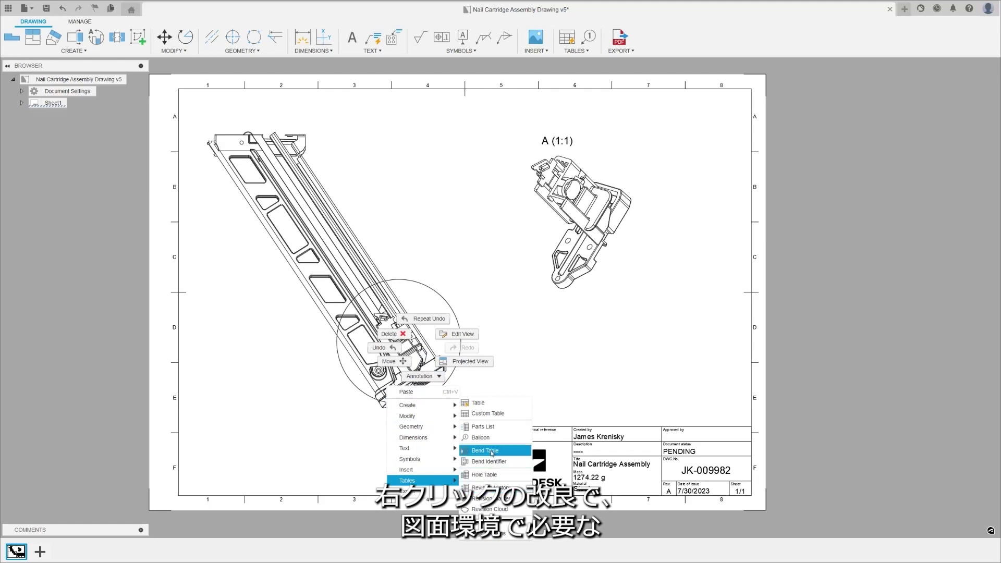
{"action": "left_click", "coordinate": [492, 427]}
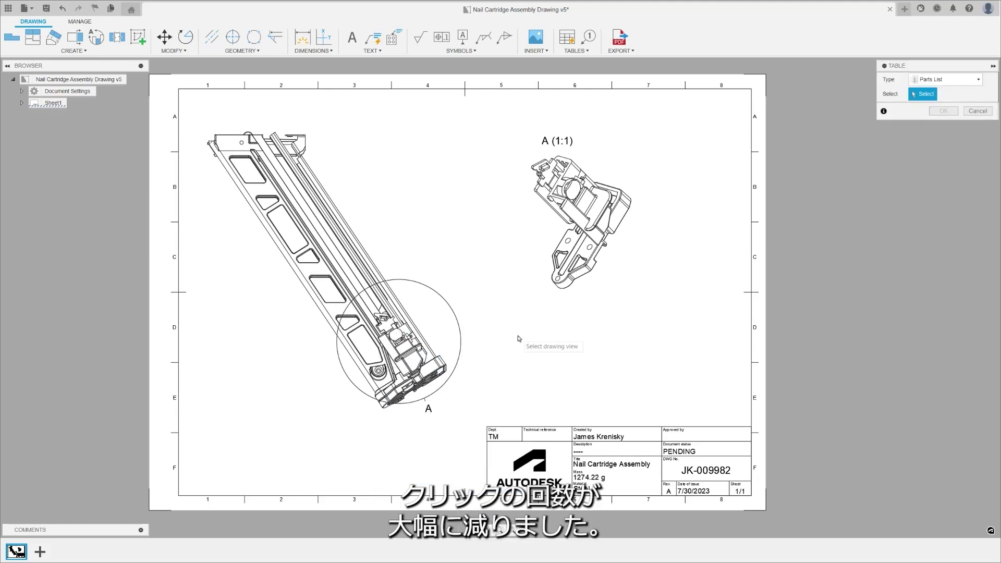
{"action": "left_click", "coordinate": [452, 343]}
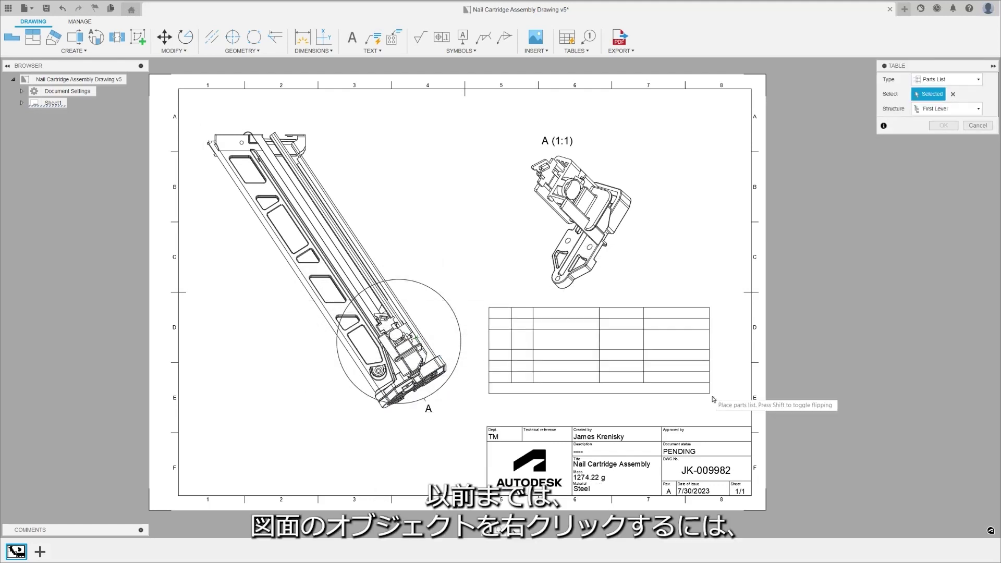
{"action": "left_click", "coordinate": [732, 417]}
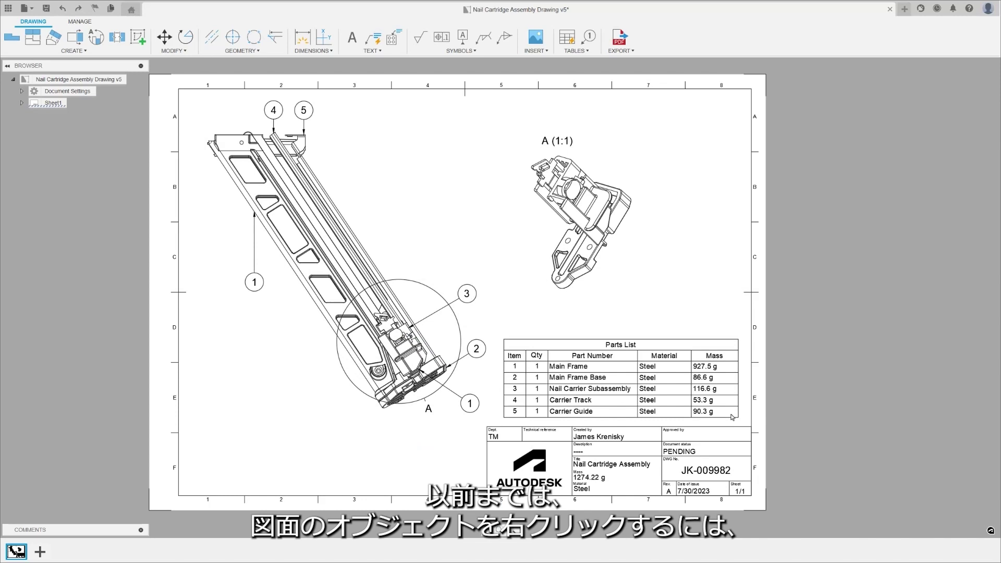
Add a leader note to an edge in detail view A, place it beside the view, and enter text beginning with "CHEC".
{"action": "right_click", "coordinate": [581, 238]}
{"action": "mouse_move", "coordinate": [584, 293]}
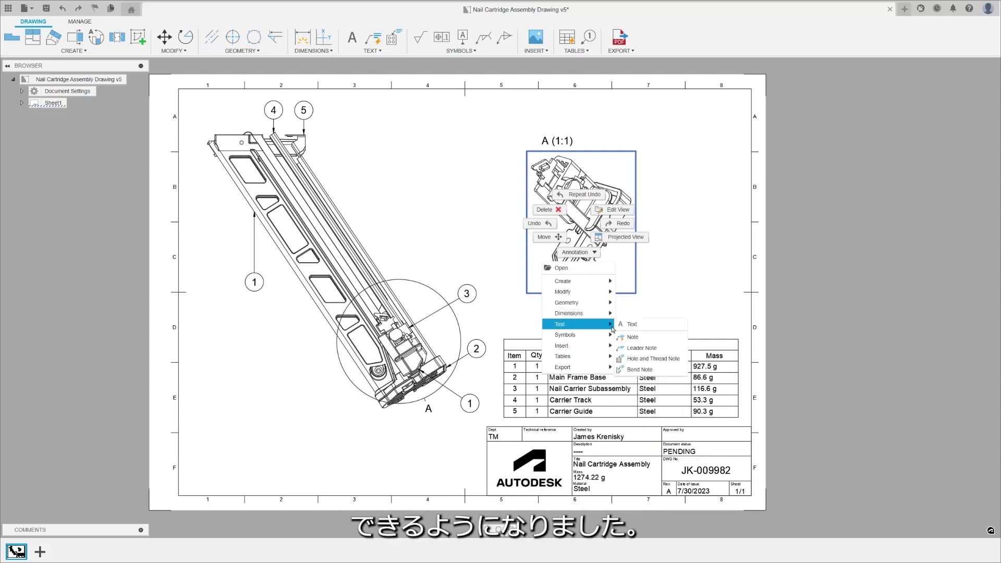
{"action": "left_click", "coordinate": [631, 336]}
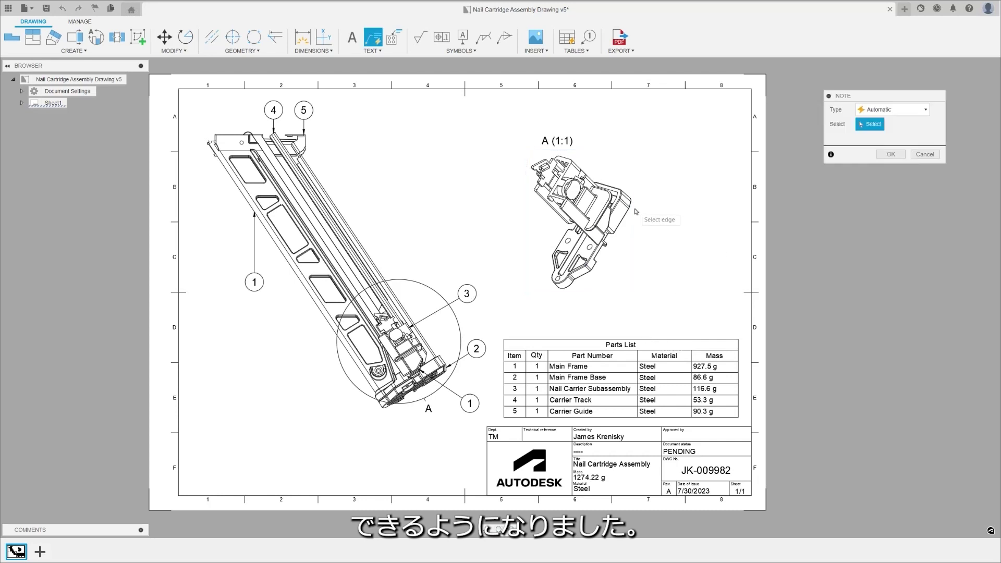
{"action": "left_click", "coordinate": [567, 186]}
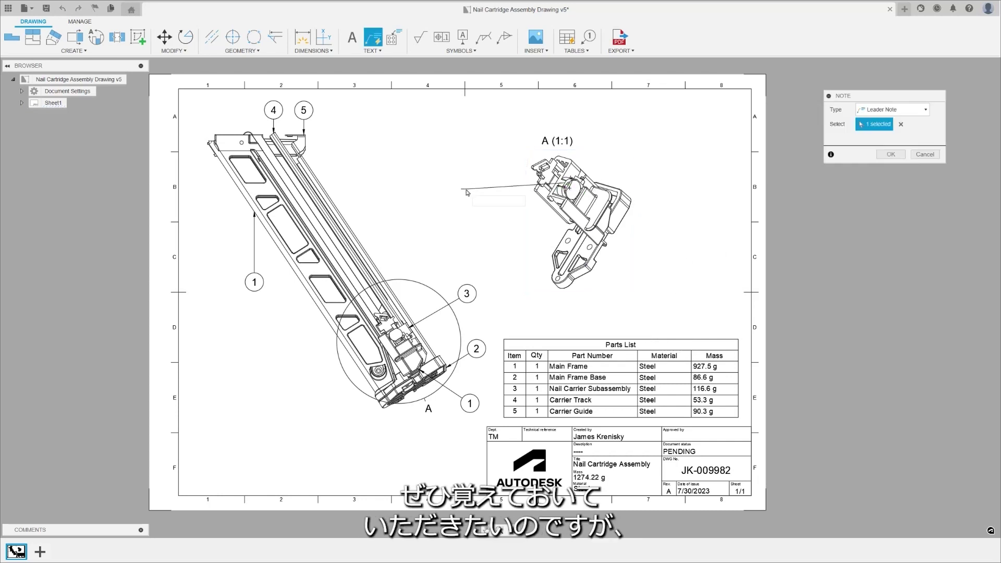
{"action": "left_click", "coordinate": [471, 233]}
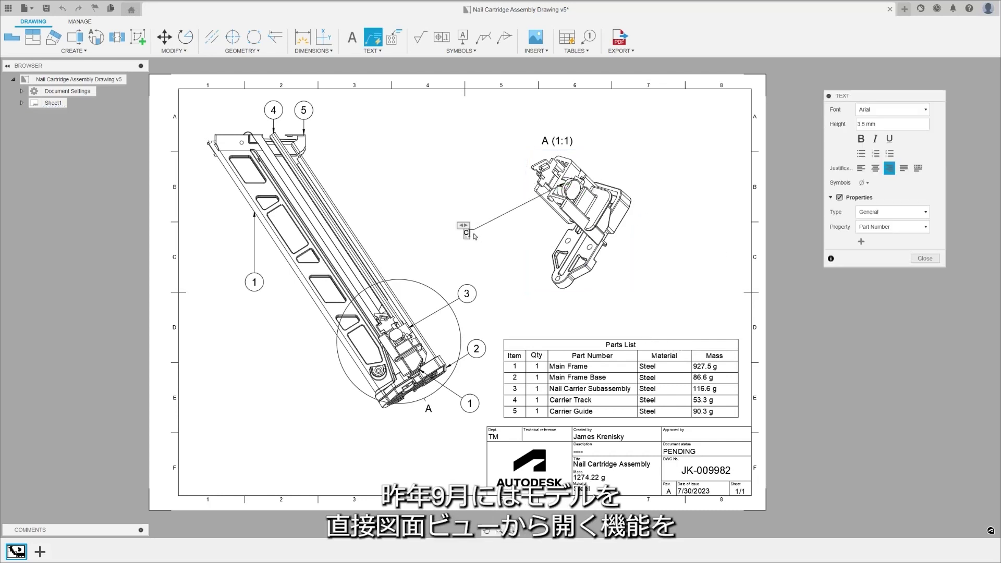
{"action": "type", "text": "CHEC"}
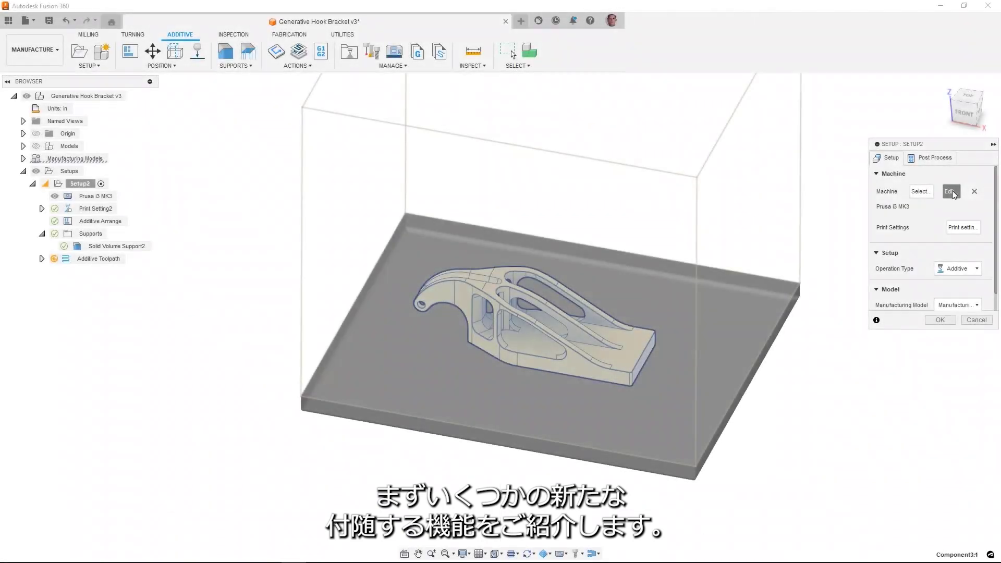
In the Prusa i3 MK3 machine definition, set extruder0's filament diameter to 2.85 and edit its maximum temperature.
{"action": "left_click", "coordinate": [950, 192]}
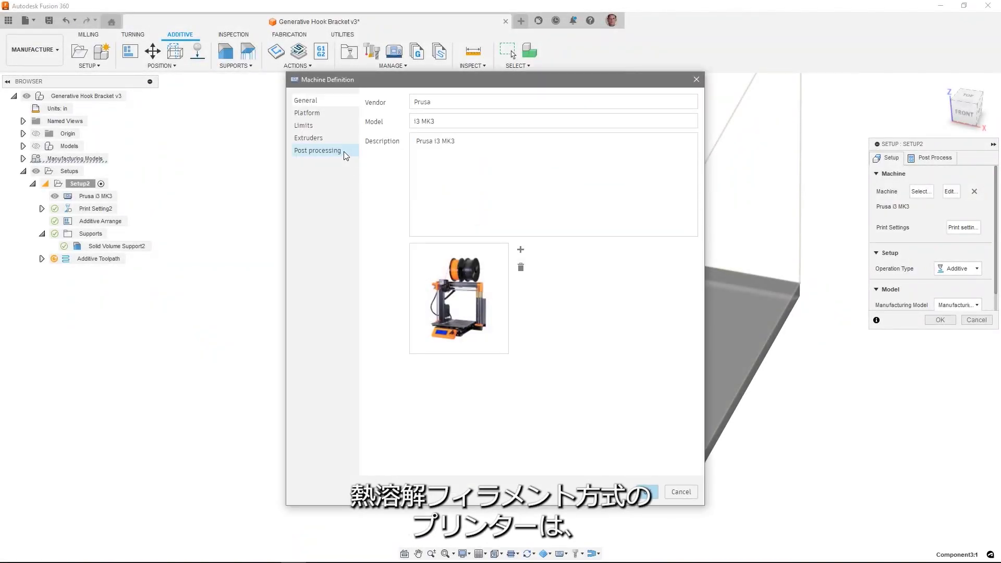
{"action": "left_click", "coordinate": [308, 138]}
{"action": "double_click", "coordinate": [494, 183]}
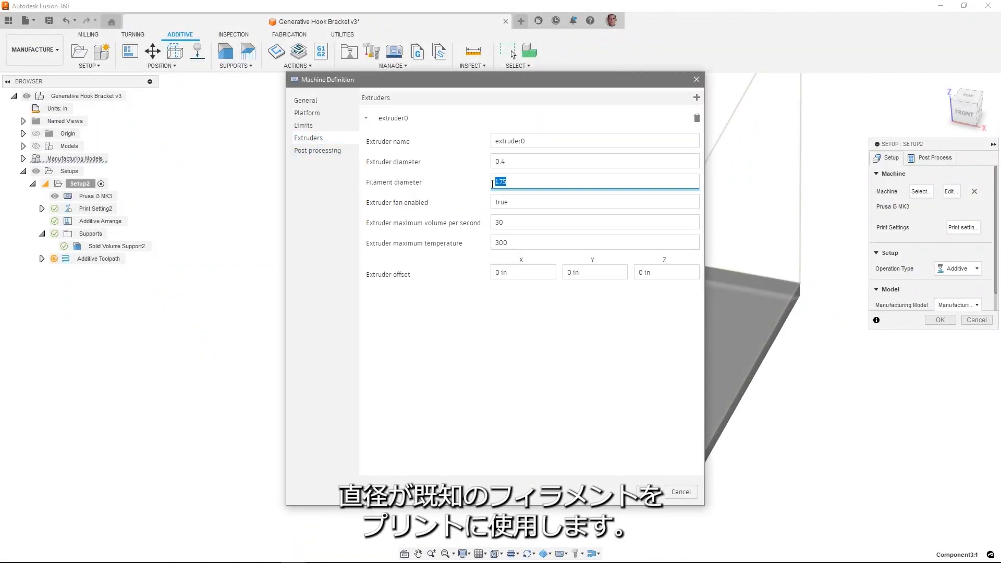
{"action": "type", "text": "2.85"}
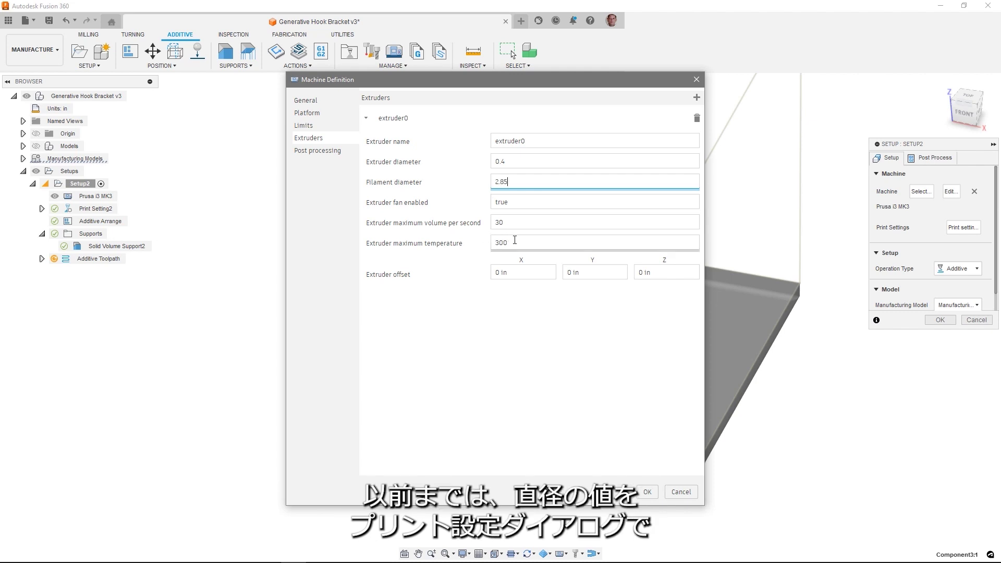
{"action": "double_click", "coordinate": [495, 242]}
{"action": "type", "text": "2"}
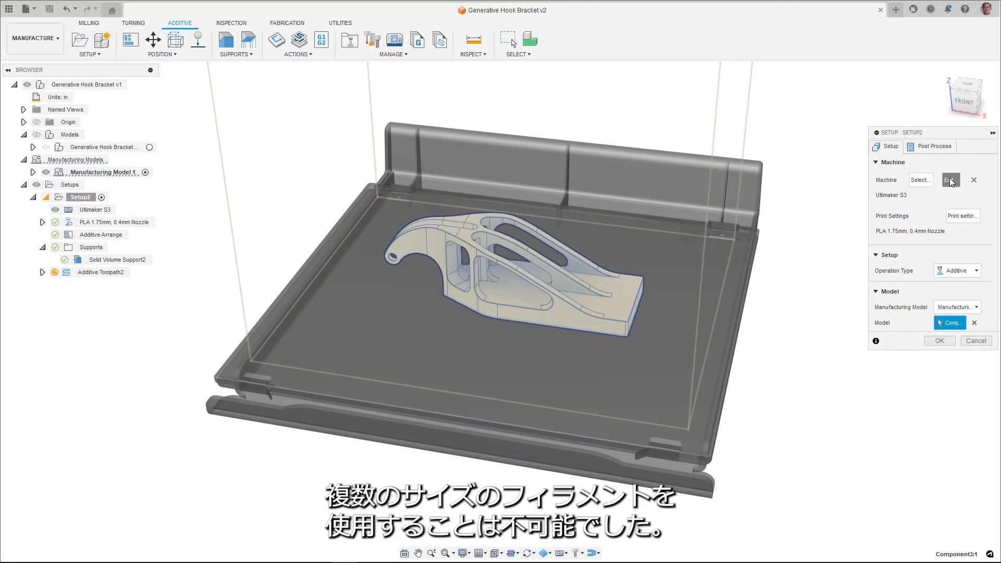
In the Ultimaker S3 machine definition, set extruder0's filament diameter to 1.75 and its maximum temperature to 270.
{"action": "left_click", "coordinate": [949, 180]}
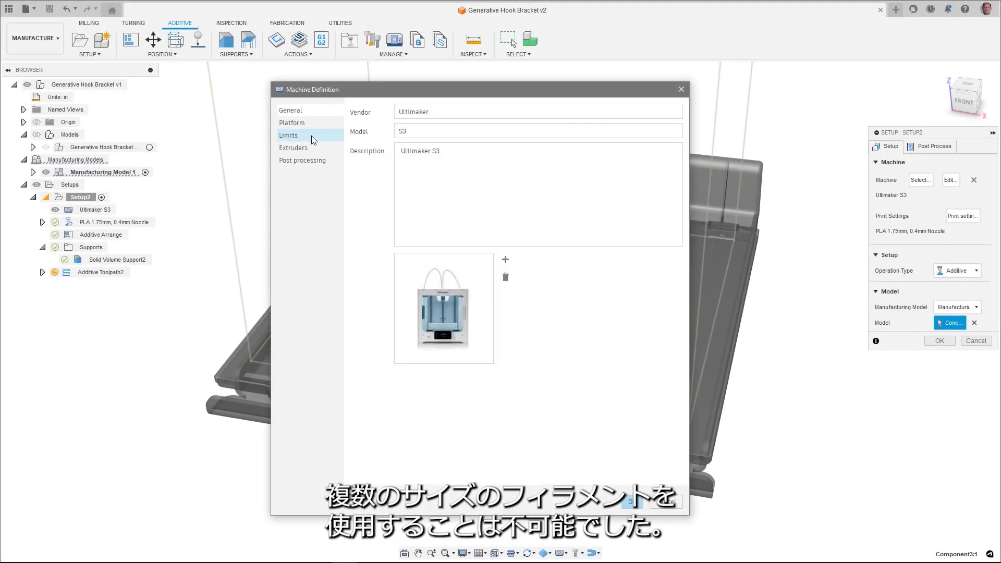
{"action": "left_click", "coordinate": [293, 148]}
{"action": "double_click", "coordinate": [469, 192]}
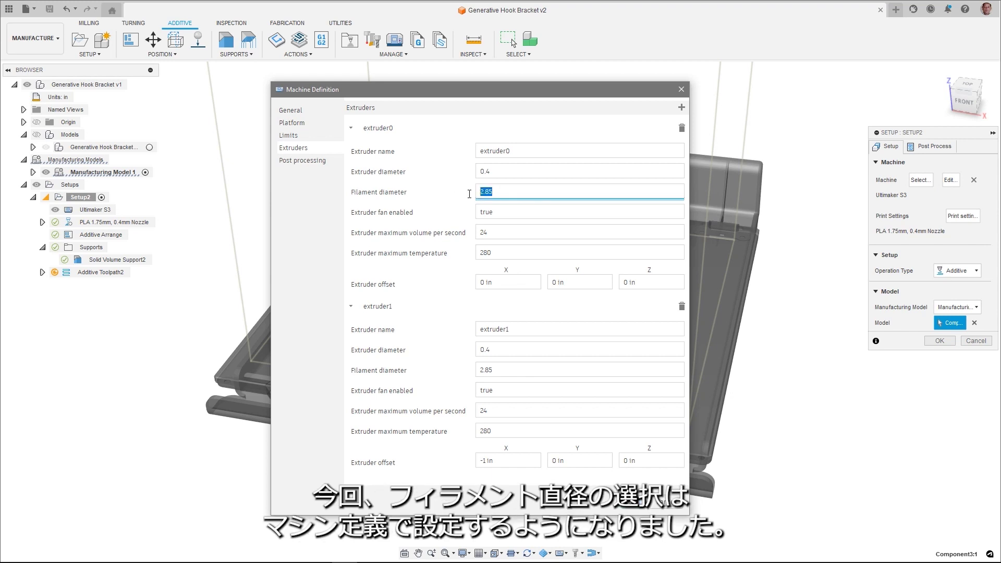
{"action": "type", "text": "1.7"}
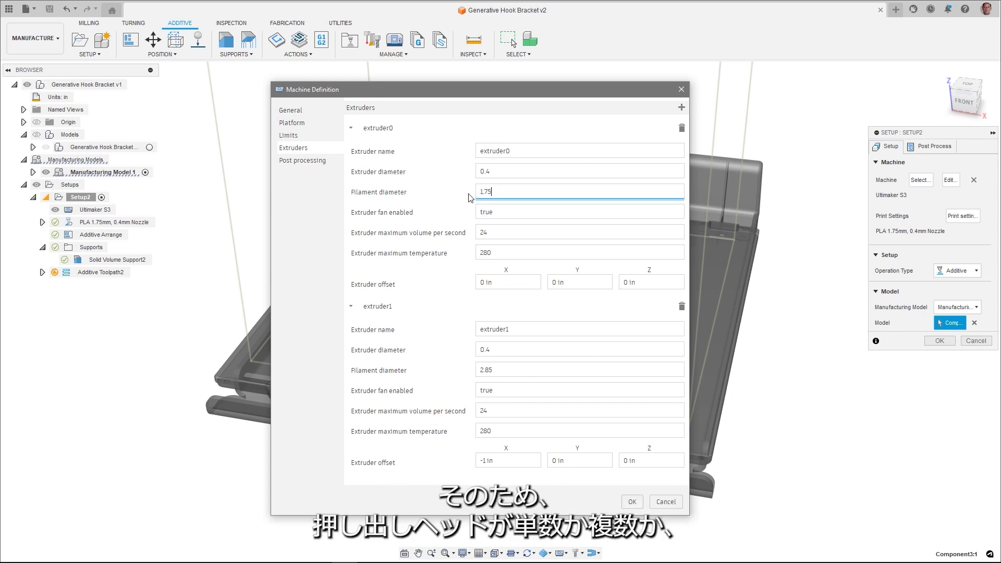
{"action": "double_click", "coordinate": [482, 252]}
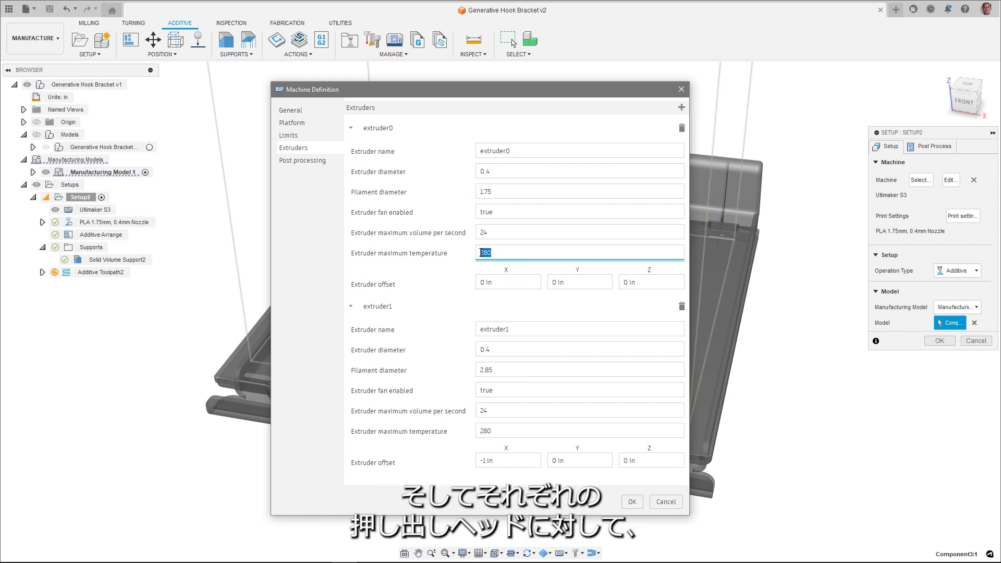
{"action": "key", "text": "BackSpace"}
Re-enter the maximum temperature of extruder1 in the Ultimaker S3 machine definition.
{"action": "left_click", "coordinate": [491, 430]}
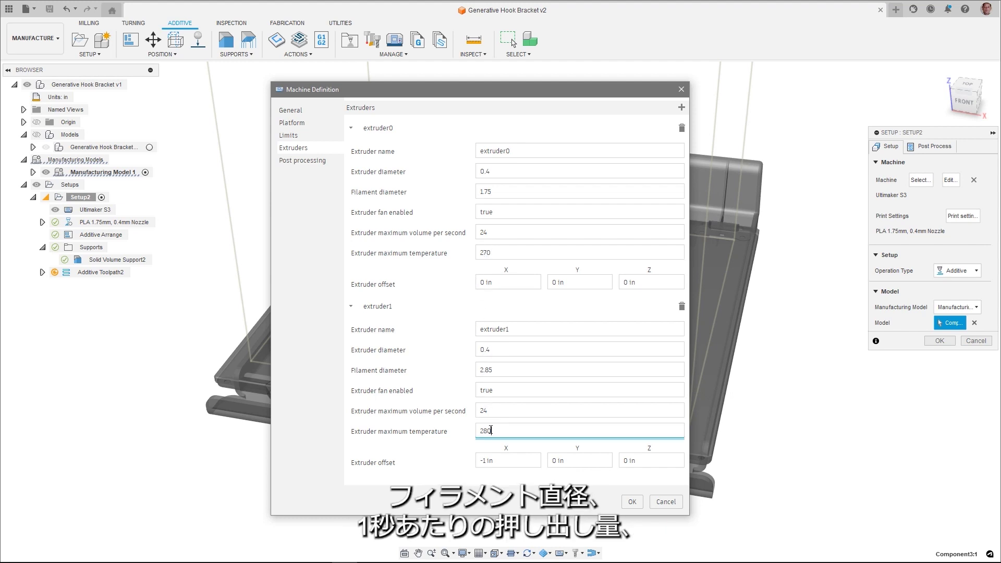
{"action": "left_click_drag", "start_coordinate": [491, 430], "coordinate": [482, 430]}
{"action": "type", "text": "28"}
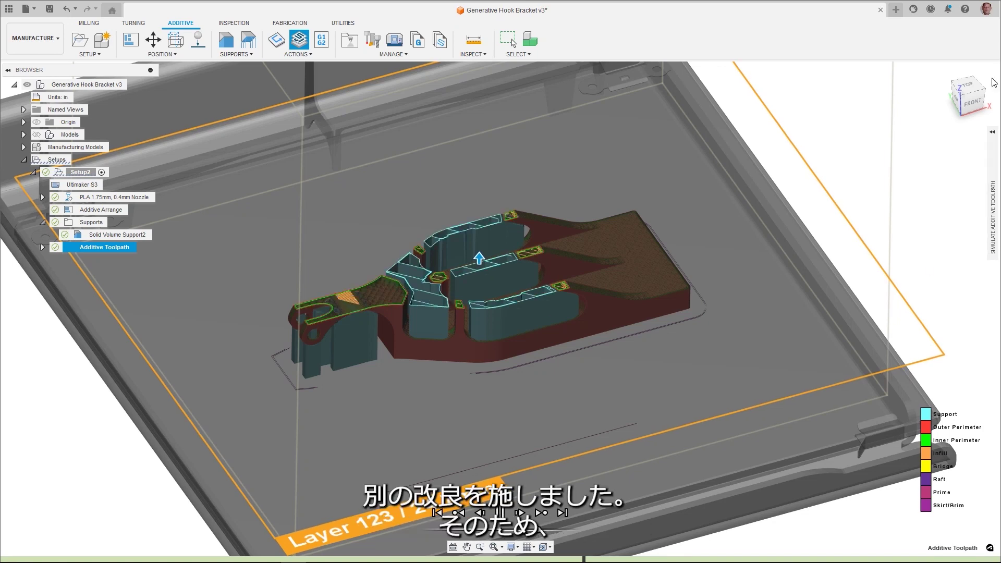
Expand the additive toolpath simulation settings and turn off the machine display.
{"action": "left_click", "coordinate": [992, 132]}
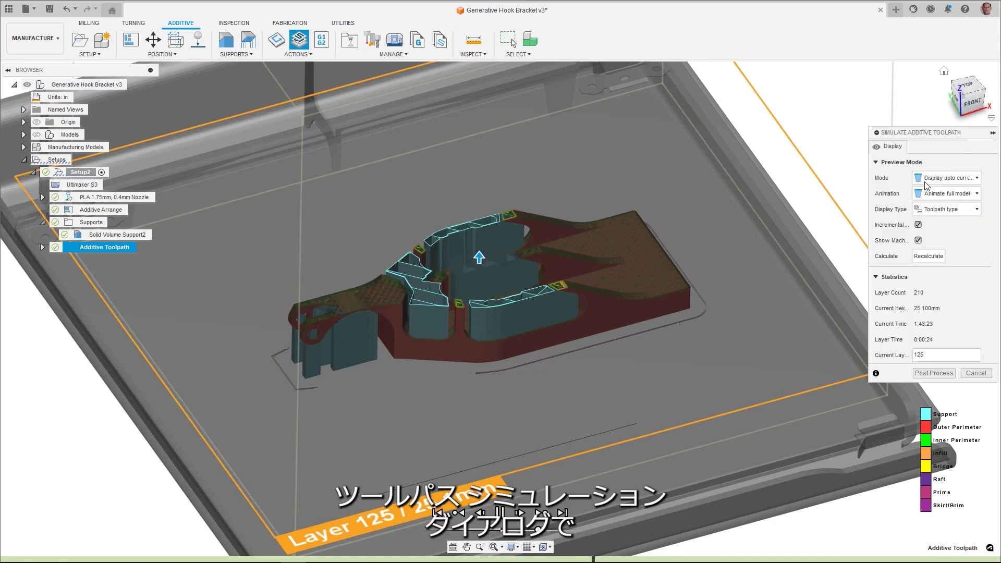
{"action": "left_click", "coordinate": [918, 240]}
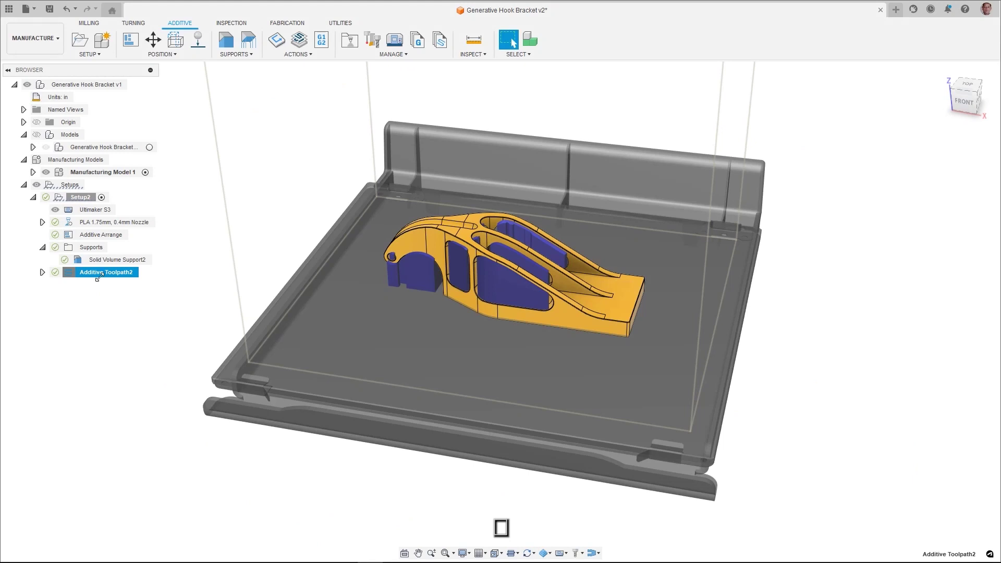
Open the additive toolpath's print statistics for cost and energy, set the 1 kWh cost to .3, and edit the 1 kg filament cost.
{"action": "right_click", "coordinate": [98, 274]}
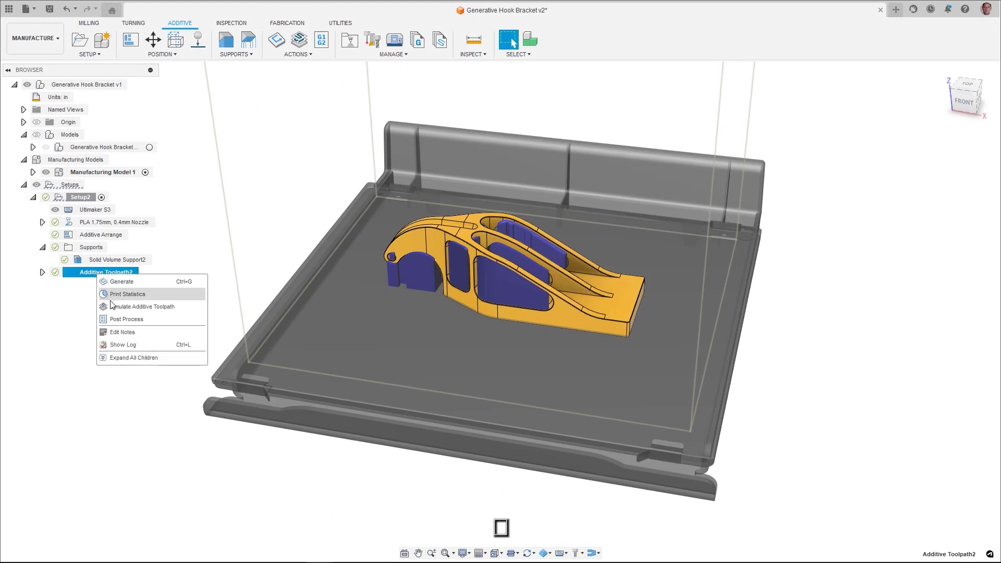
{"action": "left_click", "coordinate": [111, 295]}
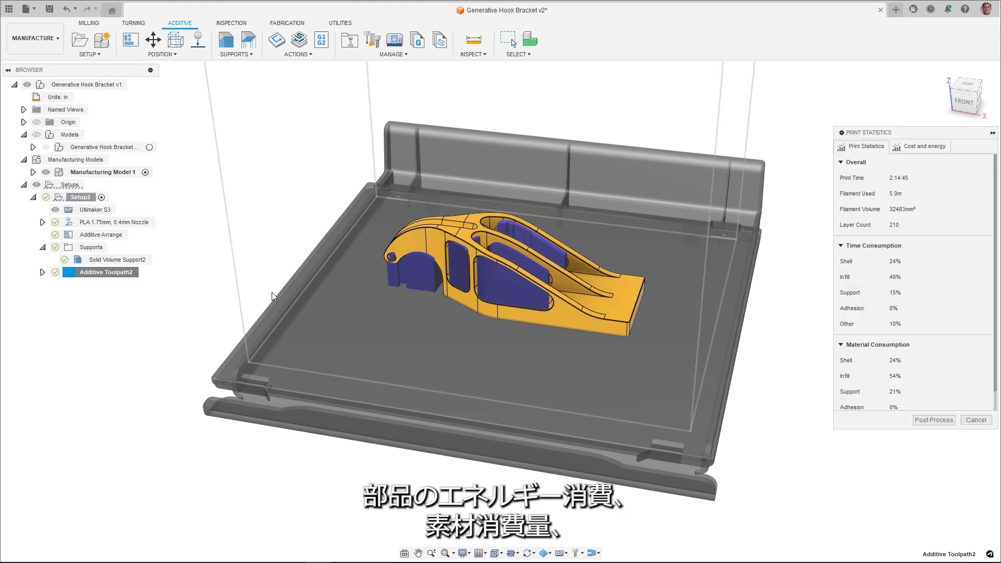
{"action": "left_click", "coordinate": [920, 147]}
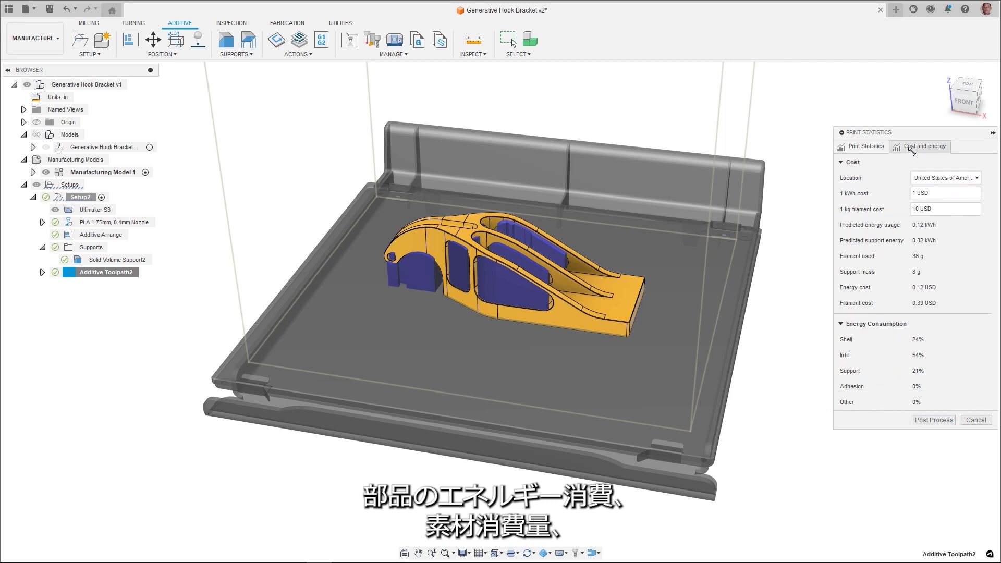
{"action": "left_click_drag", "start_coordinate": [923, 194], "coordinate": [910, 197]}
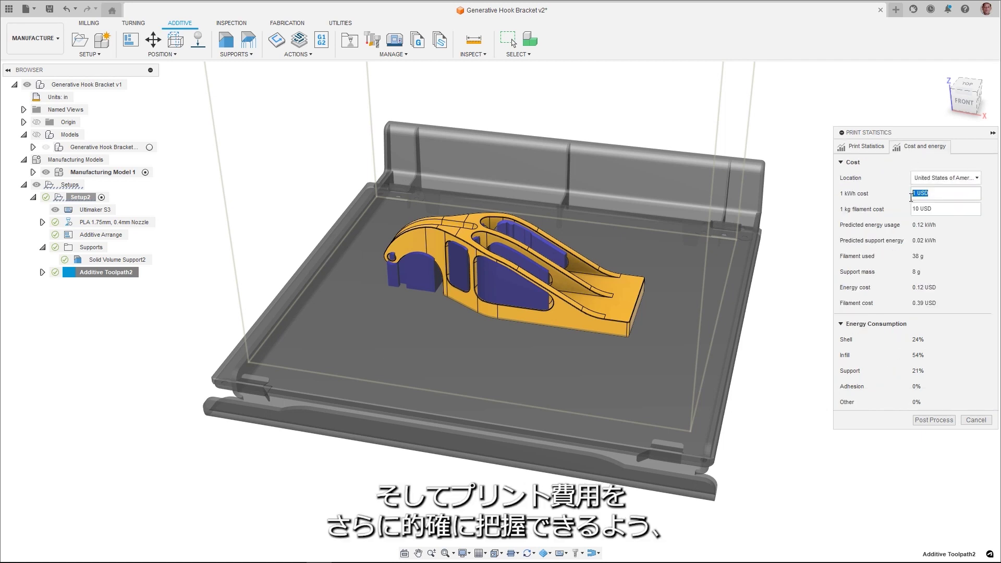
{"action": "type", "text": "3"}
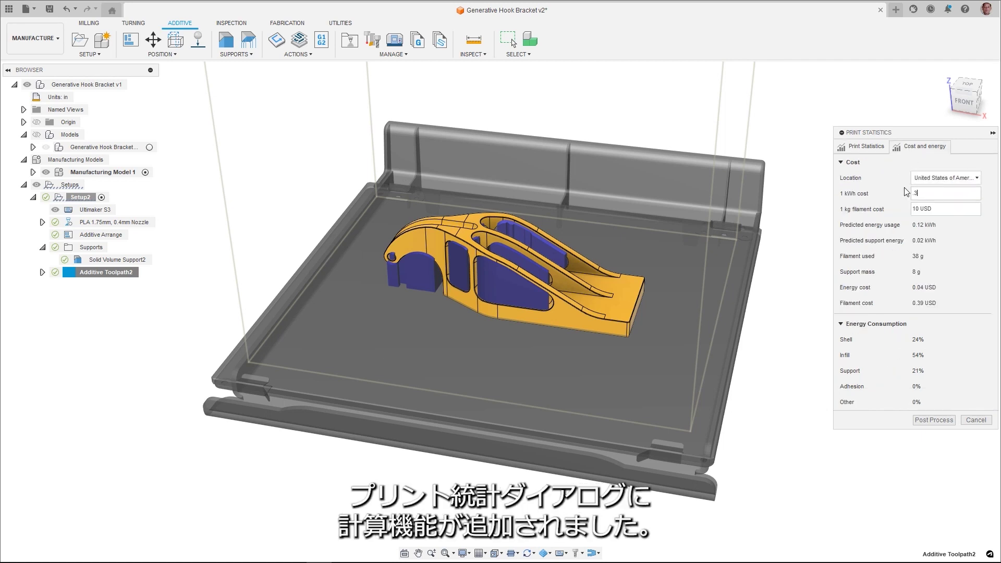
{"action": "left_click_drag", "start_coordinate": [938, 208], "coordinate": [913, 213]}
{"action": "type", "text": "2"}
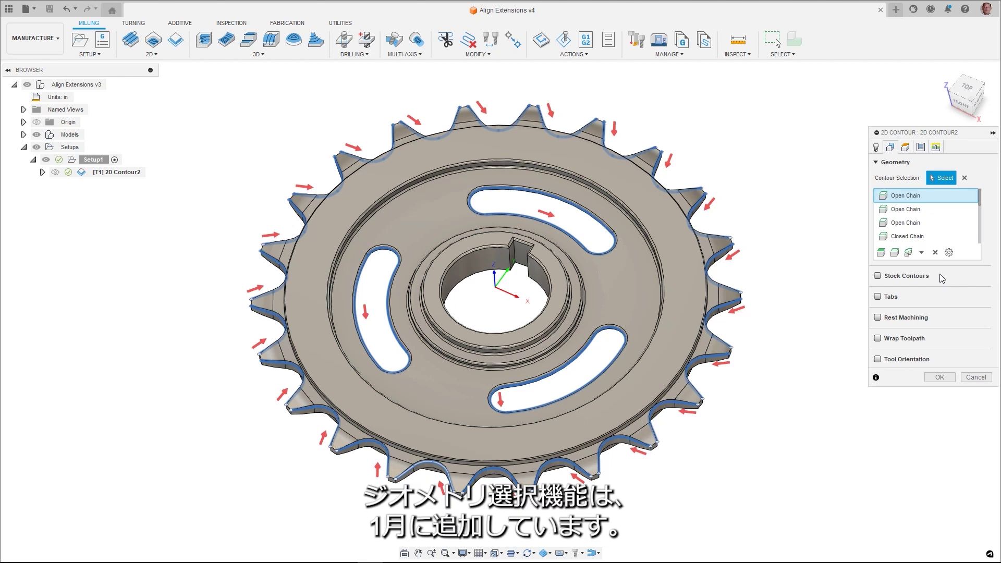
Select all open chains by type in the 2D Contour's geometry and open Align Extensions to edit their start extension length.
{"action": "left_click", "coordinate": [949, 253]}
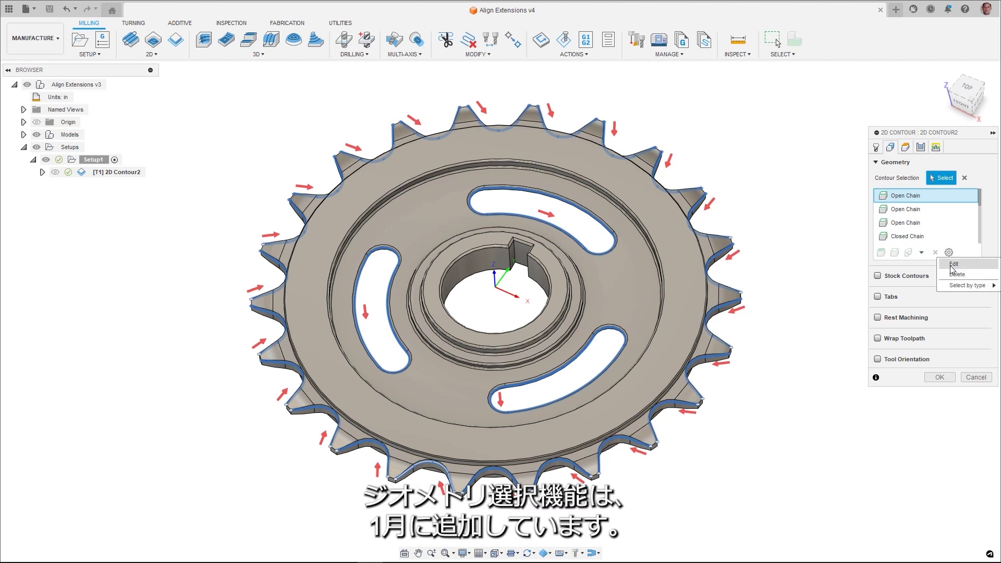
{"action": "mouse_move", "coordinate": [954, 290]}
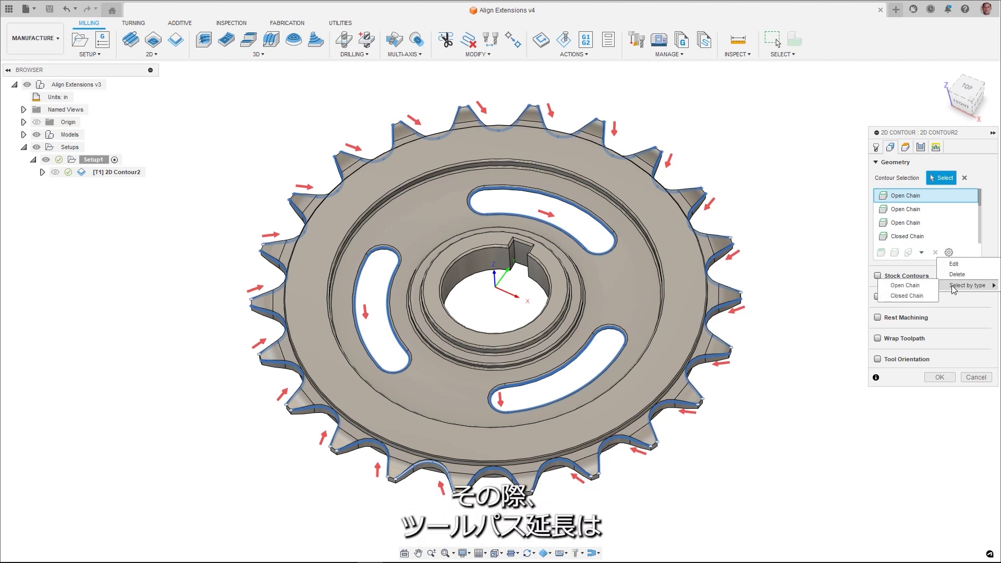
{"action": "left_click", "coordinate": [922, 286]}
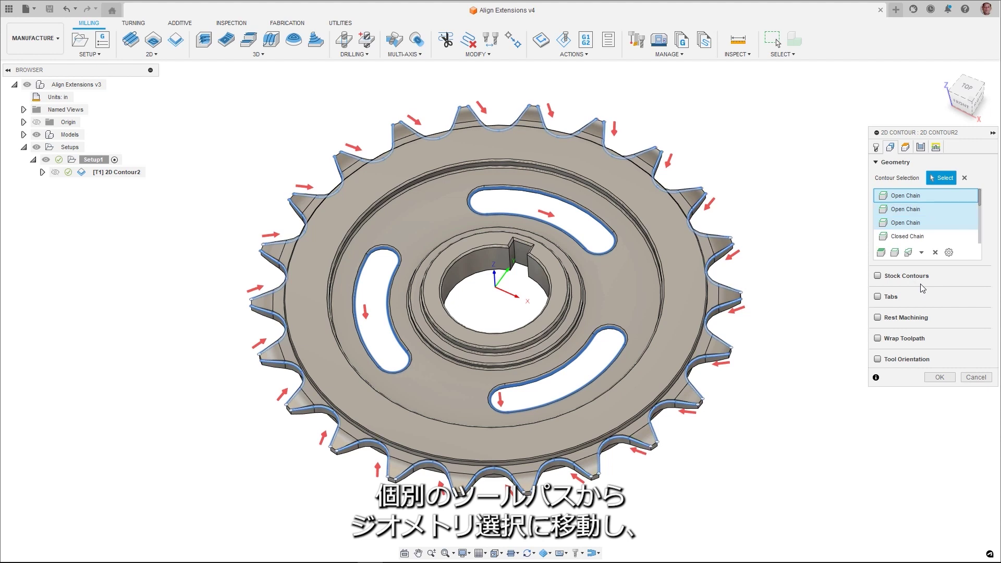
{"action": "right_click", "coordinate": [908, 224]}
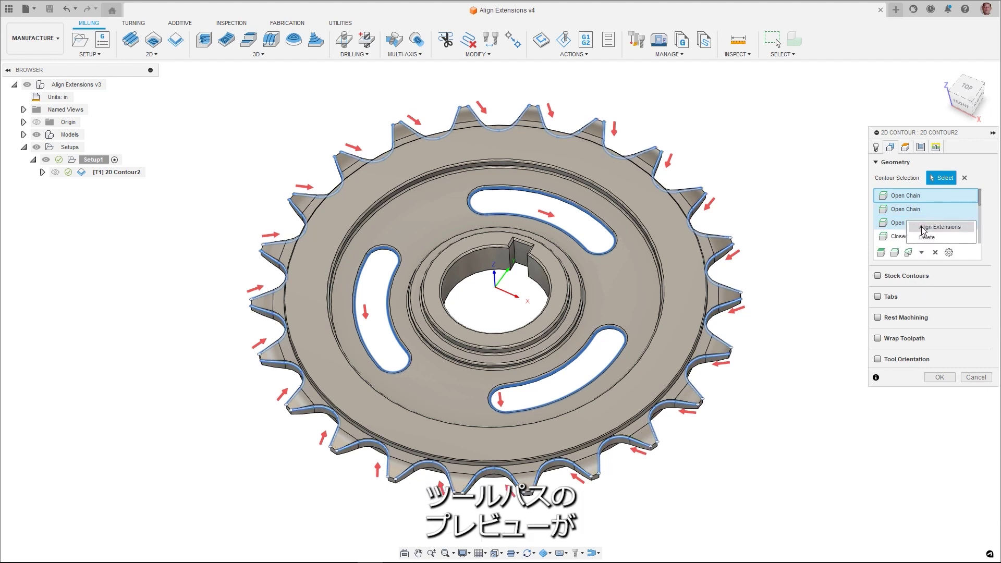
{"action": "left_click", "coordinate": [923, 227]}
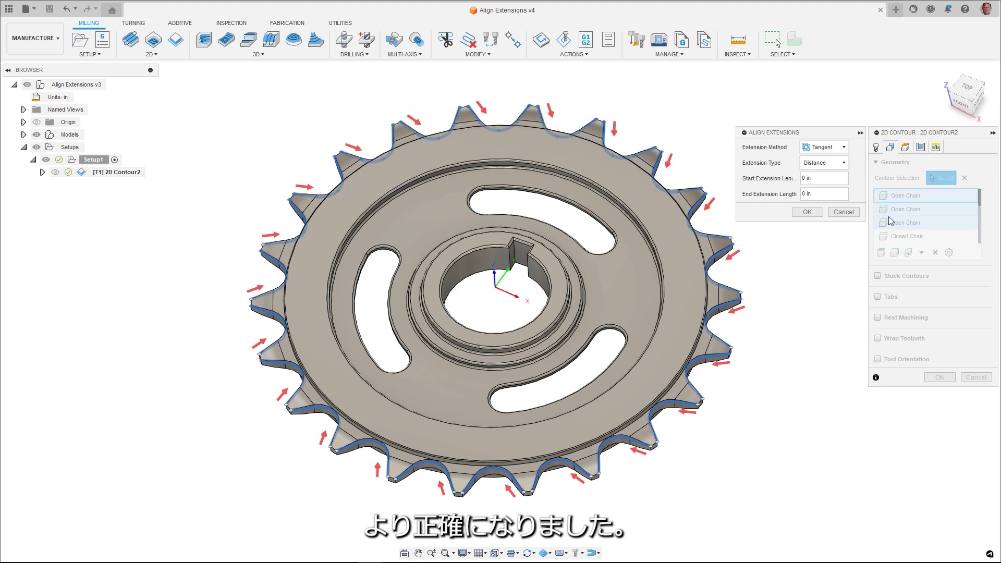
{"action": "left_click_drag", "start_coordinate": [821, 178], "coordinate": [799, 175]}
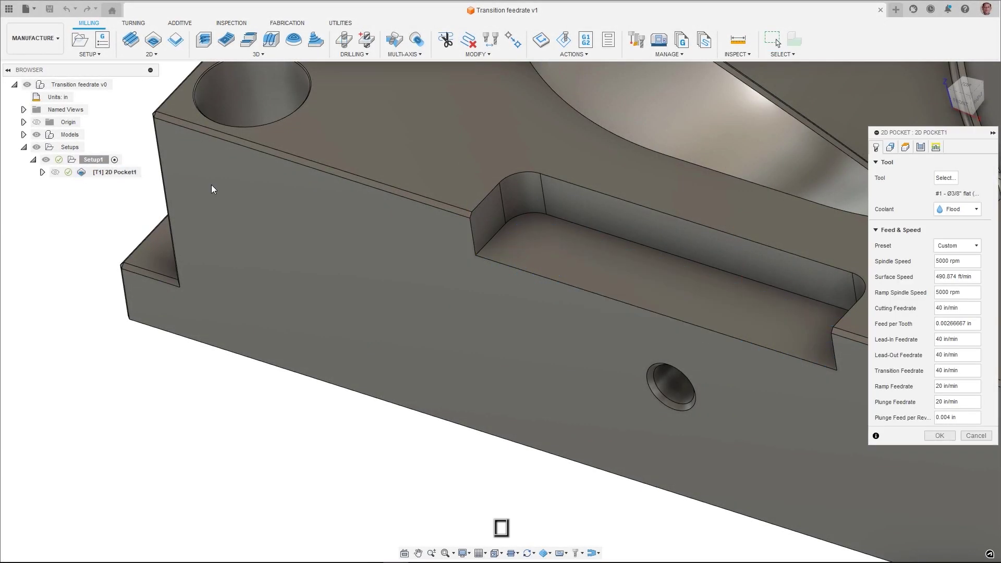
Set the 2D Pocket's transition feedrate to 100 in/min and apply the change to regenerate the toolpath.
{"action": "left_click_drag", "start_coordinate": [964, 371], "coordinate": [931, 377]}
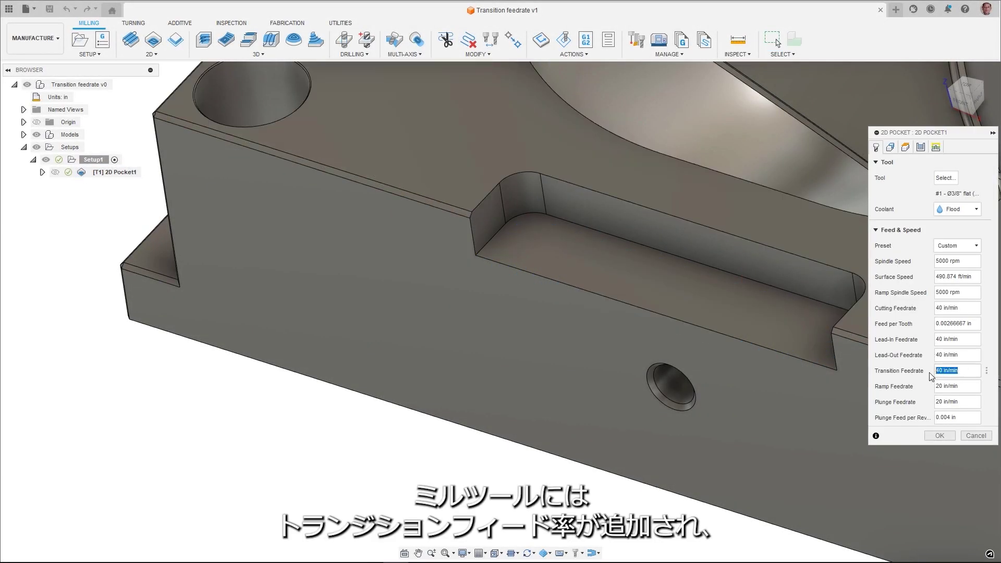
{"action": "type", "text": "100"}
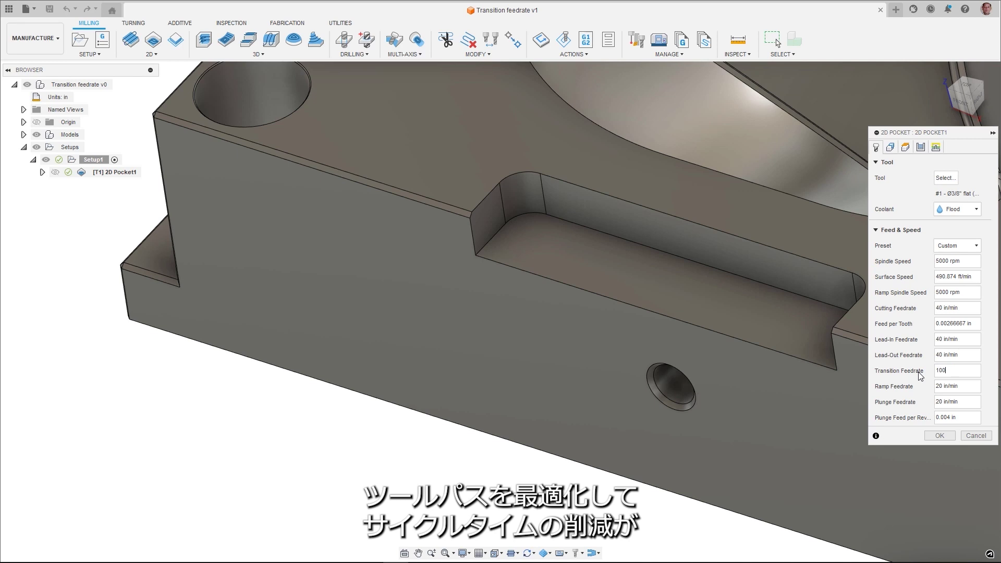
{"action": "left_click", "coordinate": [940, 435]}
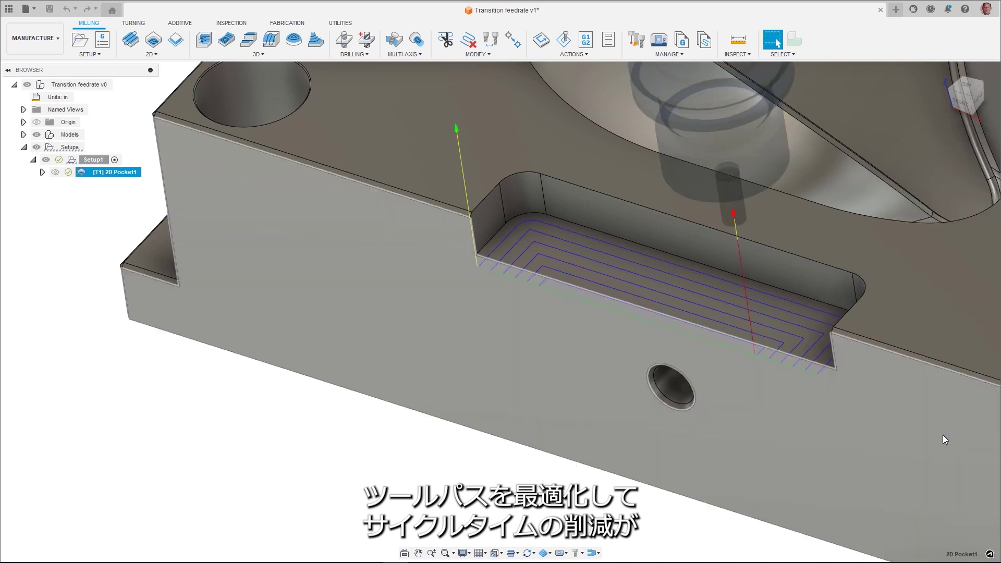
Show the 2D Pocket's toolpath data and examine the feedrate of the transition move at index 19.
{"action": "right_click", "coordinate": [82, 174]}
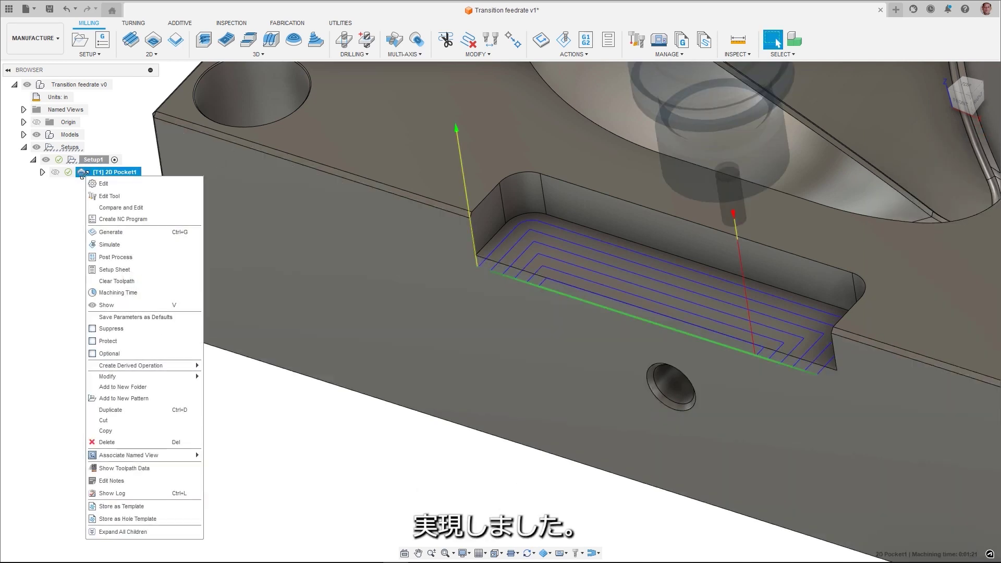
{"action": "left_click", "coordinate": [135, 469]}
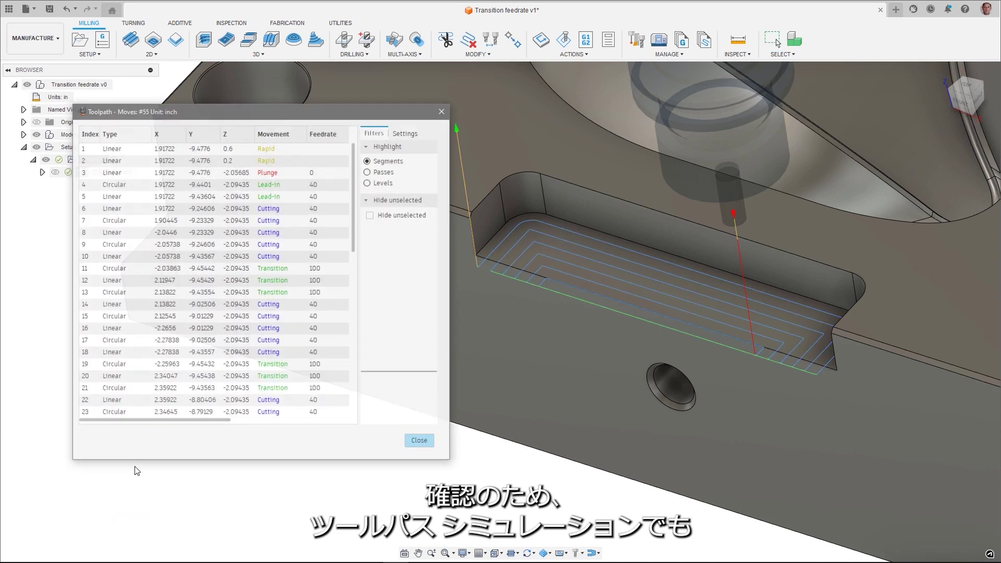
{"action": "left_click", "coordinate": [248, 364]}
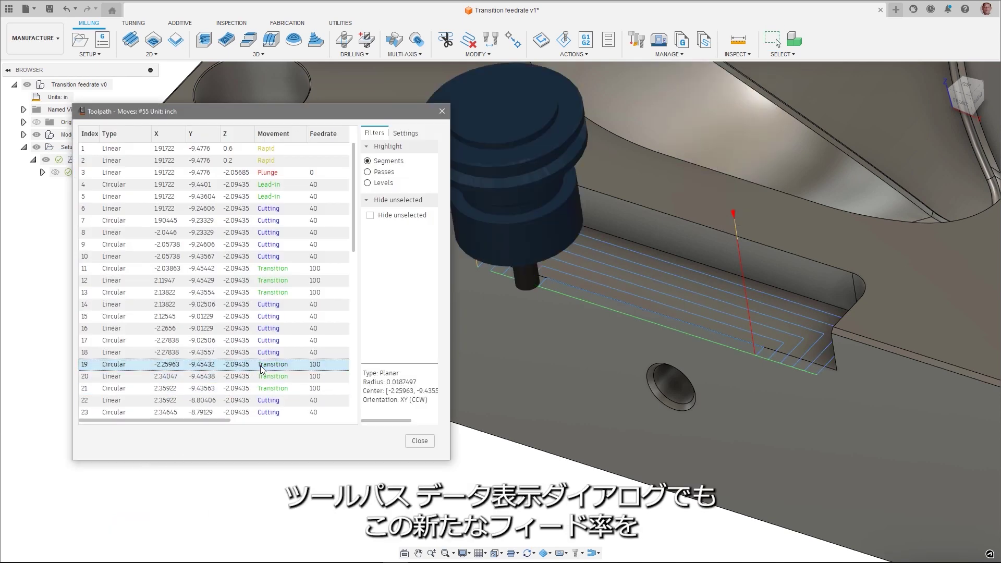
Examine the feedrate of the transition move at index 20 in the 2D Pocket's toolpath data.
{"action": "left_click", "coordinate": [265, 376]}
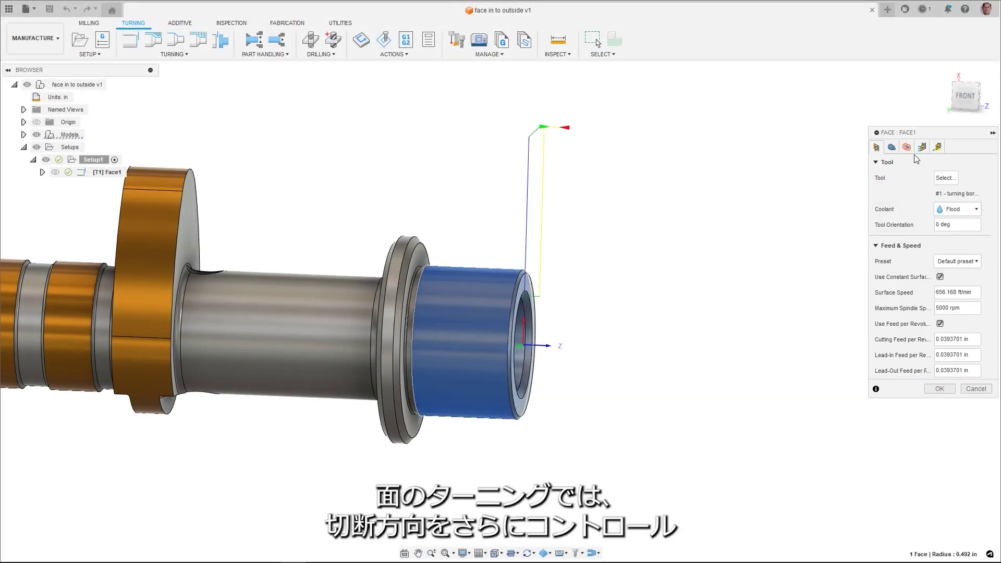
Open the turning Face operation's passes settings and show the choices for its cutting direction.
{"action": "left_click", "coordinate": [922, 147]}
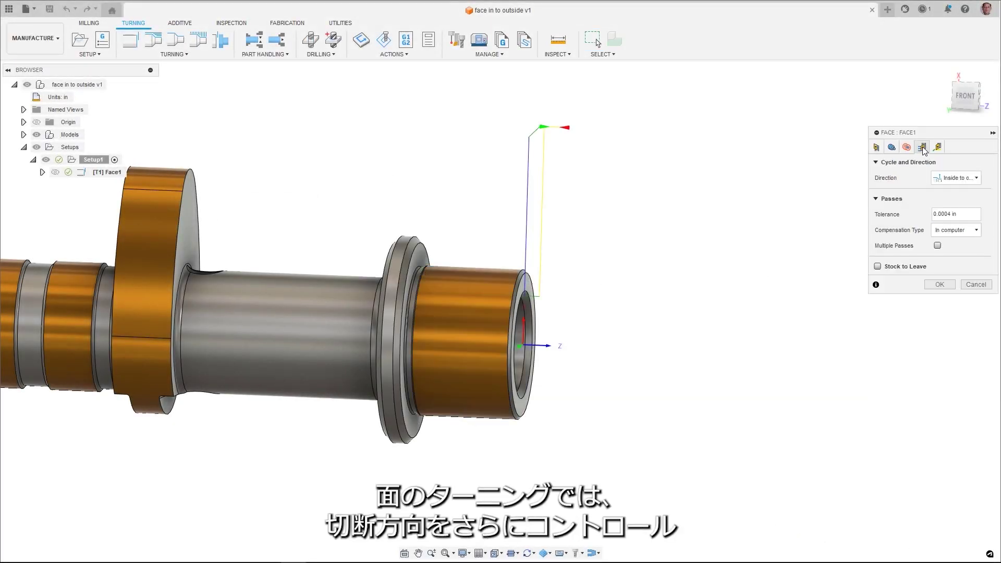
{"action": "left_click", "coordinate": [976, 179]}
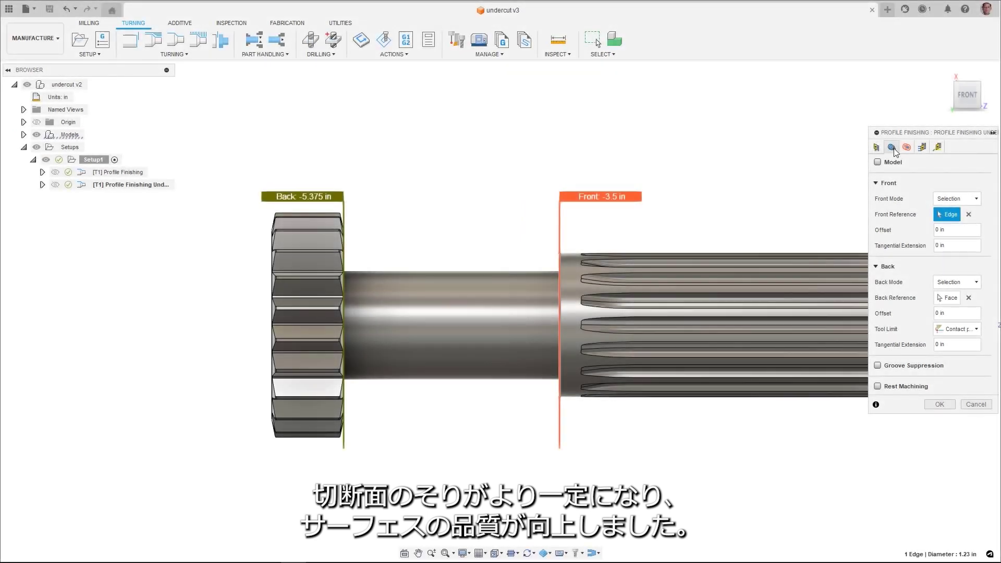
Enable Machine Undercuts for the Profile Finishing operation and set its insert and holder clearance to be measured from the back of holder.
{"action": "left_click", "coordinate": [924, 150]}
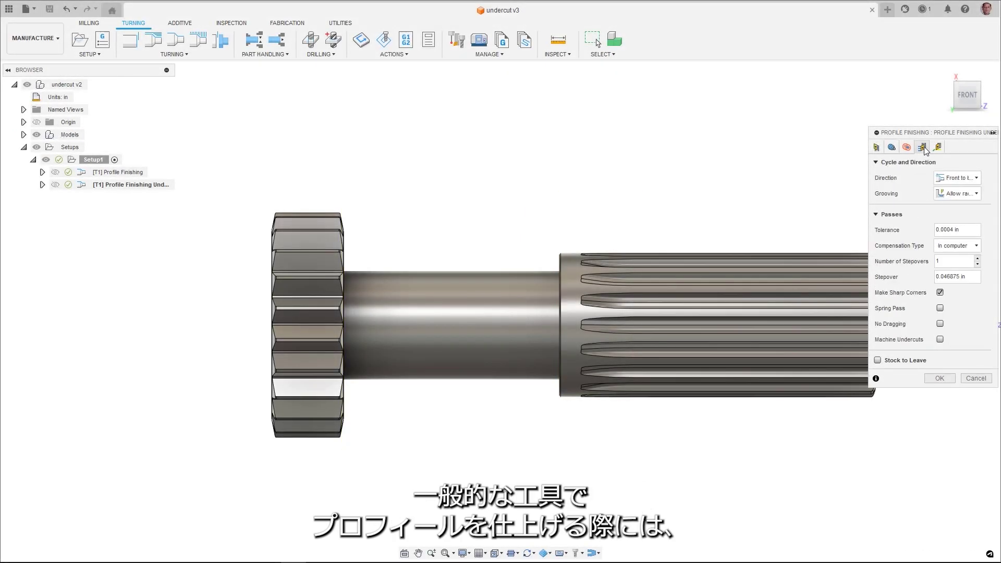
{"action": "left_click", "coordinate": [939, 339]}
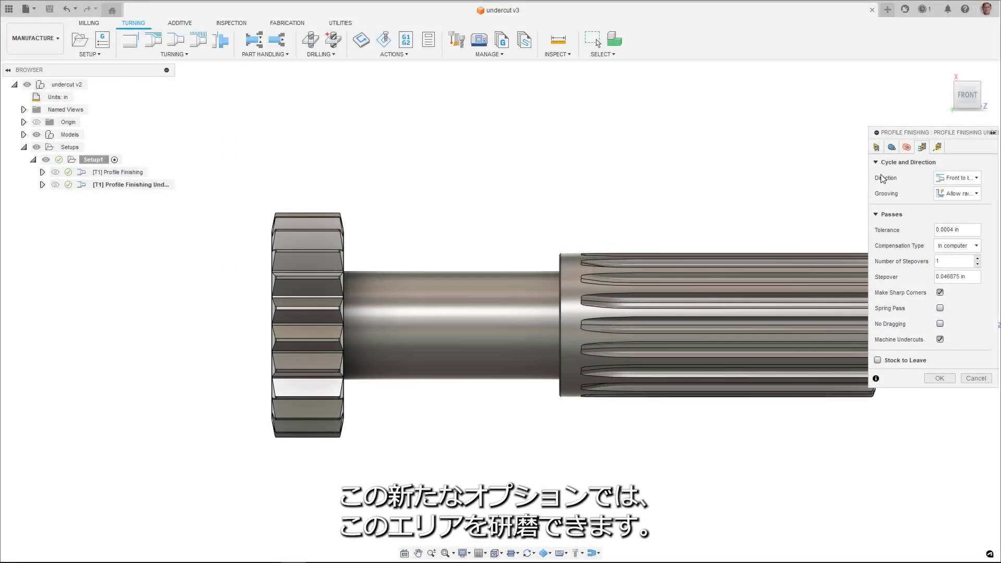
{"action": "left_click", "coordinate": [876, 148]}
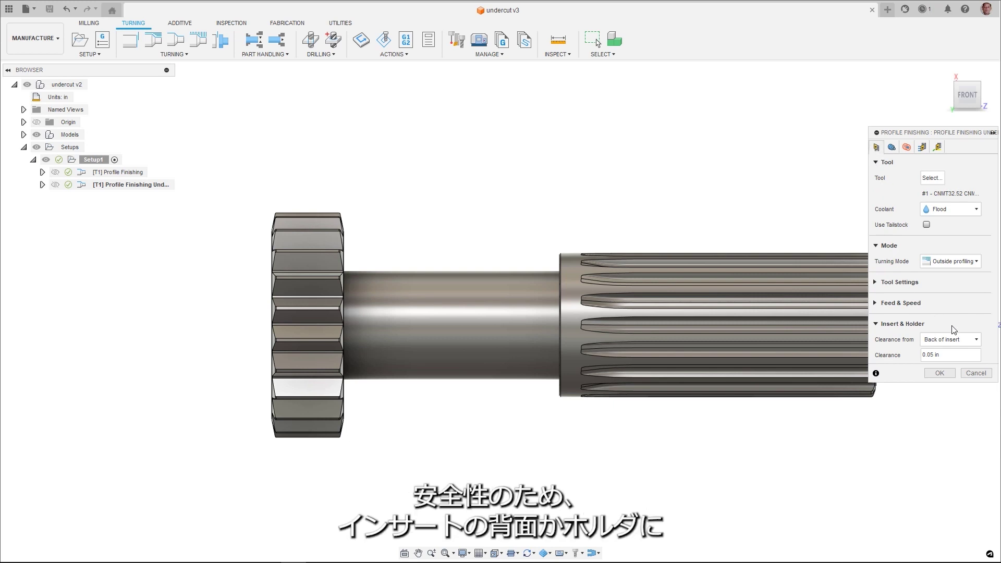
{"action": "left_click", "coordinate": [973, 341]}
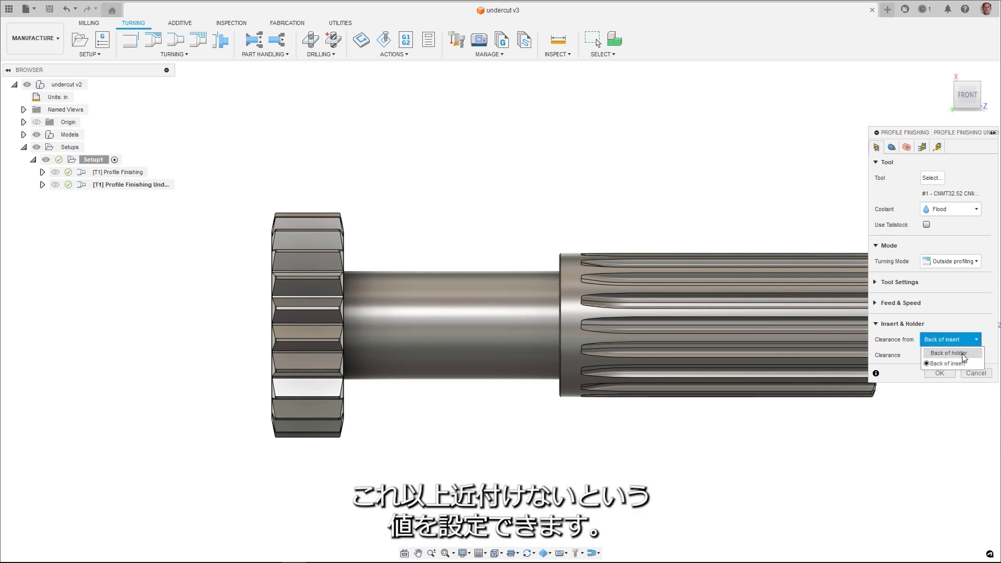
{"action": "left_click", "coordinate": [962, 353]}
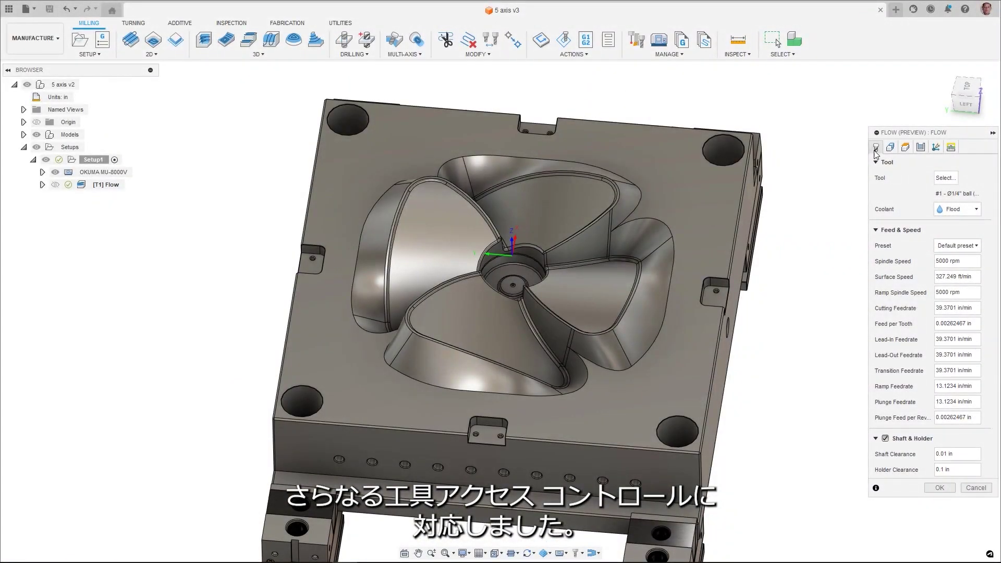
Review the 5-axis Flow operation's primary tool axis modes, enable Tool Axis Limits and show the tool axis reference choices.
{"action": "left_click", "coordinate": [936, 147]}
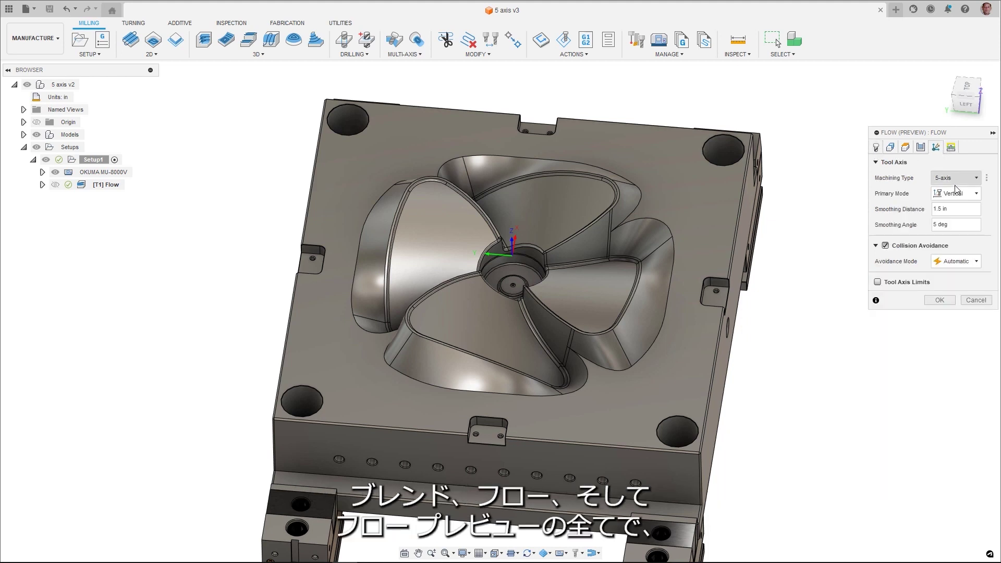
{"action": "left_click", "coordinate": [976, 194]}
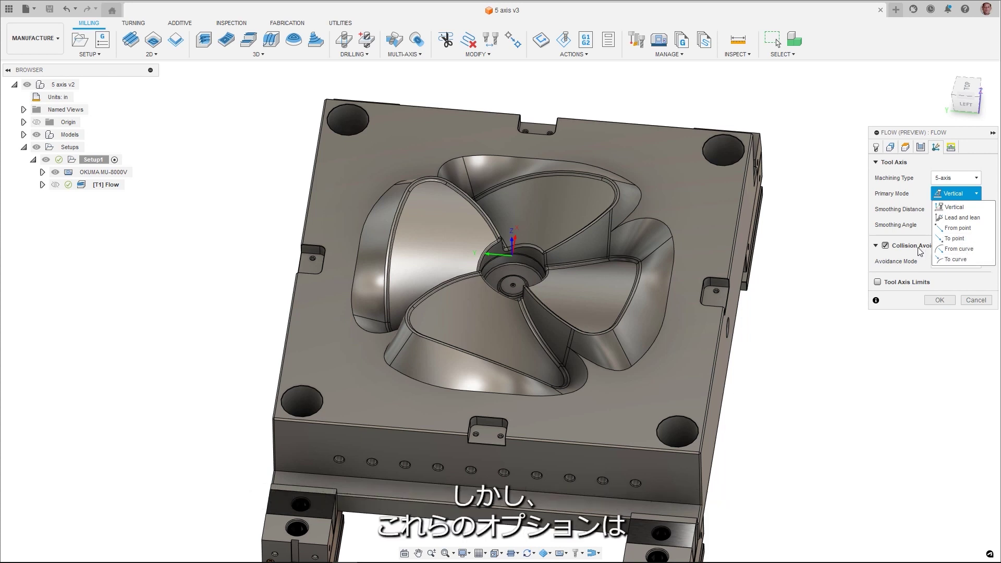
{"action": "left_click", "coordinate": [906, 234]}
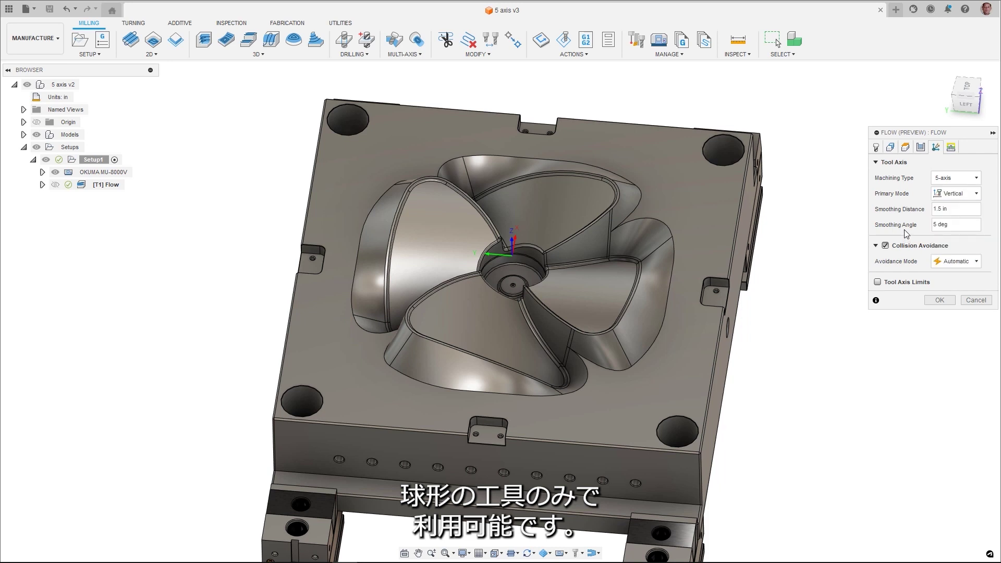
{"action": "left_click", "coordinate": [878, 283]}
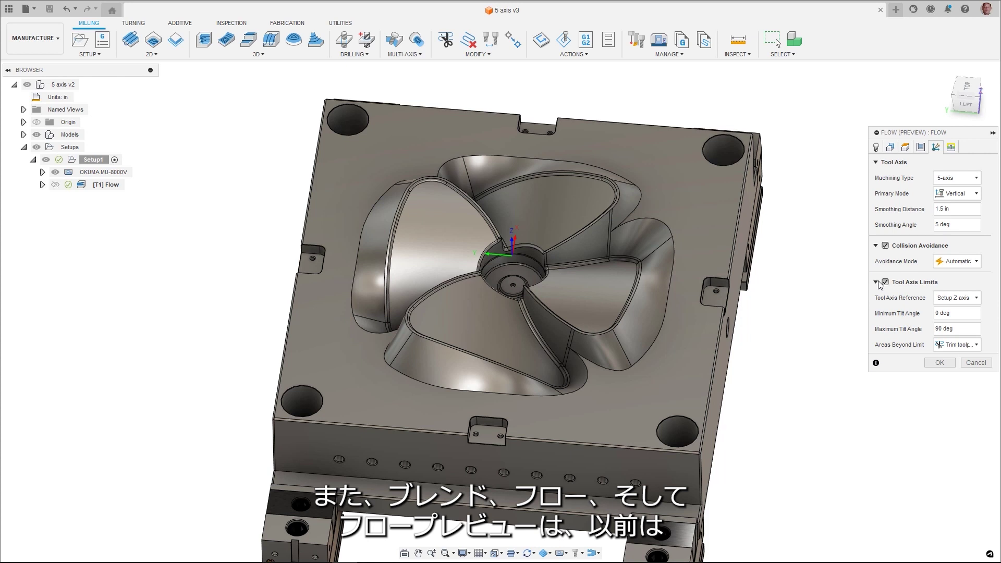
{"action": "left_click", "coordinate": [975, 298]}
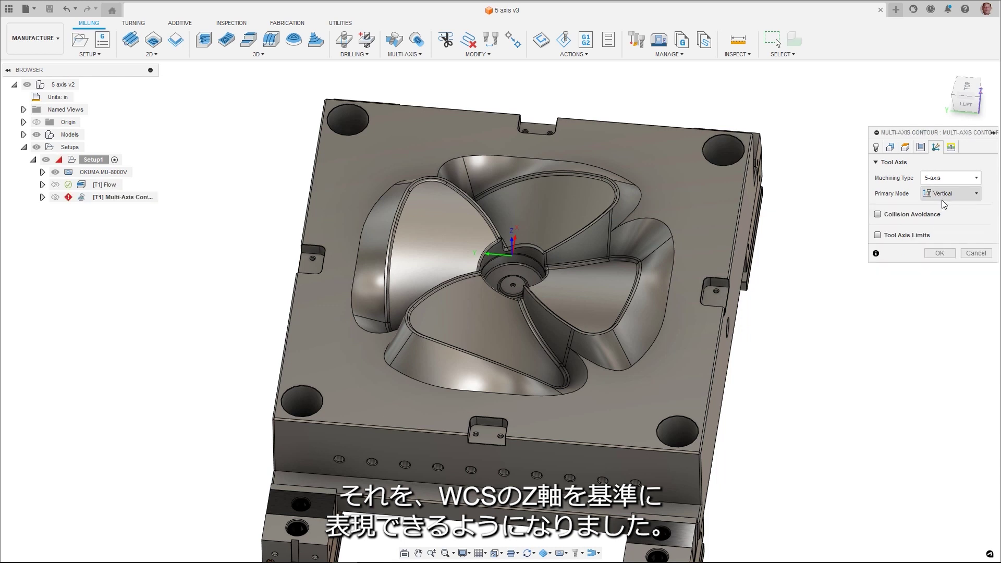
Enable Collision Avoidance for the Multi-Axis Contour with the Vertical primary mode, and switch the primary mode to Lead and lean.
{"action": "left_click", "coordinate": [973, 197]}
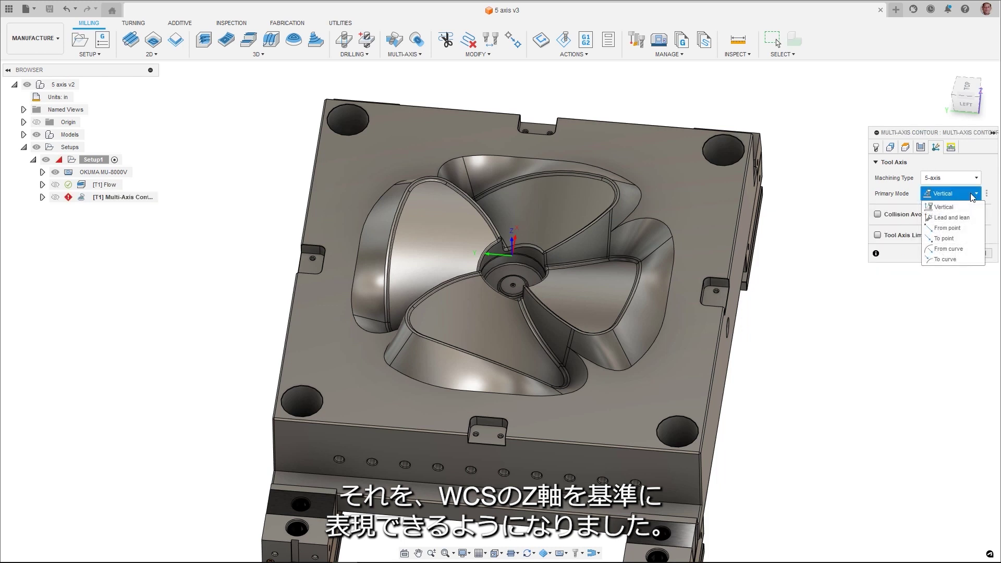
{"action": "left_click", "coordinate": [943, 211]}
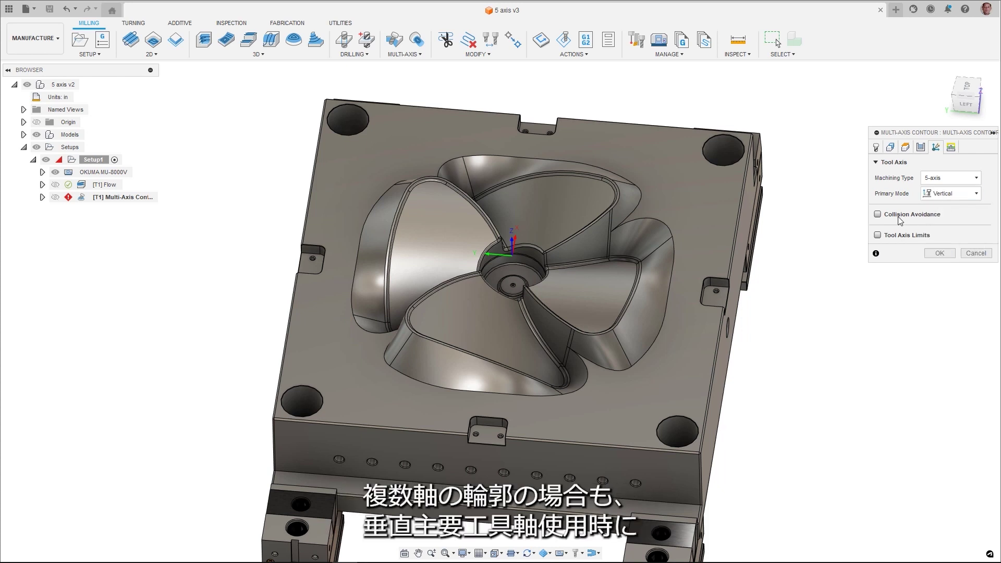
{"action": "left_click", "coordinate": [878, 215]}
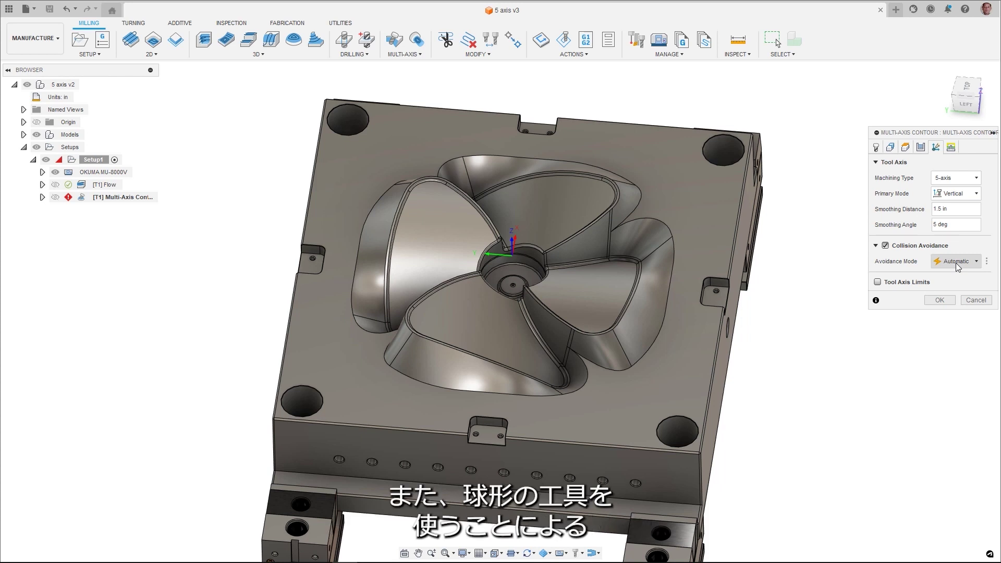
{"action": "left_click", "coordinate": [957, 197]}
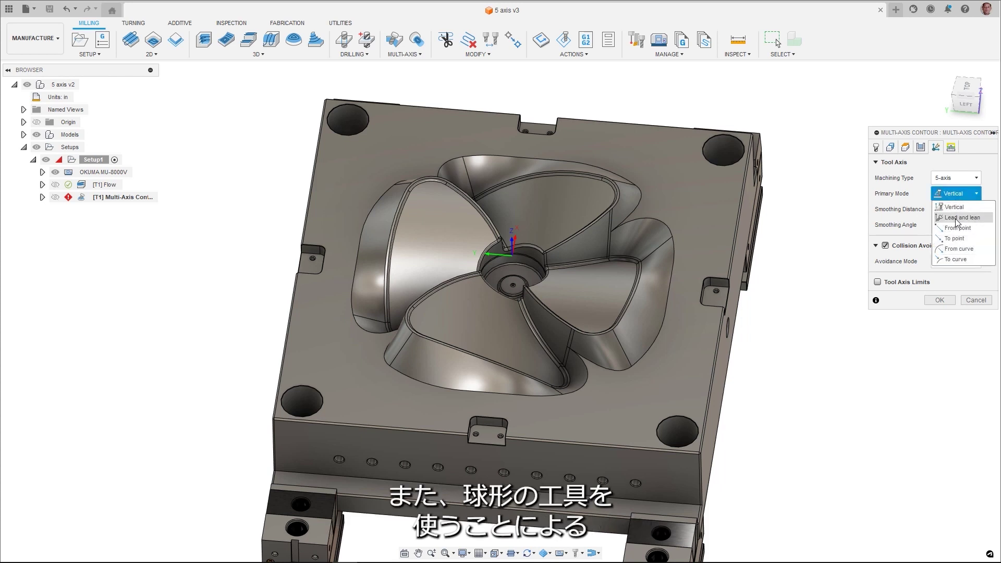
{"action": "left_click", "coordinate": [957, 218]}
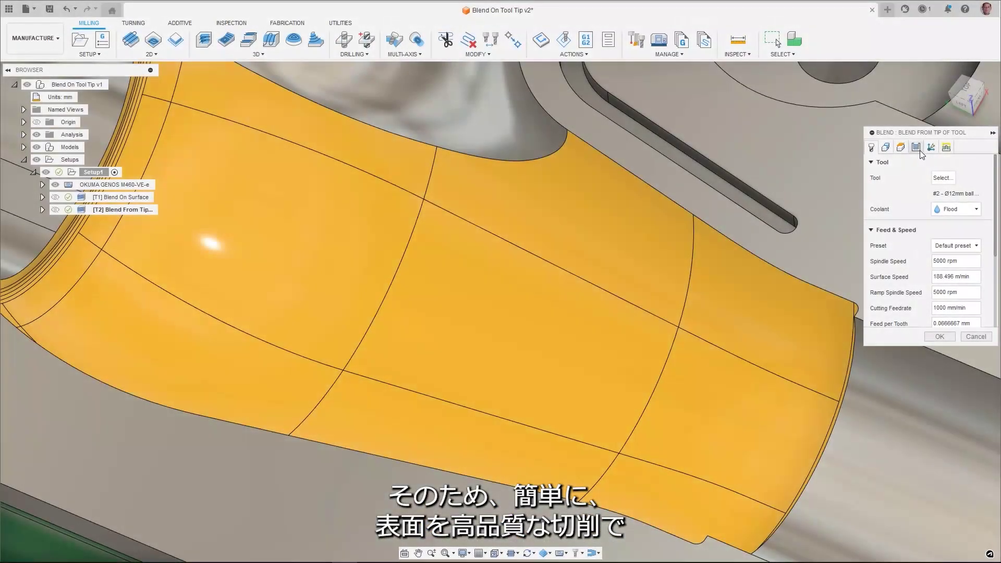
Review the Blend operation's passes with stepover calculated from tip of tool, and accept the operation settings.
{"action": "left_click", "coordinate": [915, 148]}
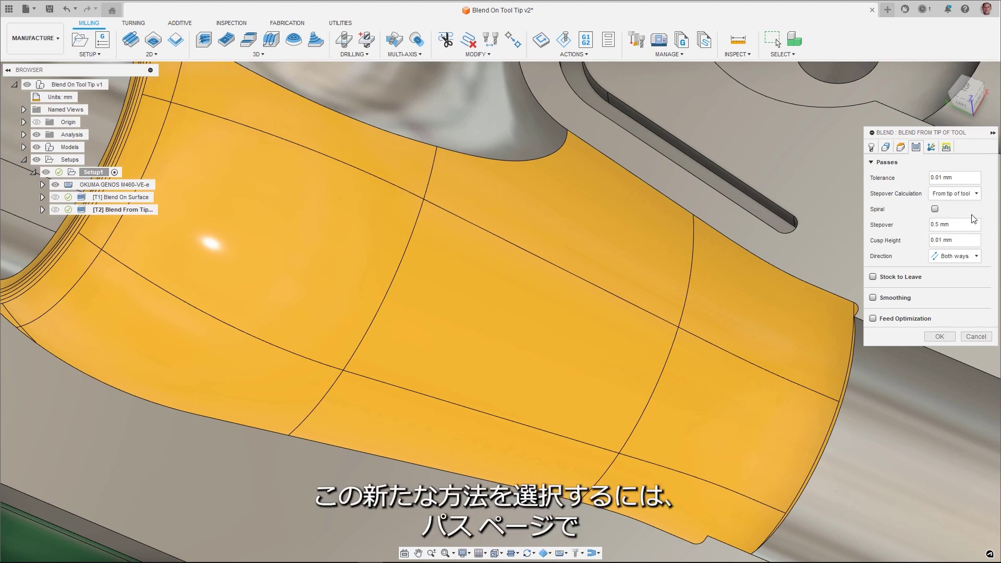
{"action": "left_click", "coordinate": [941, 336]}
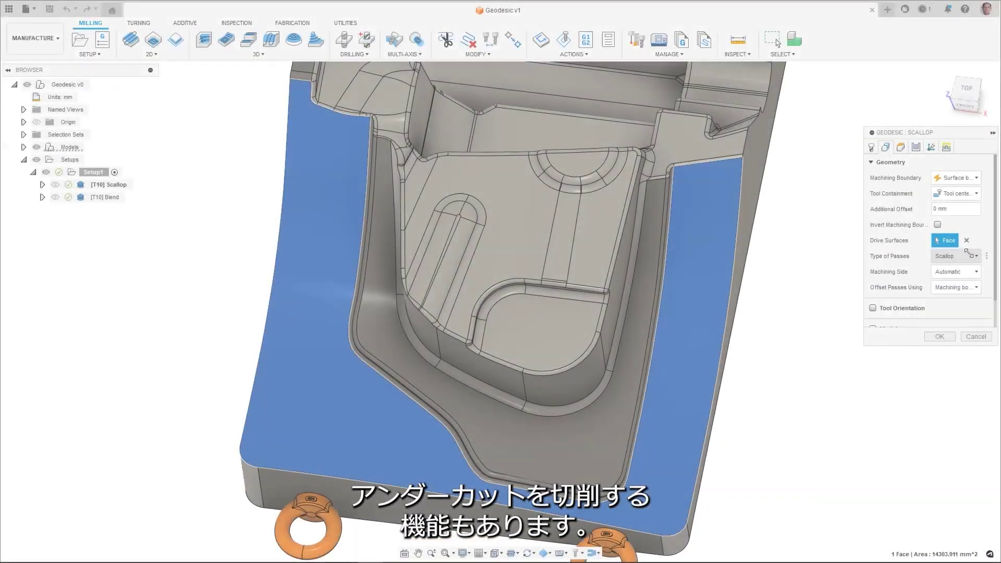
Review the type of passes choices in the Geodesic Scallop and Blend operations, closing each without changes.
{"action": "left_click", "coordinate": [973, 256]}
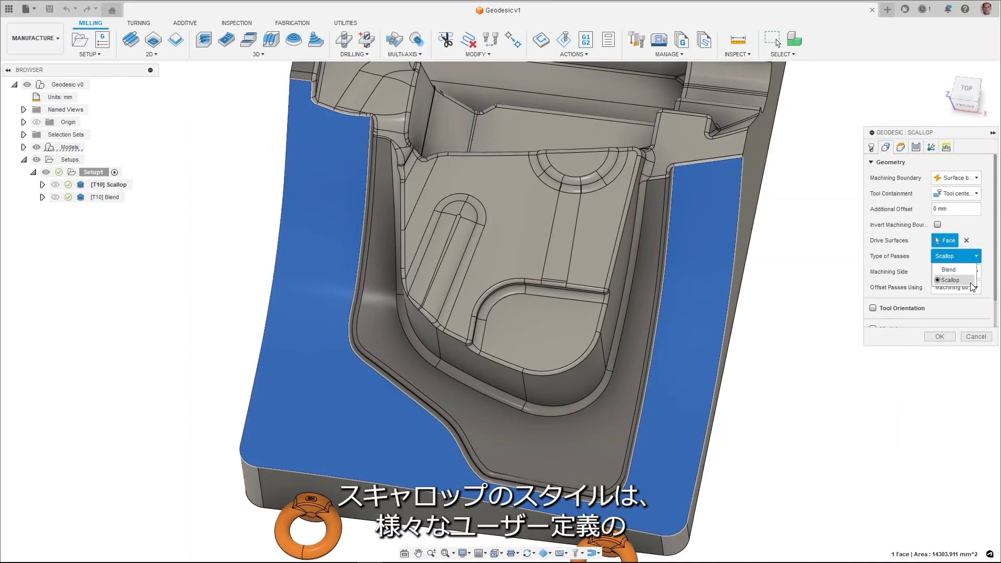
{"action": "left_click", "coordinate": [980, 339]}
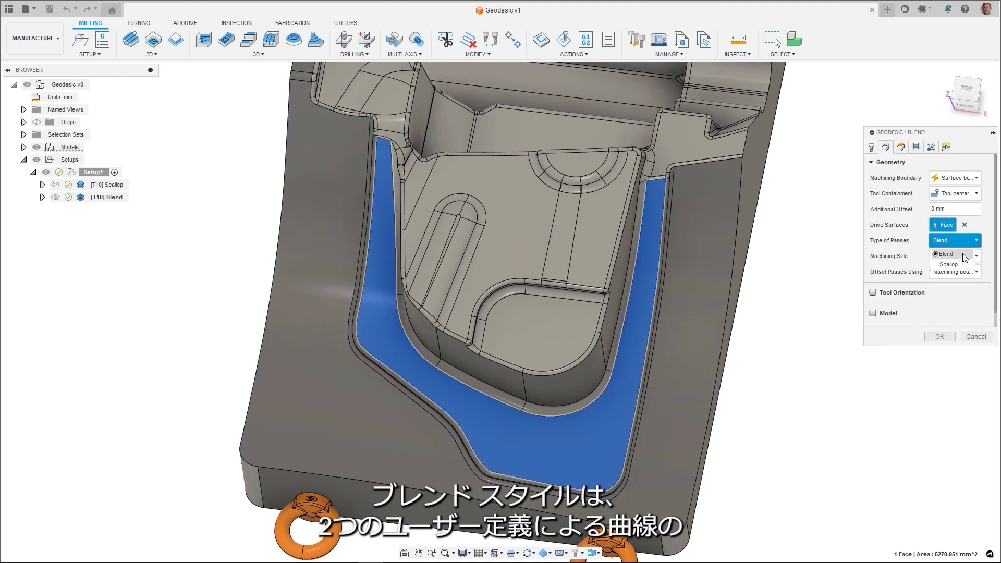
{"action": "left_click", "coordinate": [974, 338]}
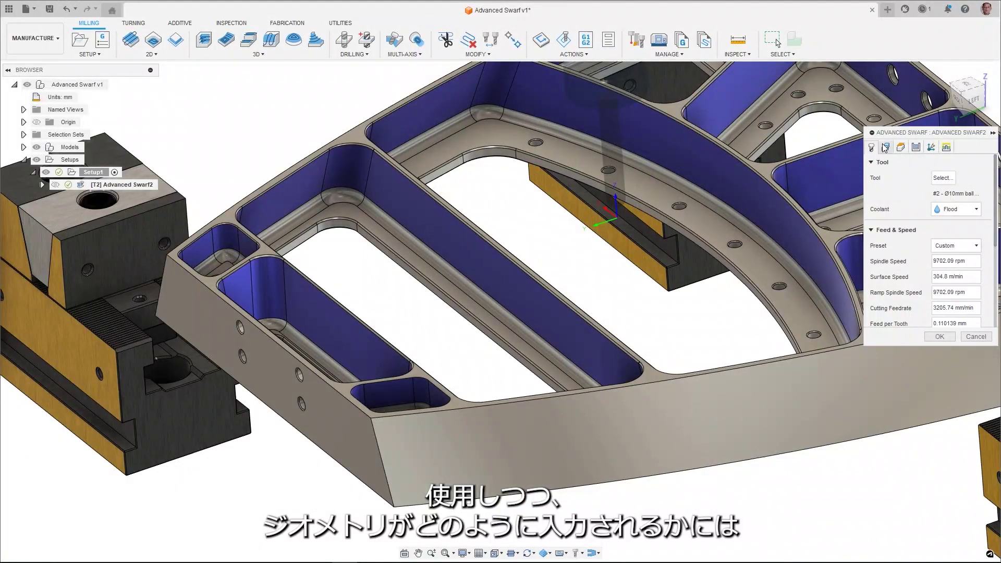
Examine the Advanced Swarf operation's geometry, clearance area, passes and linking settings.
{"action": "left_click", "coordinate": [885, 148]}
{"action": "left_click", "coordinate": [900, 147]}
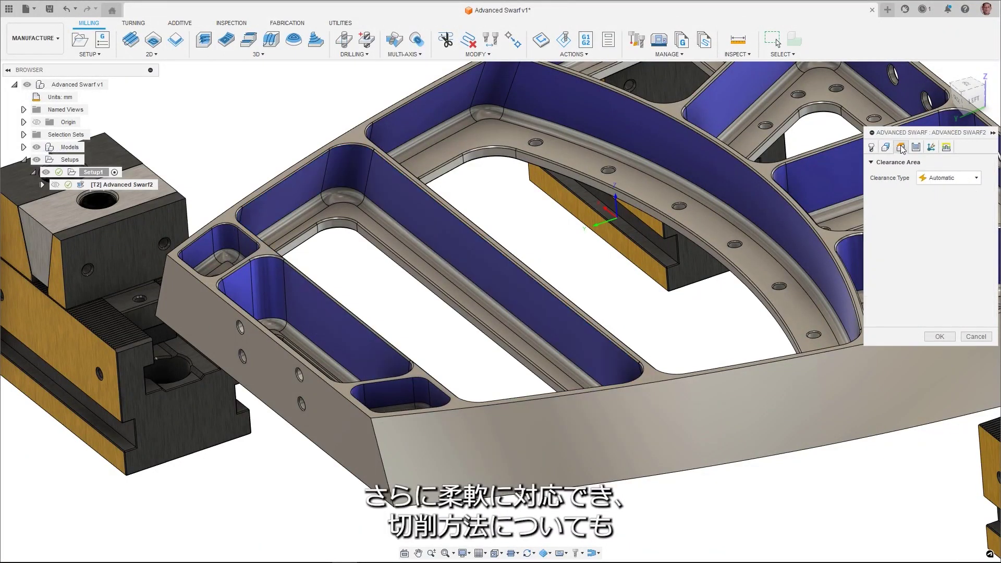
{"action": "left_click", "coordinate": [916, 148]}
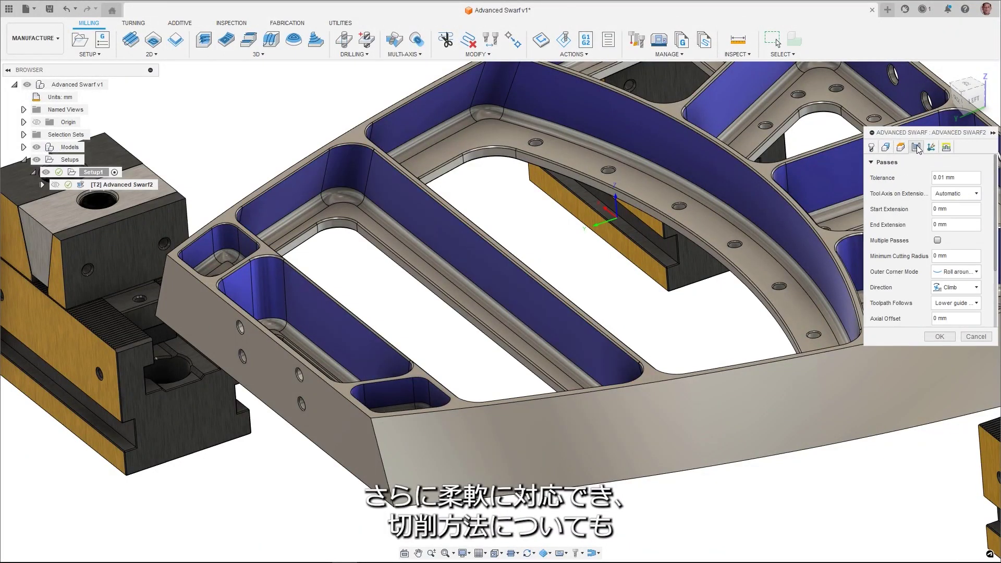
{"action": "left_click", "coordinate": [946, 148]}
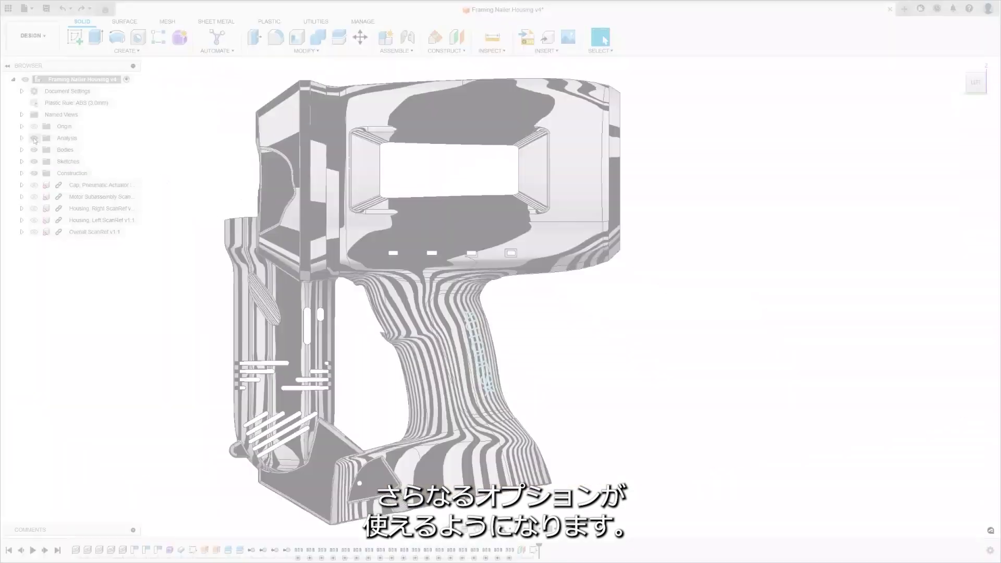
Hide the zebra analysis on the framing nailer housing.
{"action": "left_click", "coordinate": [35, 140]}
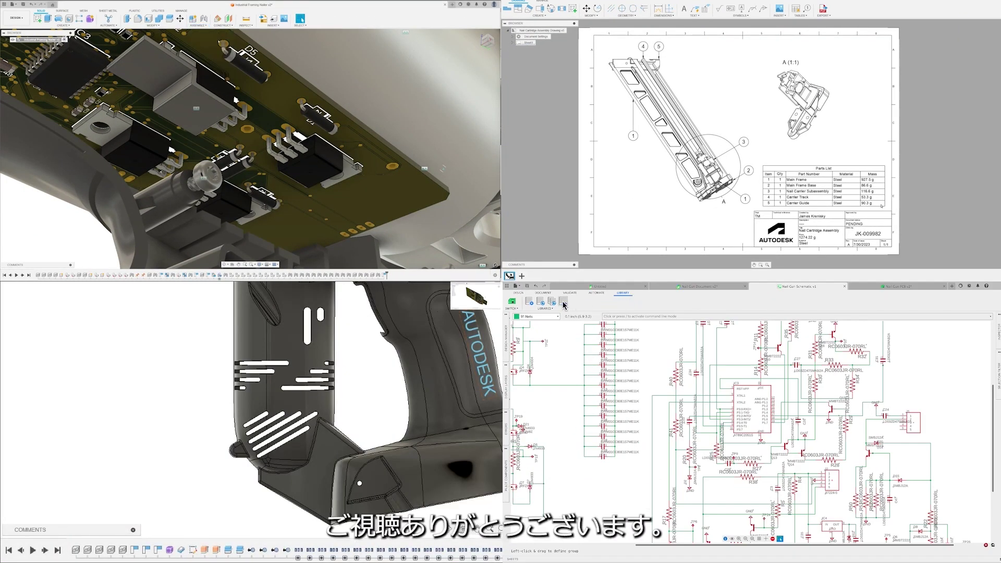
{"action": "left_click", "coordinate": [204, 40]}
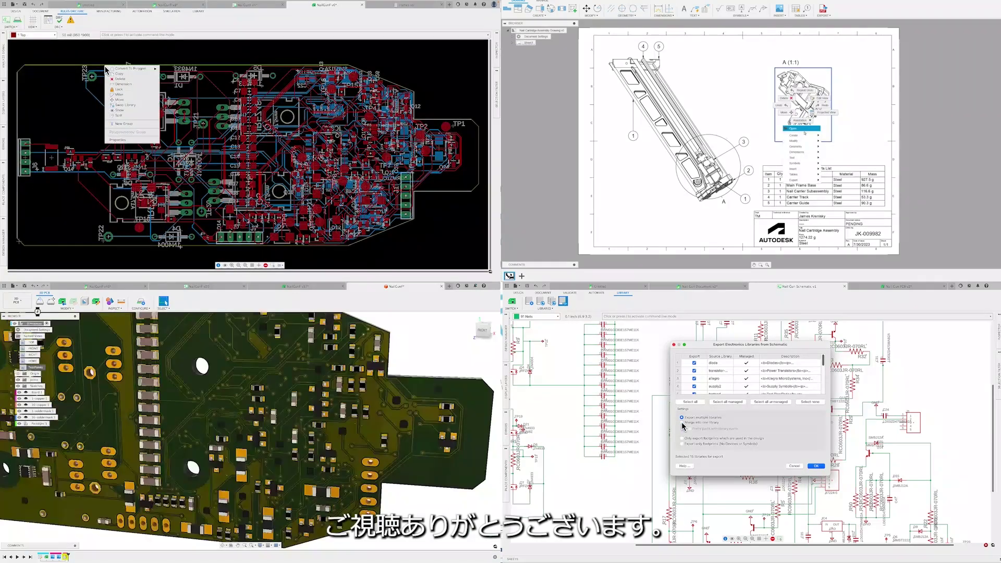